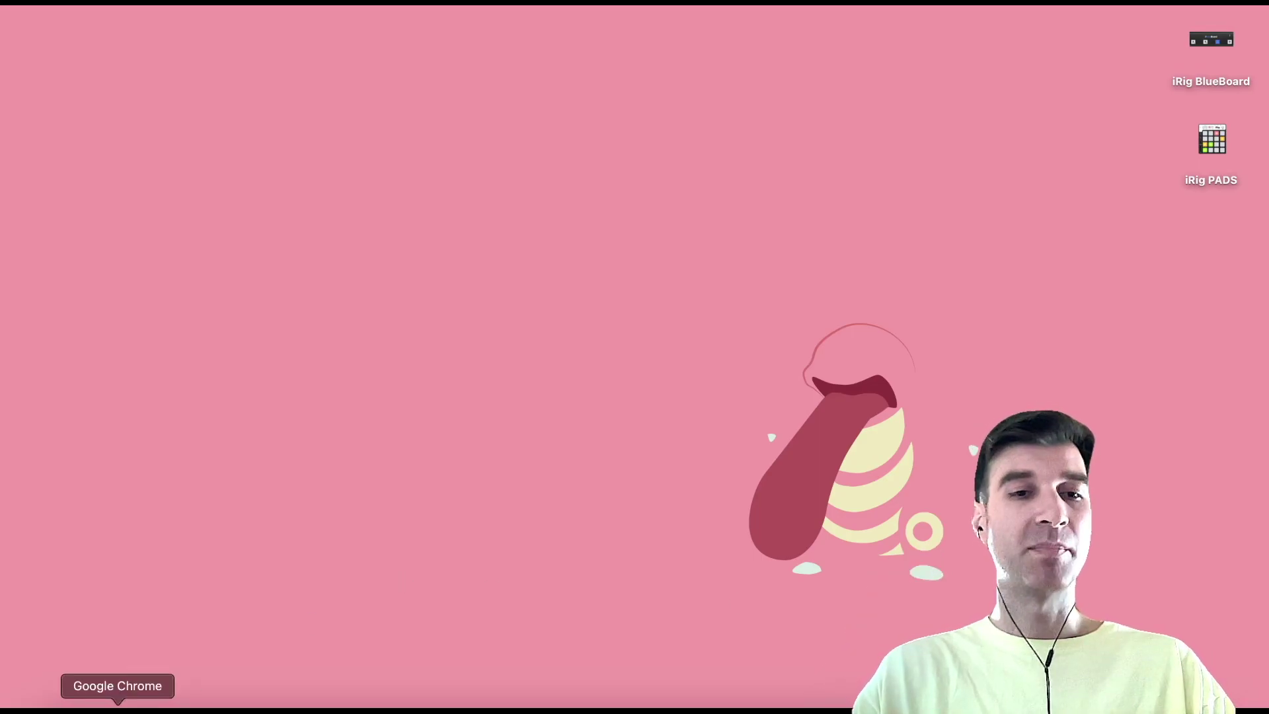
Step: Launch Google Chrome from the Dock
{"action": "left_click", "coordinate": [118, 706]}
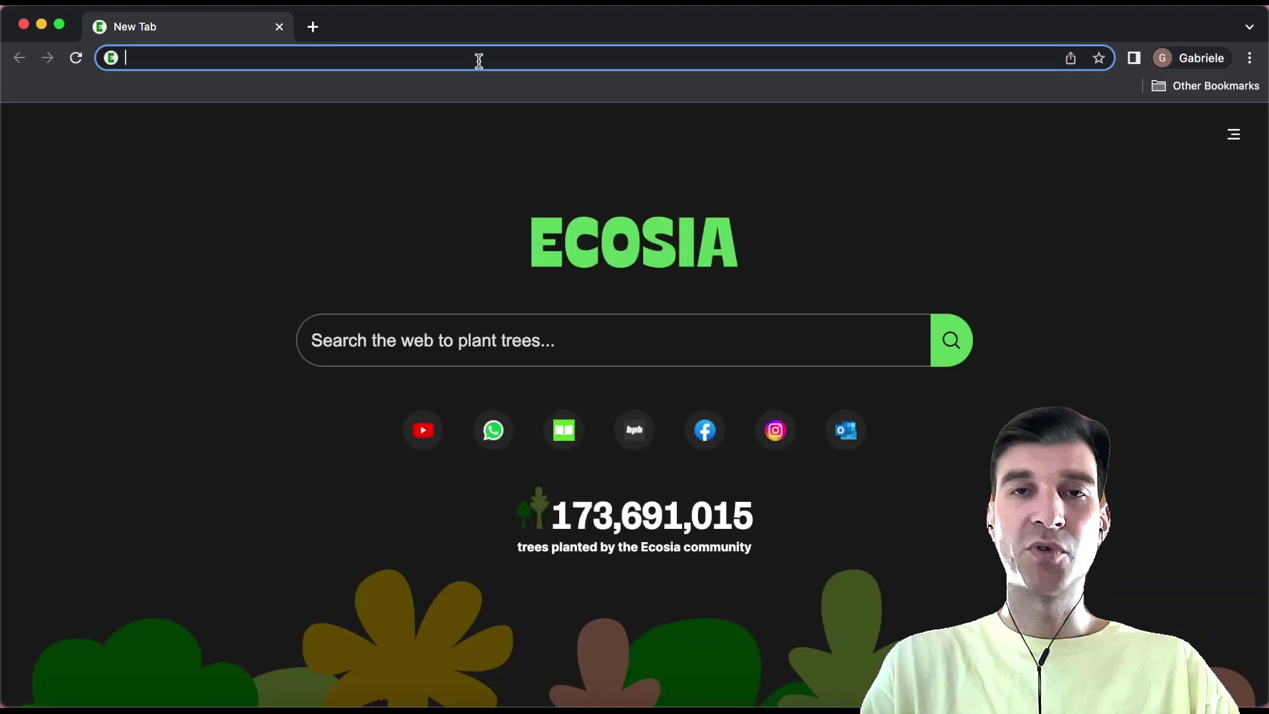
Step: Visit the subtlesoft MidiPipe page, check About This Mac, then hide Chrome
{"action": "type", "text": "midipipe"}
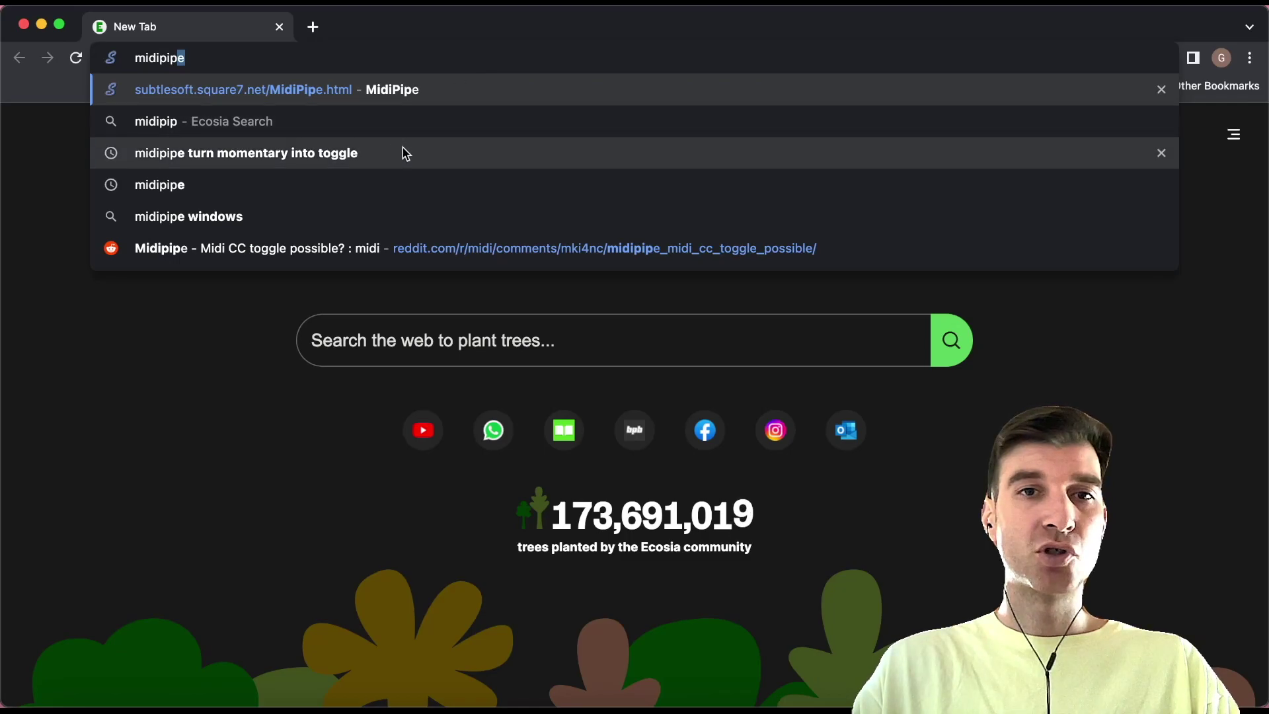
{"action": "left_click", "coordinate": [424, 95]}
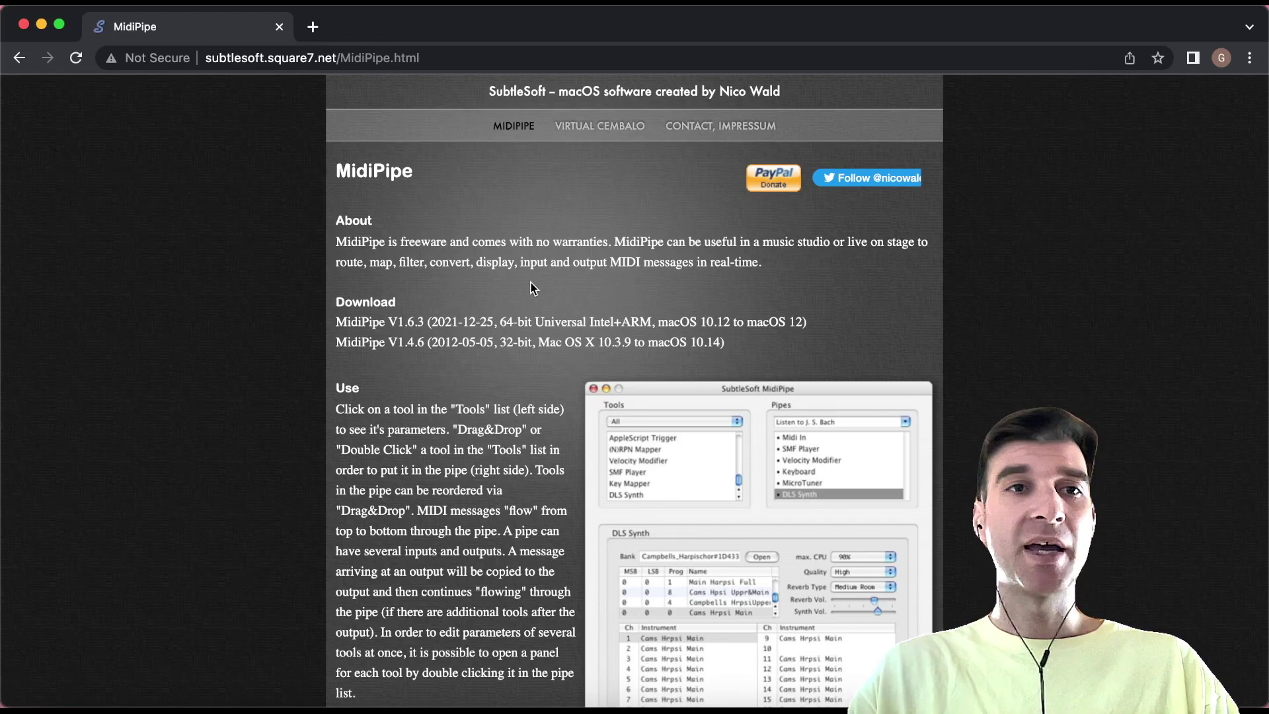
{"action": "left_click", "coordinate": [15, 3]}
{"action": "left_click", "coordinate": [37, 21]}
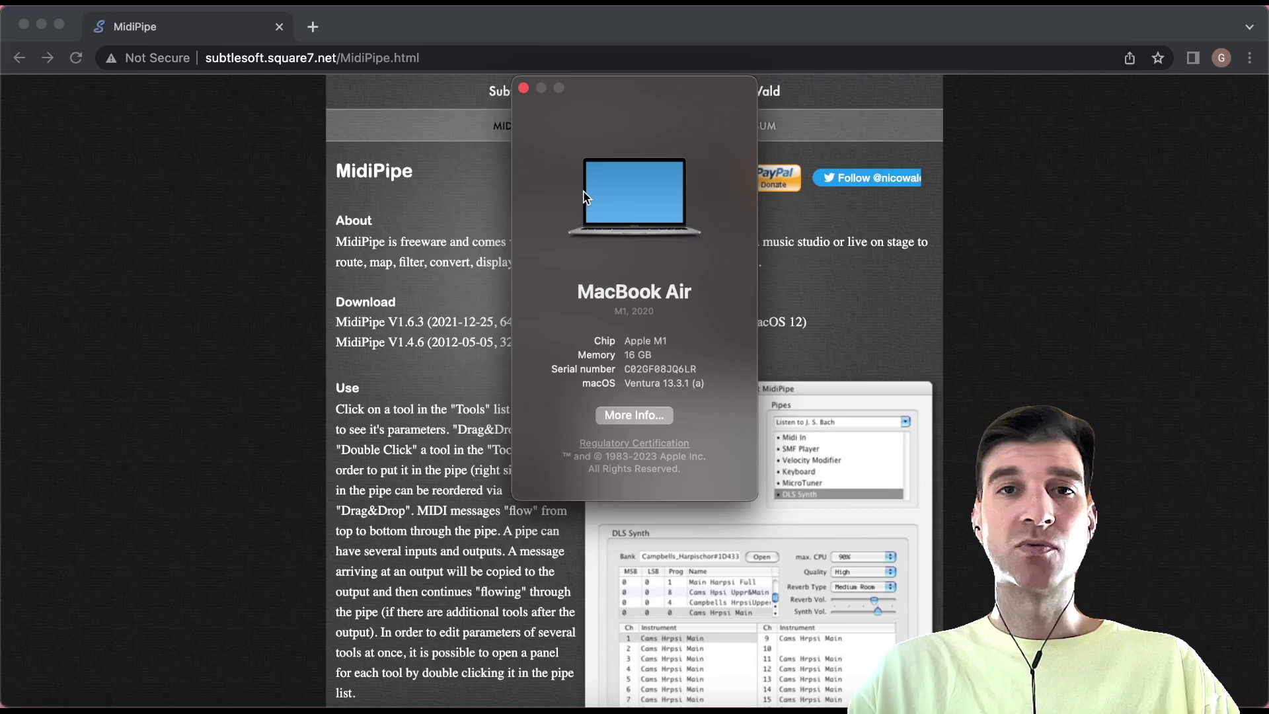
{"action": "left_click", "coordinate": [523, 88]}
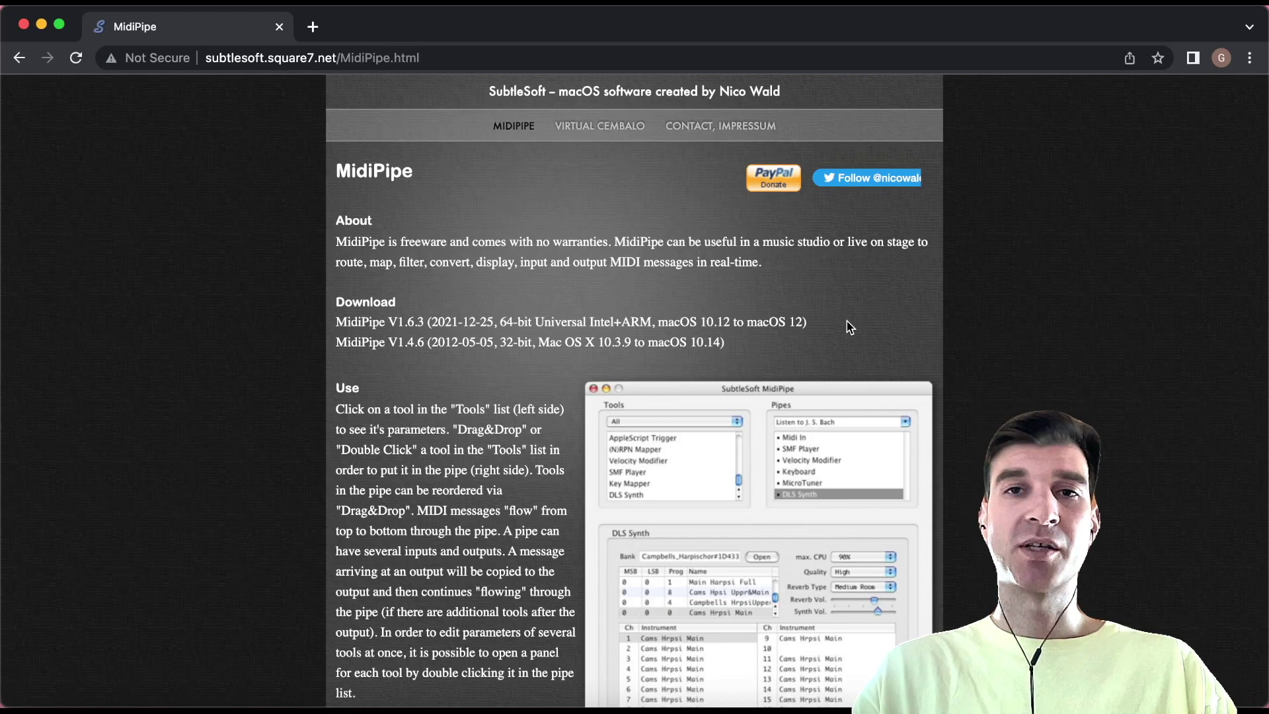
{"action": "key", "text": "super+h"}
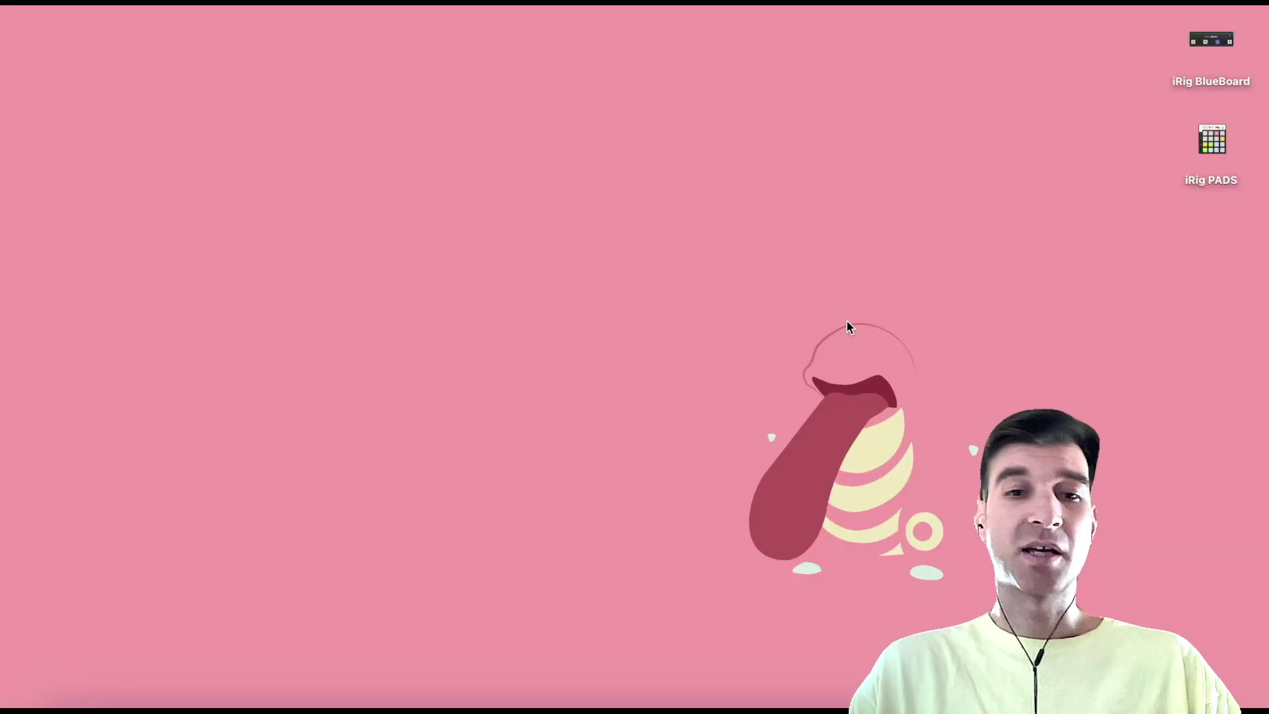
Step: Launch MidiPipe and drag MIDI In from the Tools list into the unnamed pipe
{"action": "left_click", "coordinate": [413, 706]}
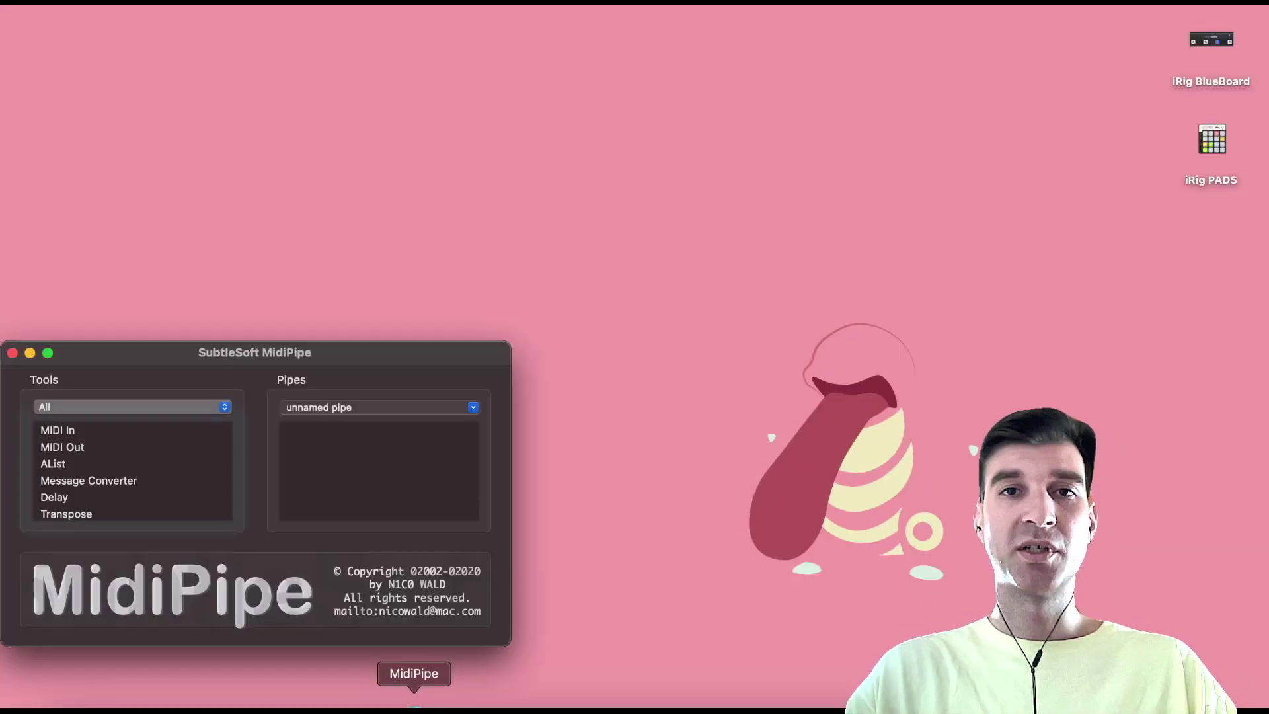
{"action": "left_click_drag", "start_coordinate": [304, 362], "coordinate": [650, 136]}
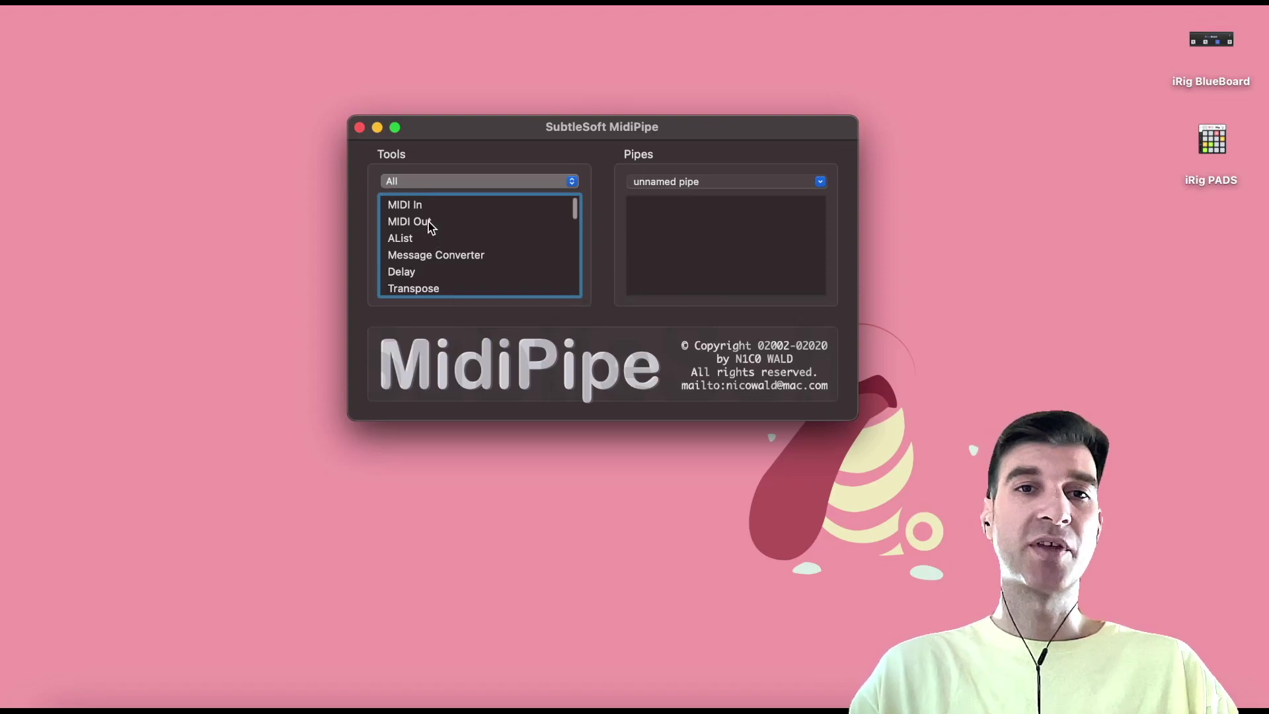
{"action": "scroll", "coordinate": [428, 221], "scroll_direction": "down", "scroll_amount": 2}
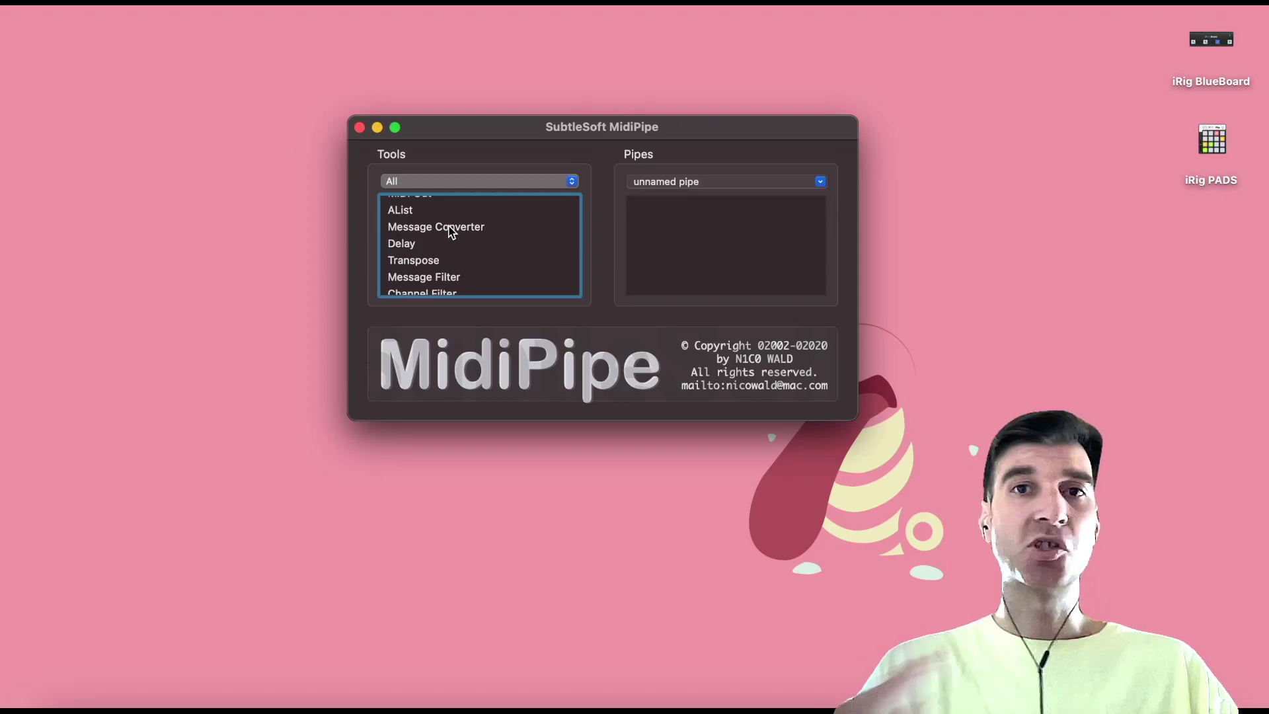
{"action": "scroll", "coordinate": [436, 238], "scroll_direction": "down", "scroll_amount": 3}
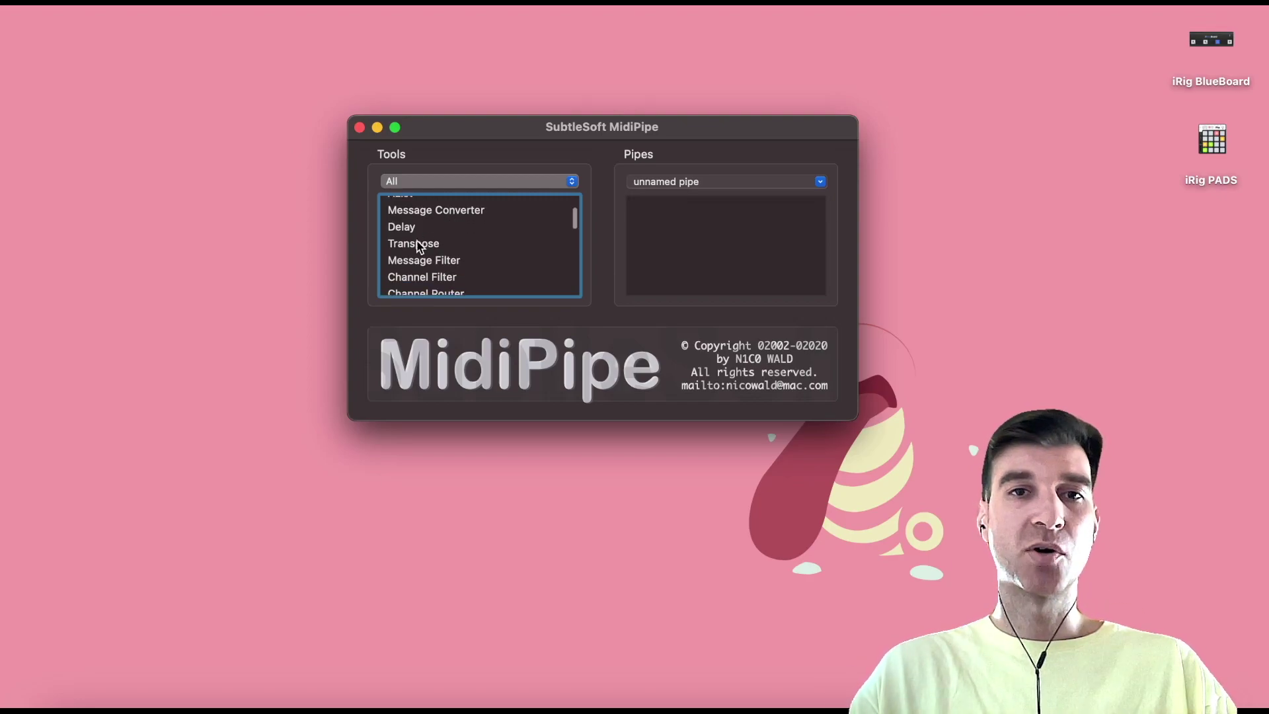
{"action": "scroll", "coordinate": [418, 246], "scroll_direction": "down", "scroll_amount": 2}
{"action": "scroll", "coordinate": [418, 246], "scroll_direction": "up", "scroll_amount": 7}
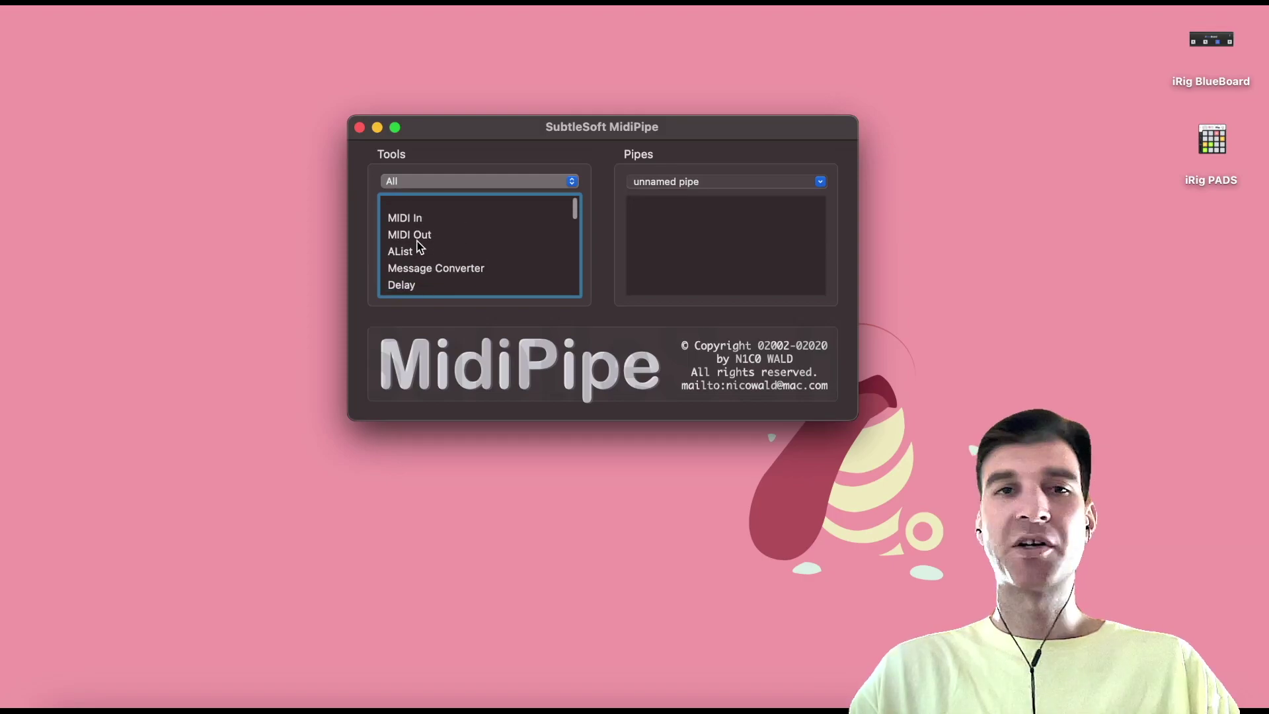
{"action": "left_click", "coordinate": [403, 205]}
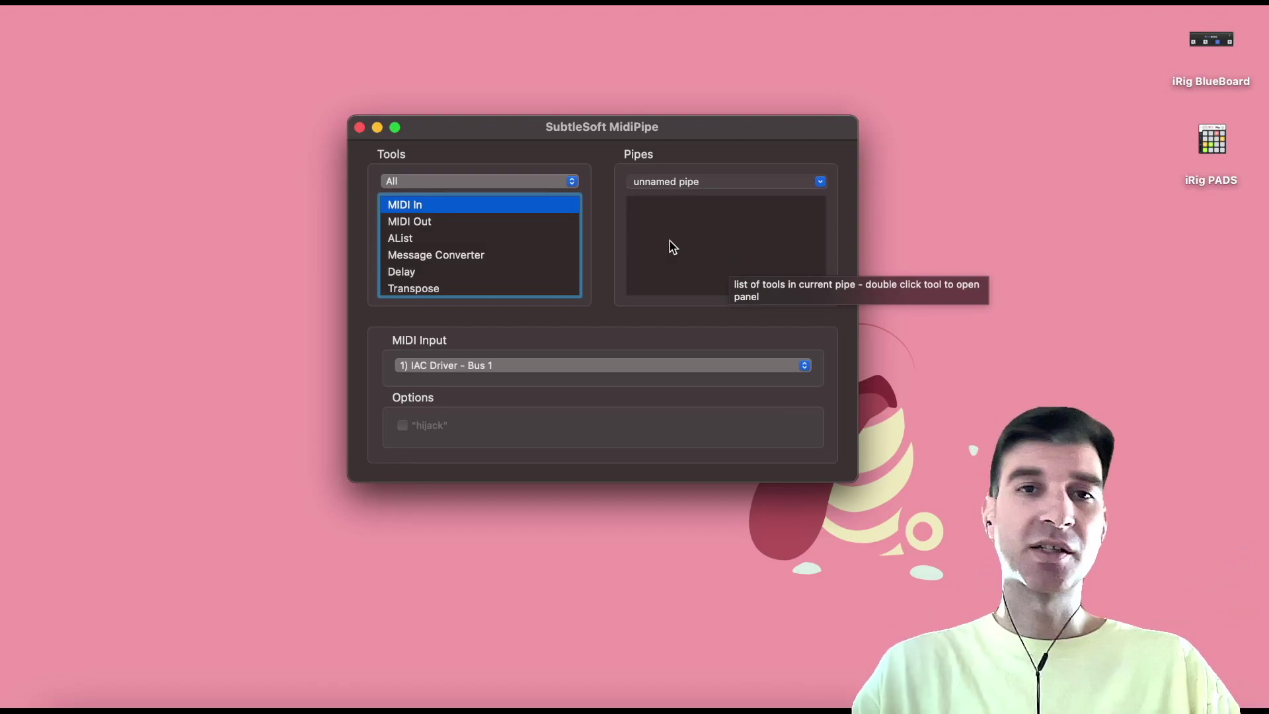
{"action": "left_click_drag", "start_coordinate": [405, 206], "coordinate": [687, 239]}
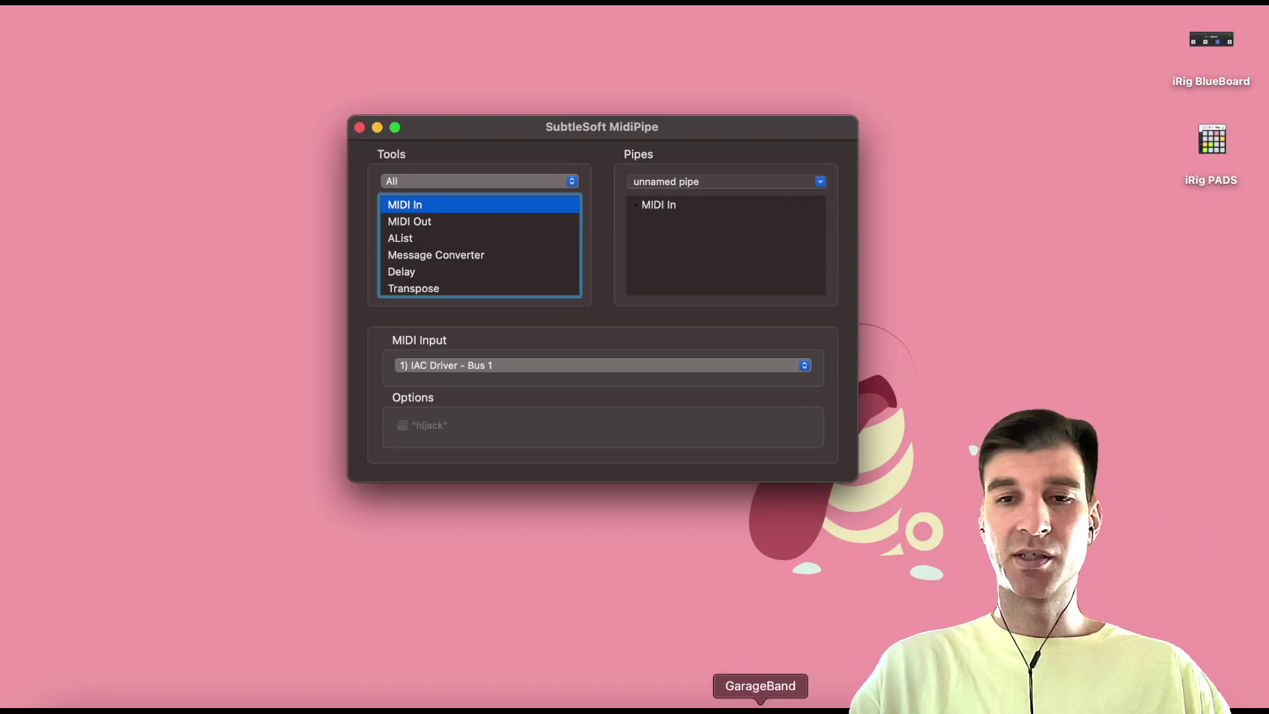
Step: Connect the iRig BlueBoard over Bluetooth and set it as MIDI In's input
{"action": "left_click", "coordinate": [711, 706]}
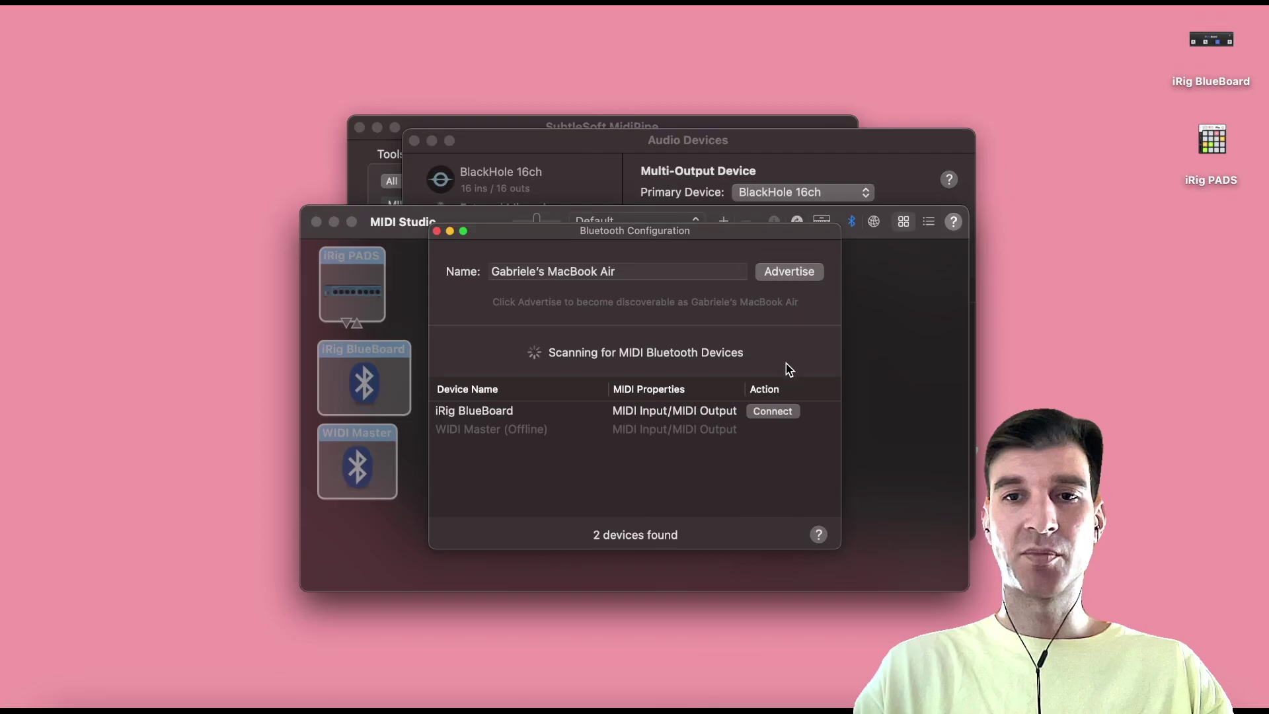
{"action": "left_click", "coordinate": [773, 411]}
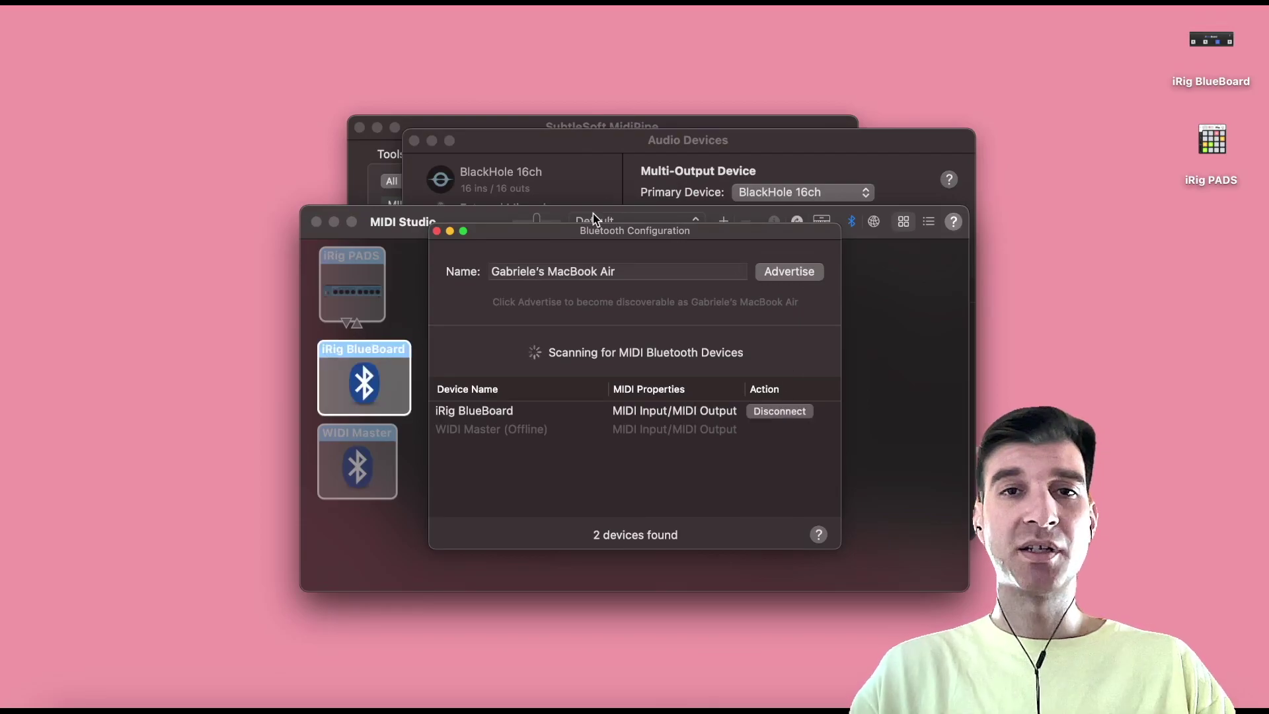
{"action": "left_click", "coordinate": [667, 206]}
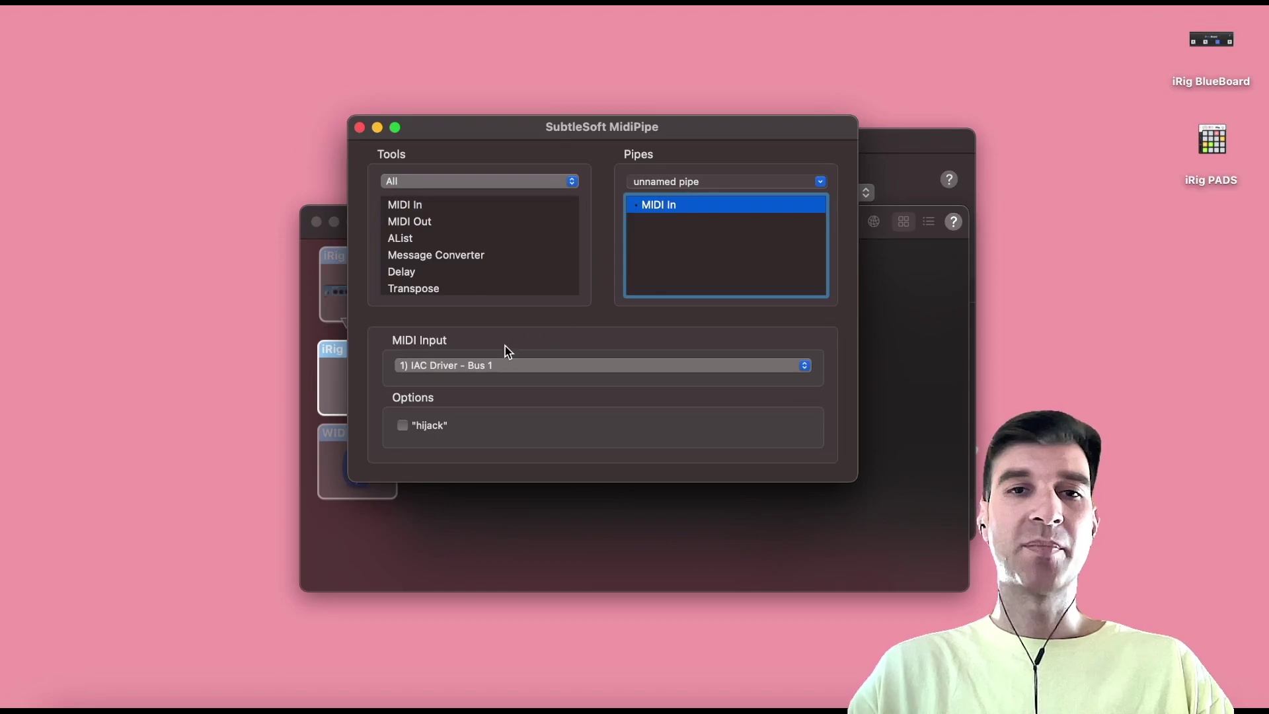
{"action": "left_click", "coordinate": [483, 365]}
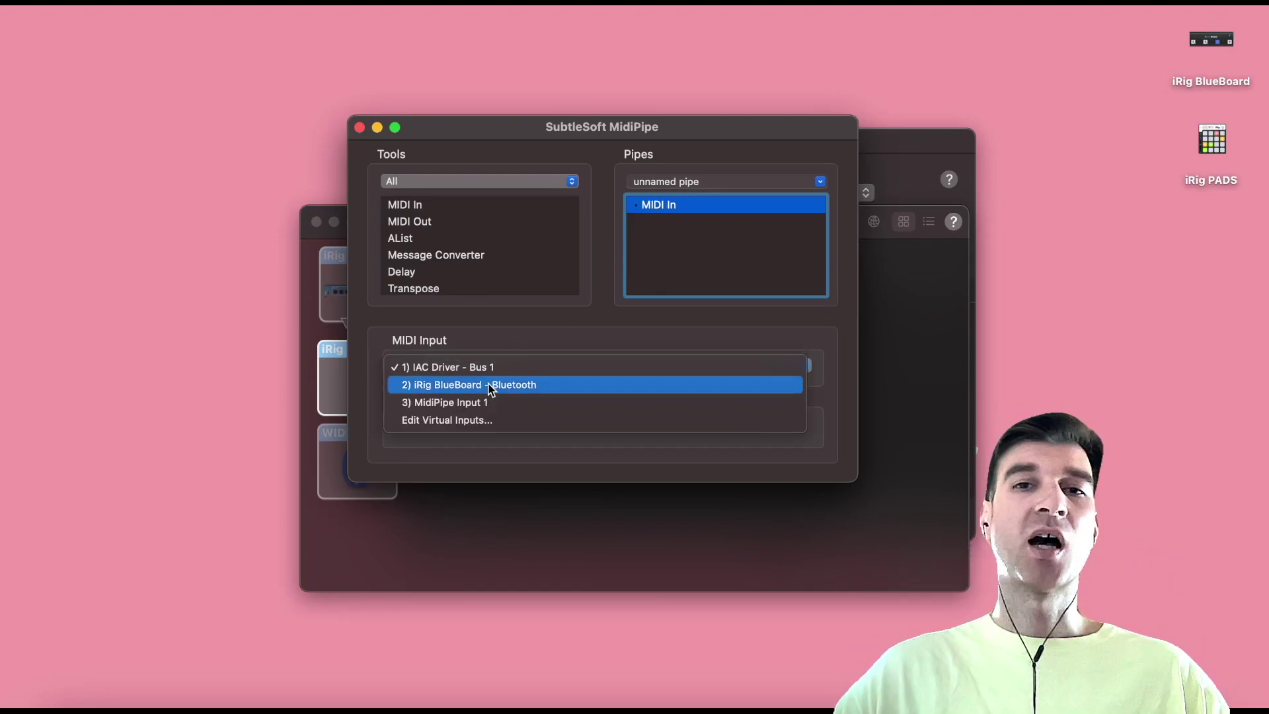
{"action": "left_click", "coordinate": [490, 388]}
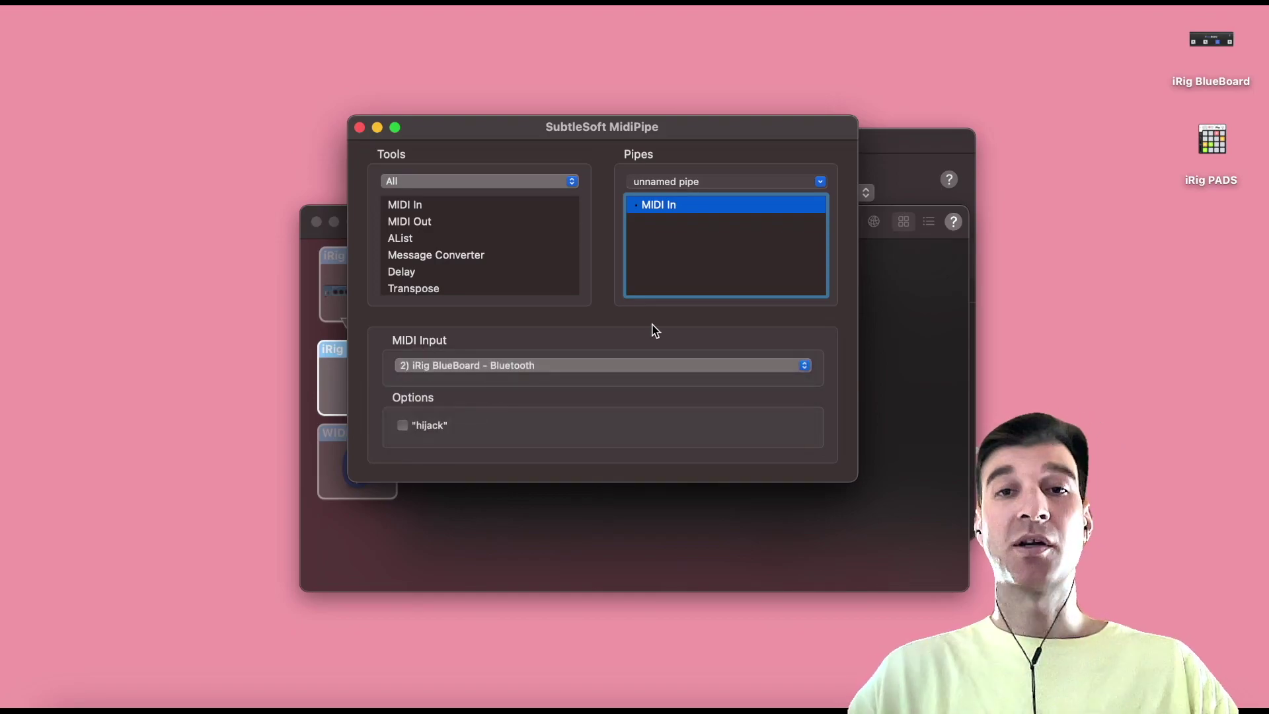
Step: Add an AList below MIDI In to log the BlueBoard's CC #20–#23, then launch GarageBand
{"action": "left_click", "coordinate": [403, 239]}
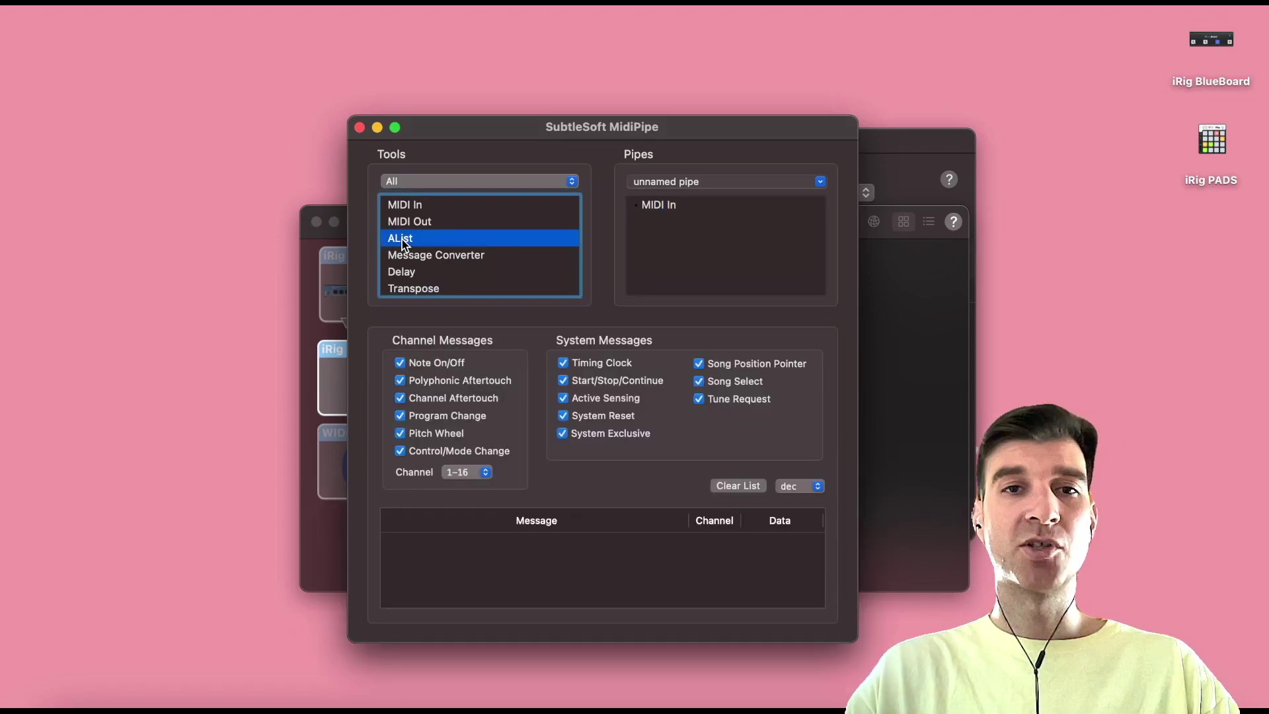
{"action": "left_click_drag", "start_coordinate": [402, 239], "coordinate": [689, 238]}
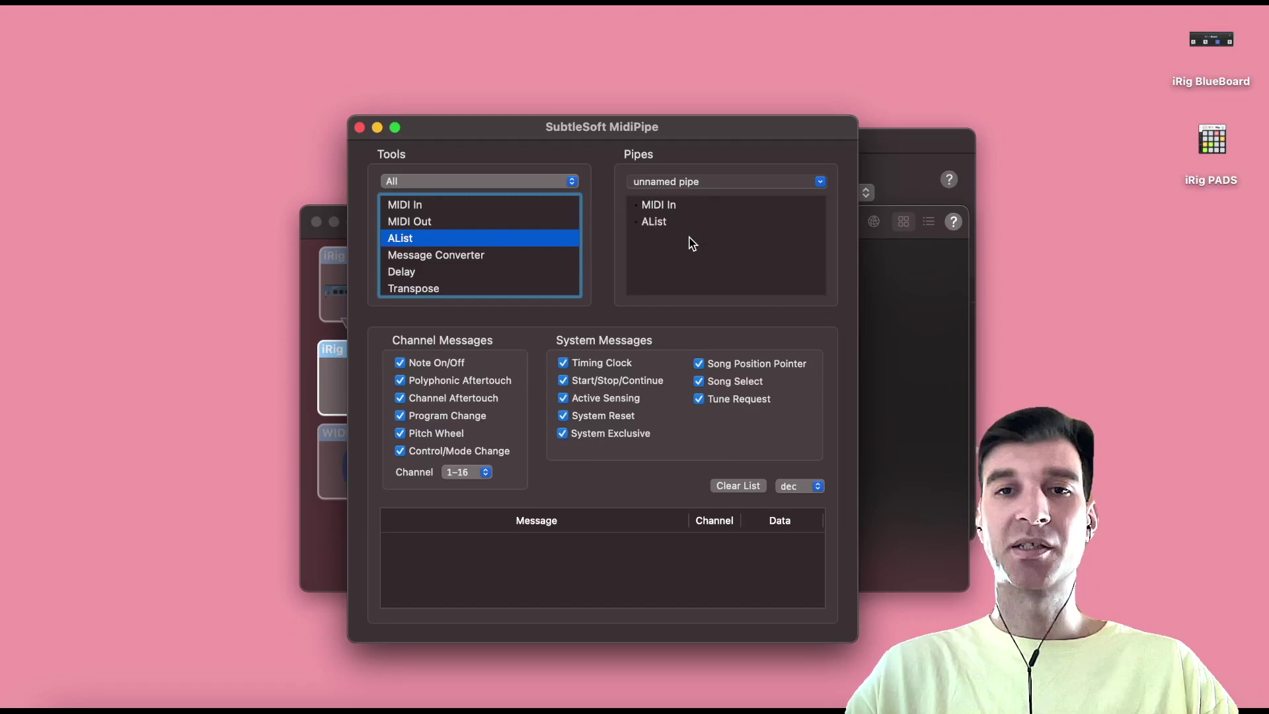
{"action": "left_click", "coordinate": [658, 223]}
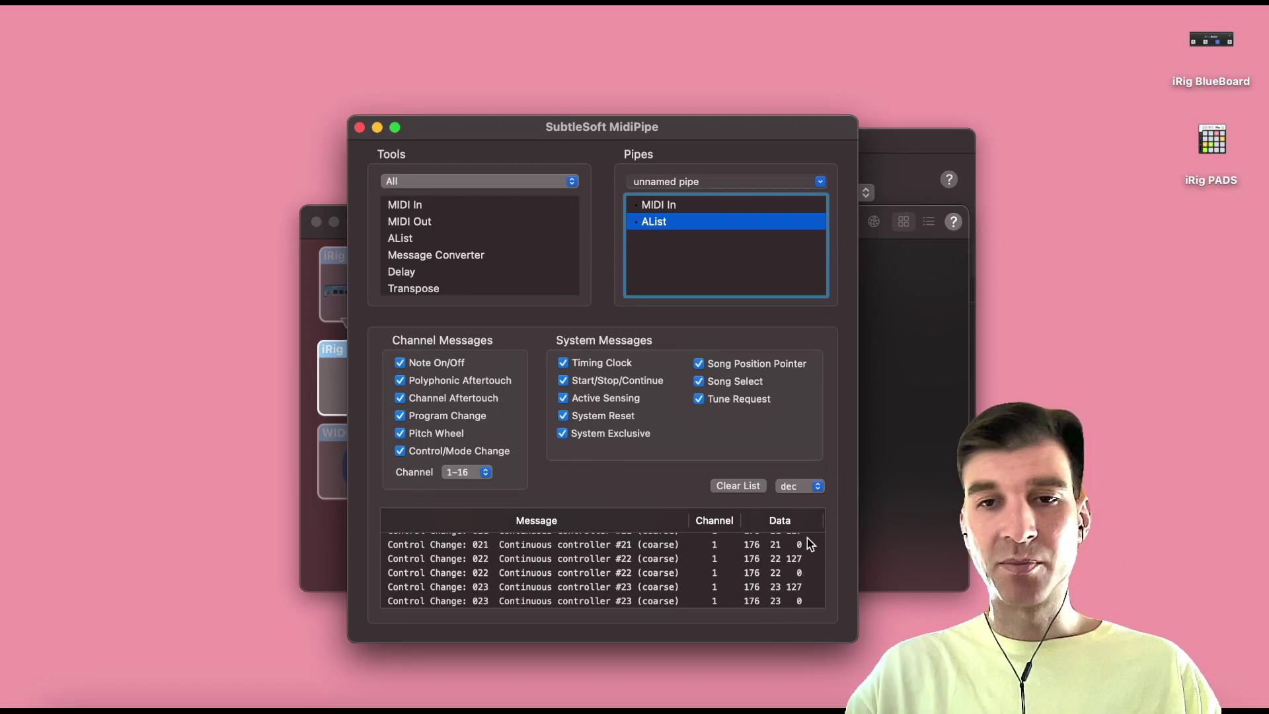
{"action": "scroll", "coordinate": [803, 579], "scroll_direction": "up", "scroll_amount": 2}
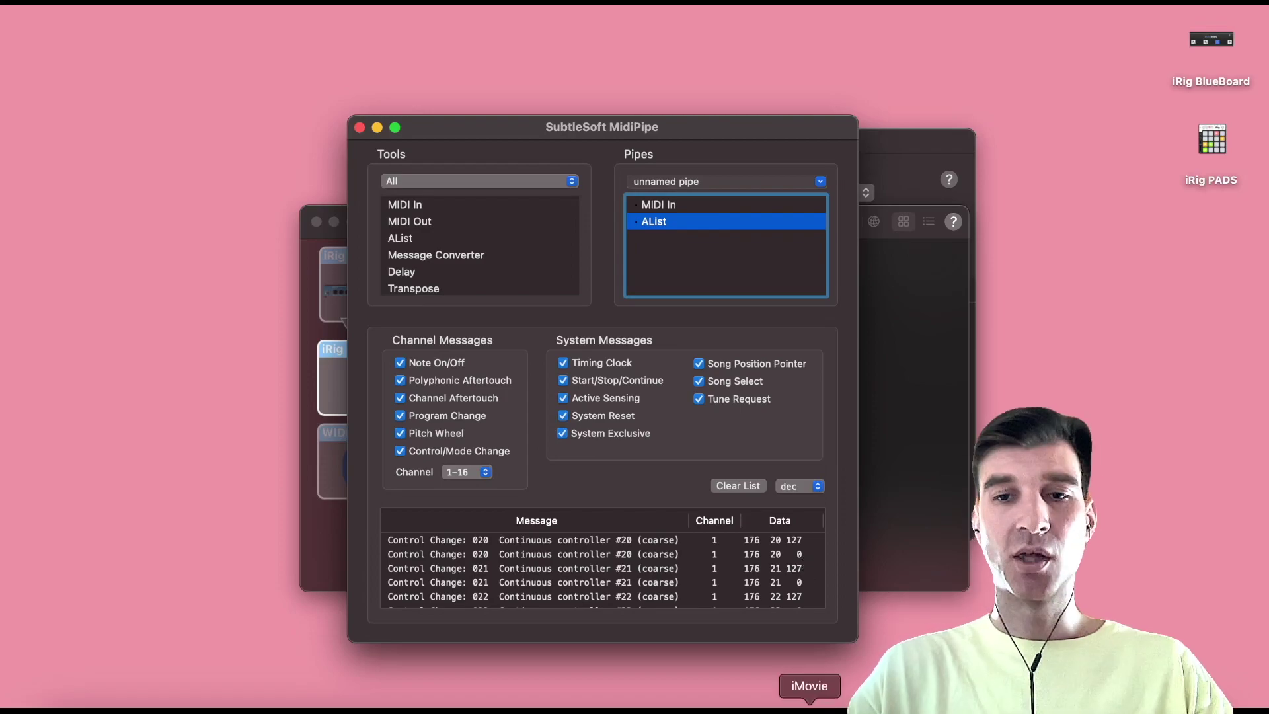
{"action": "left_click", "coordinate": [760, 710]}
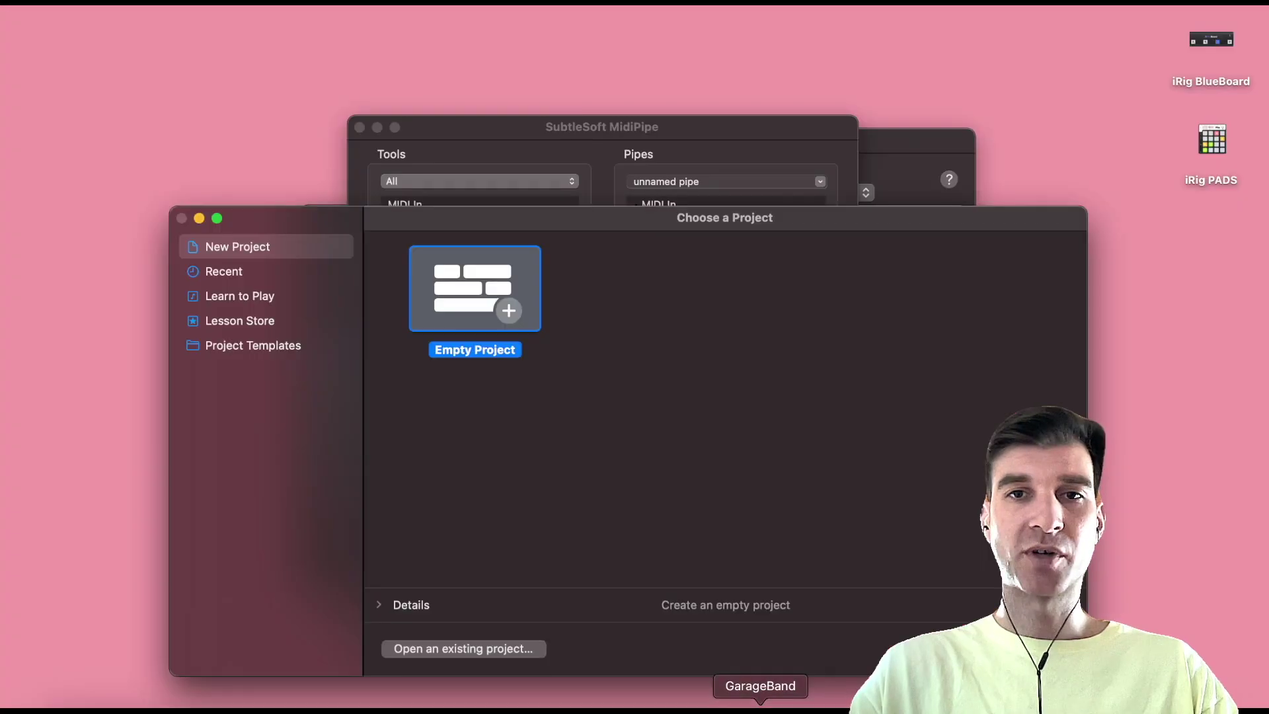
Step: Create an empty project with a Guitar 1 track and open its Hi-Drive/Squash pedalboard
{"action": "key", "text": "Return"}
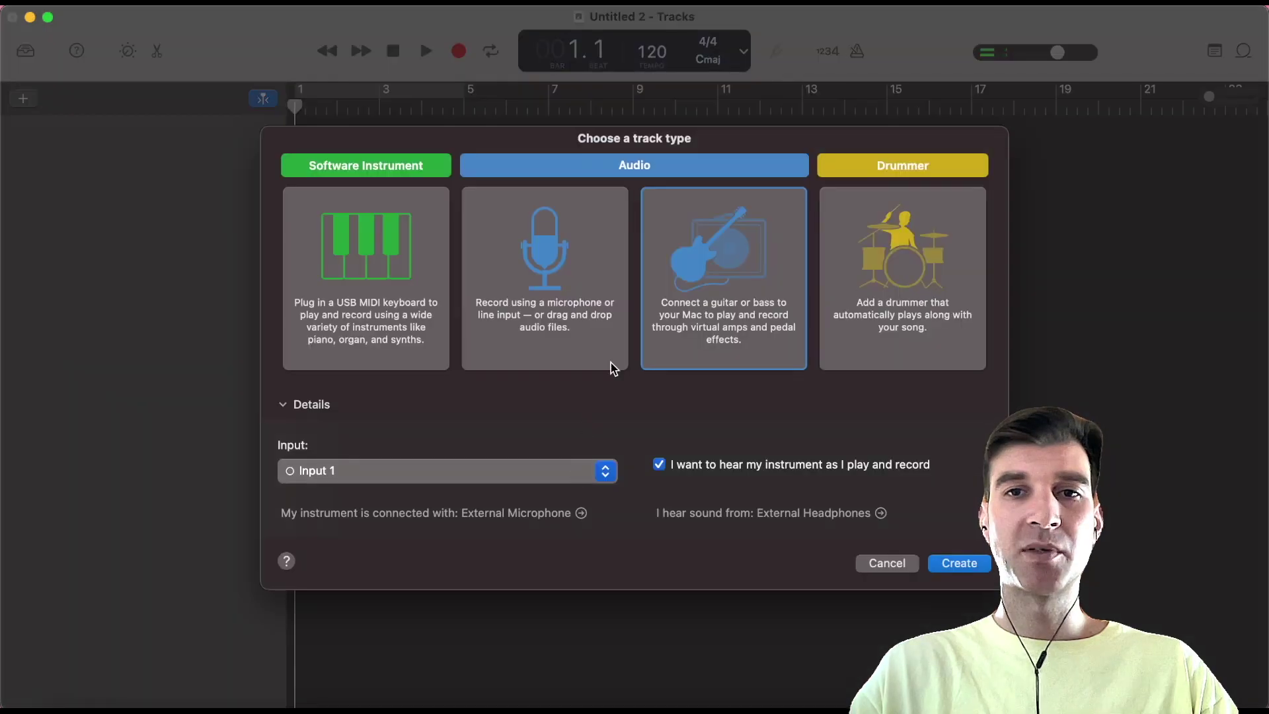
{"action": "left_click", "coordinate": [753, 309]}
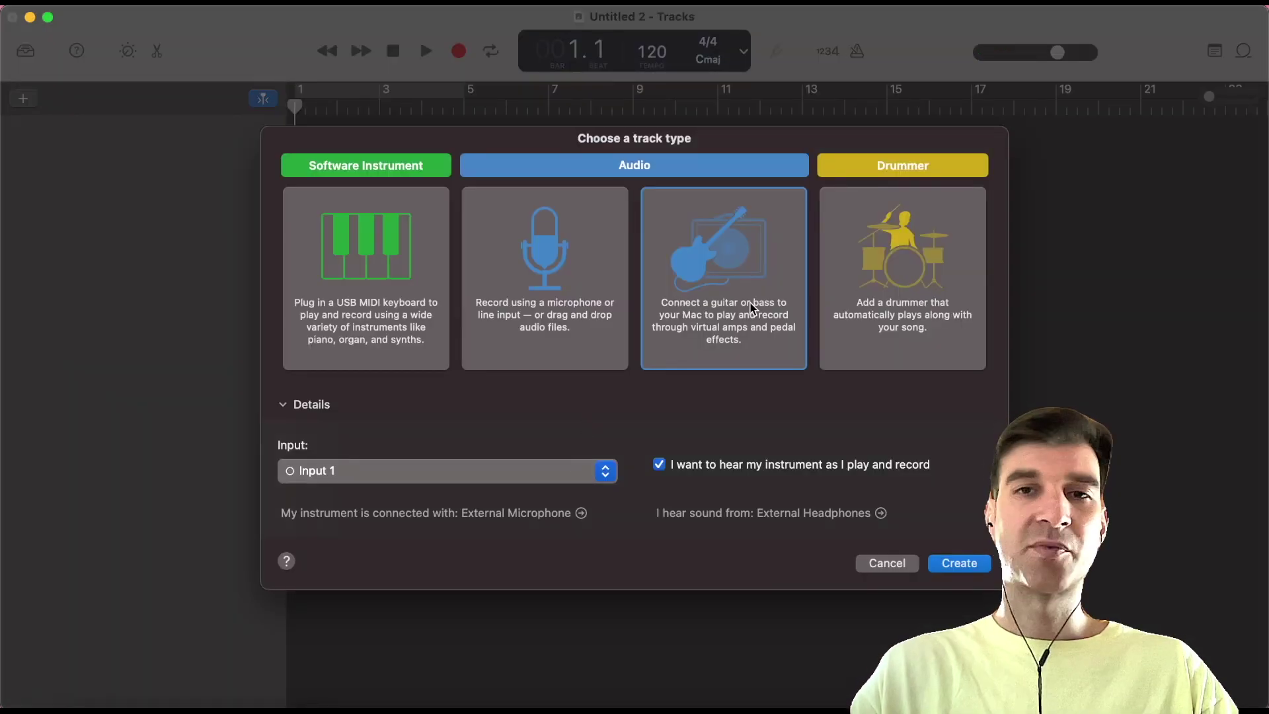
{"action": "key", "text": "Return"}
{"action": "scroll", "coordinate": [519, 693], "scroll_direction": "down", "scroll_amount": 3}
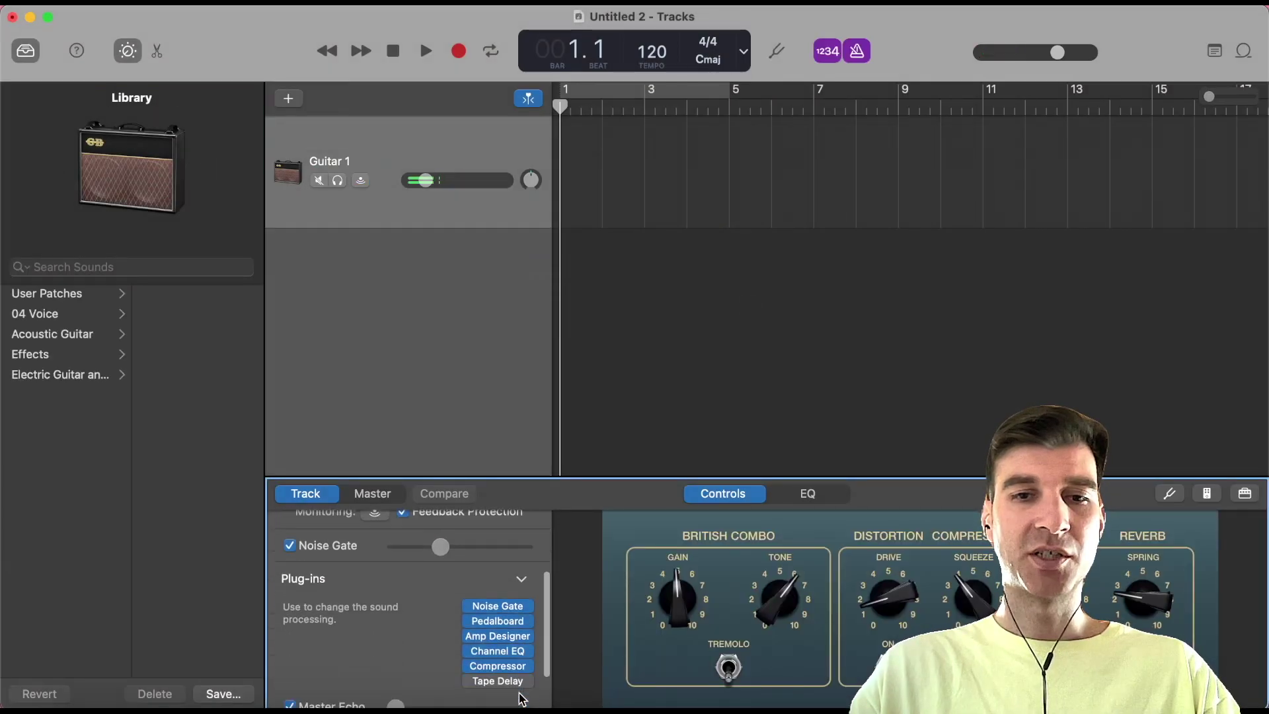
{"action": "scroll", "coordinate": [522, 698], "scroll_direction": "down", "scroll_amount": 2}
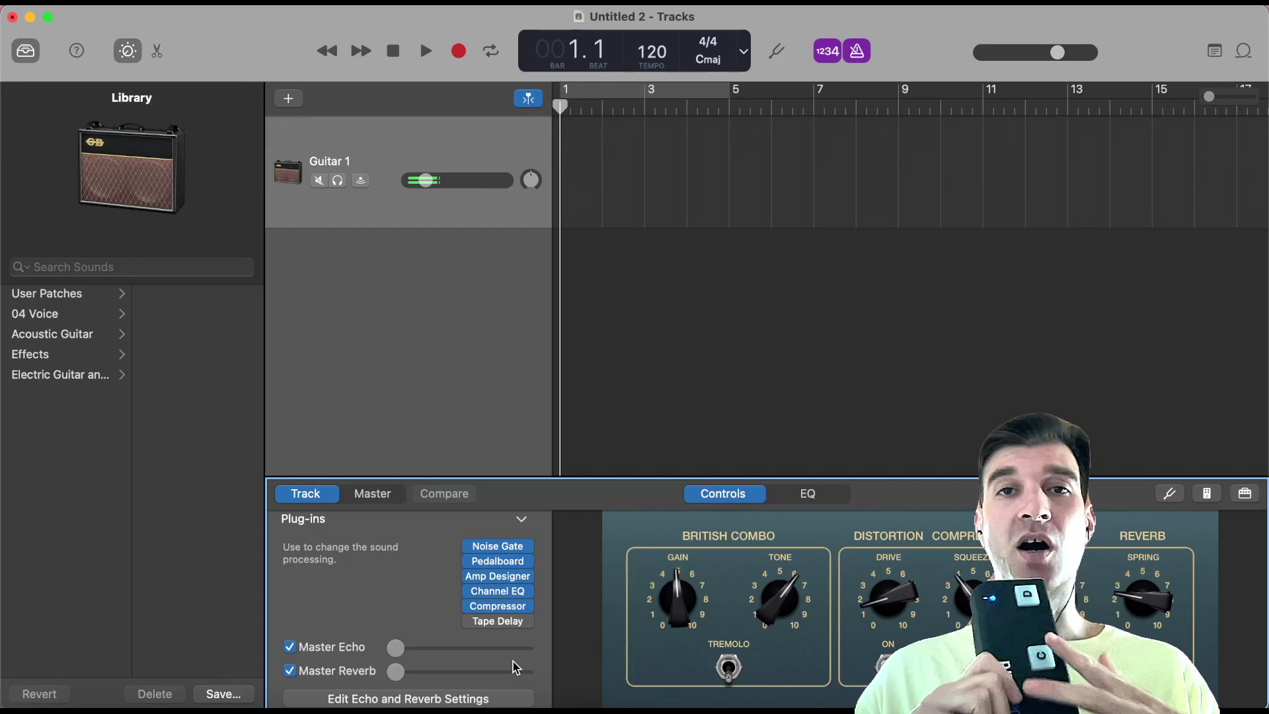
{"action": "left_click", "coordinate": [497, 560]}
{"action": "left_click_drag", "start_coordinate": [726, 230], "coordinate": [653, 143]}
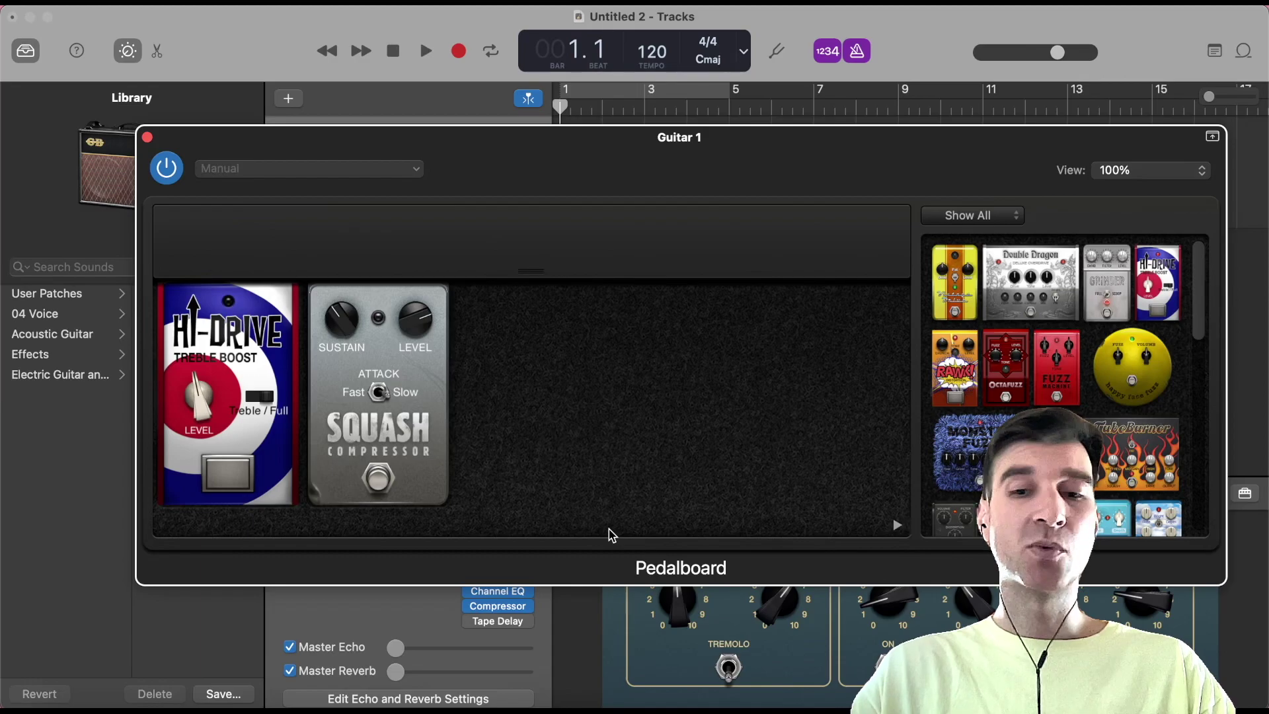
Step: Launch Script Editor through Spotlight and centre its new script window
{"action": "key", "text": "super+space"}
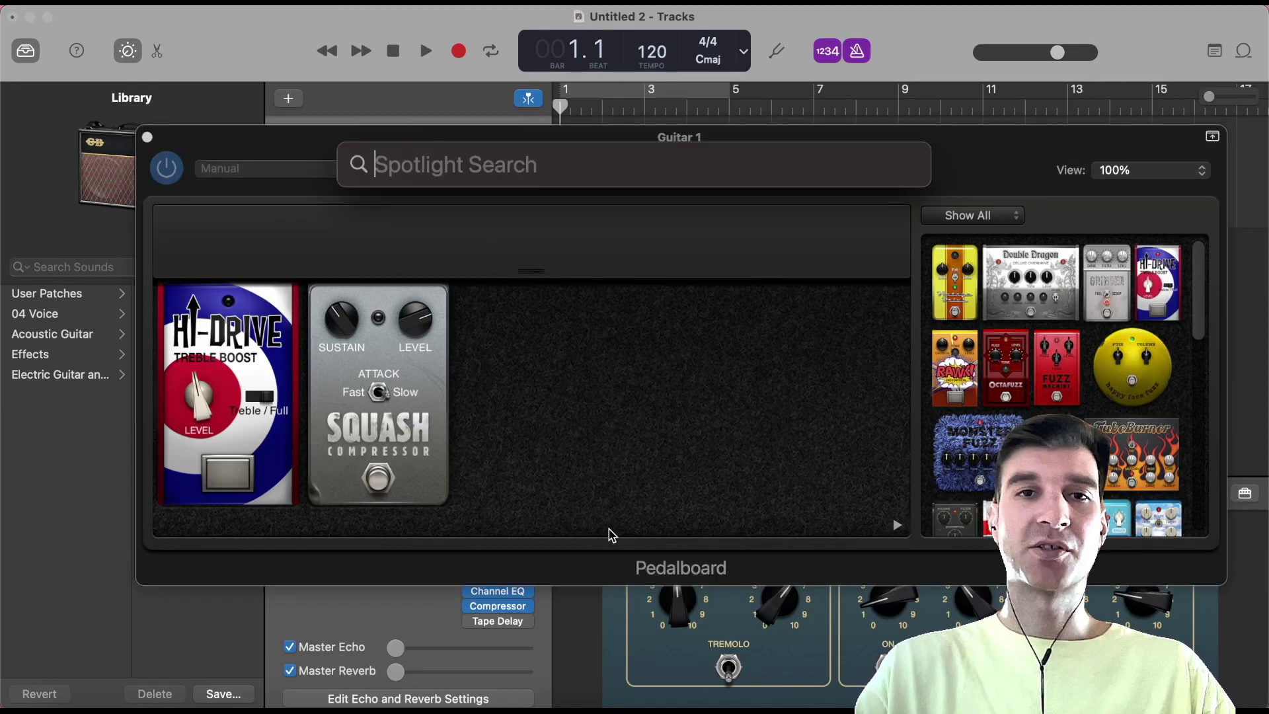
{"action": "type", "text": "script"}
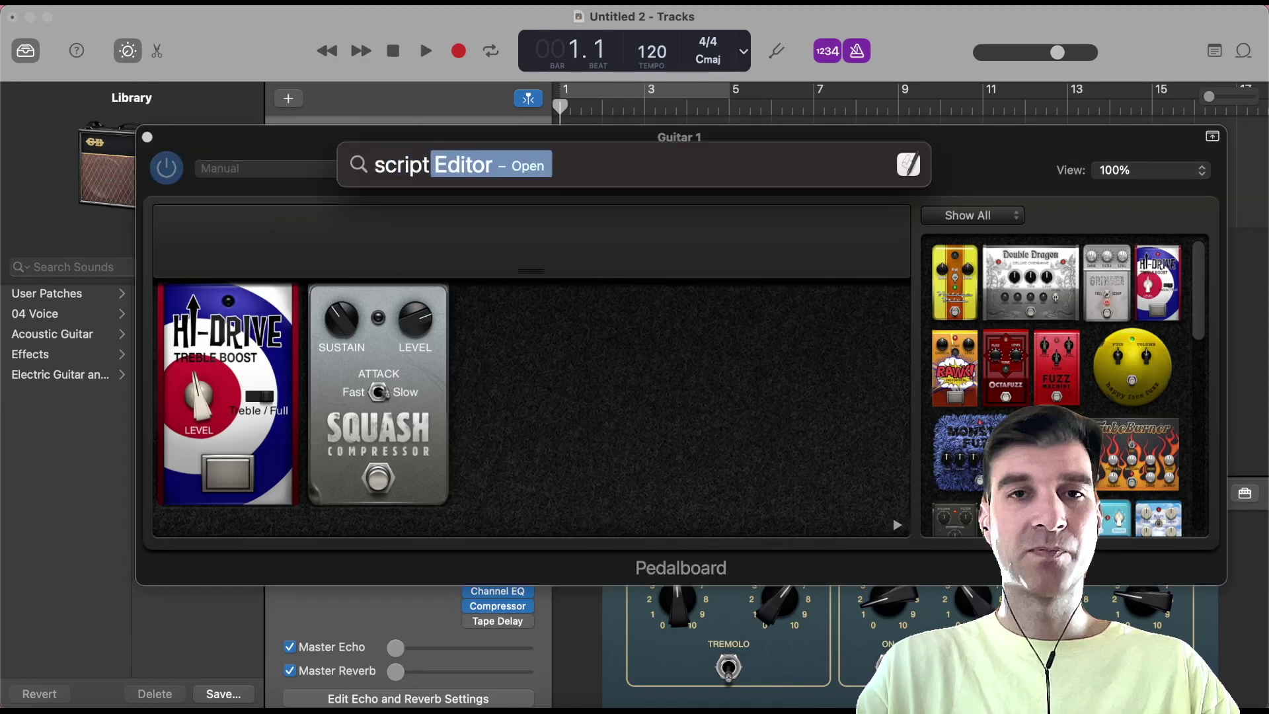
{"action": "key", "text": "Return"}
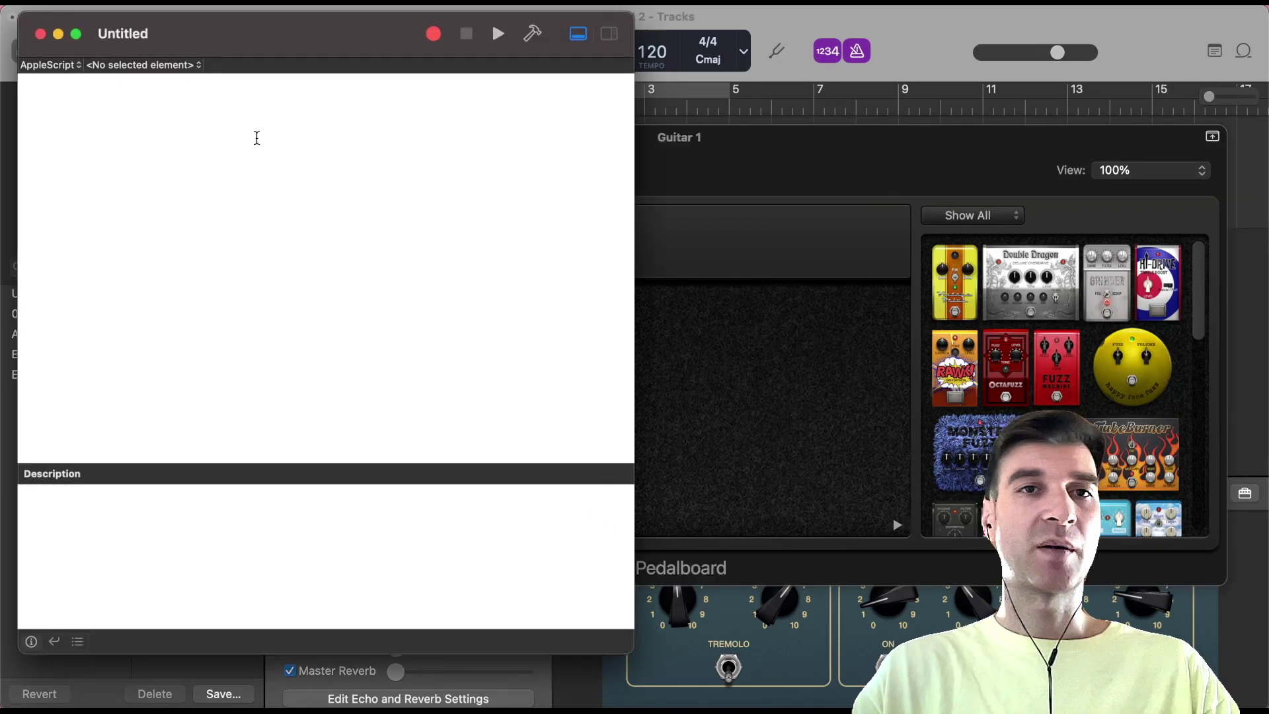
{"action": "left_click_drag", "start_coordinate": [232, 28], "coordinate": [720, 80]}
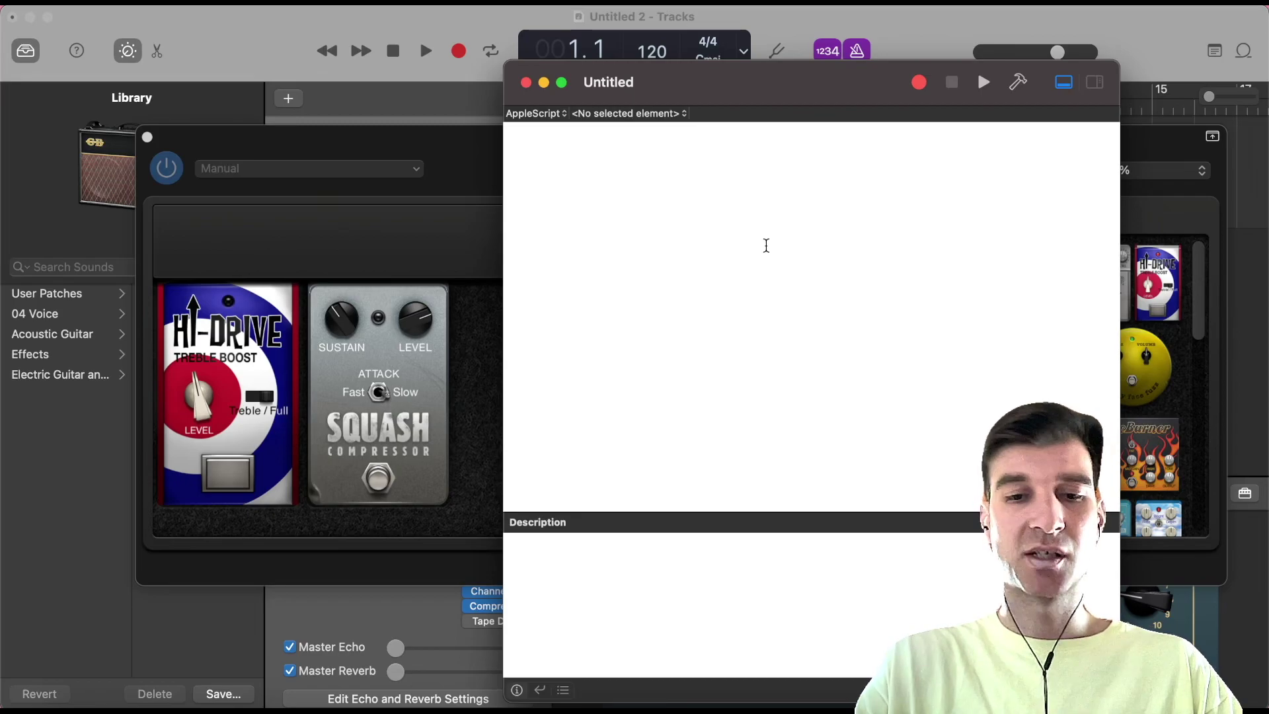
Step: Write and compile a System Events block clicking button 1 of window "Guitar 1" of process "GuitarBand"
{"action": "type", "text": "tell applicat"}
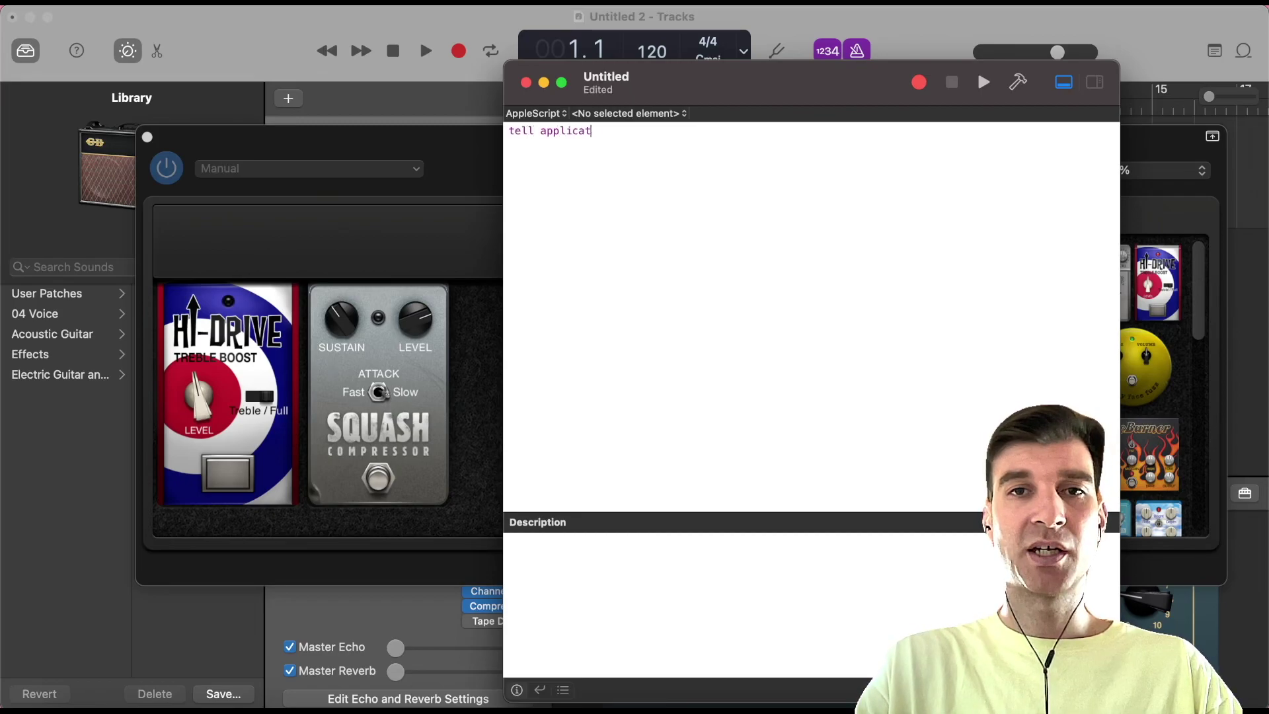
{"action": "type", "text": "ion \"sys"}
{"action": "key", "text": "BackSpace"}
{"action": "key", "text": "BackSpace"}
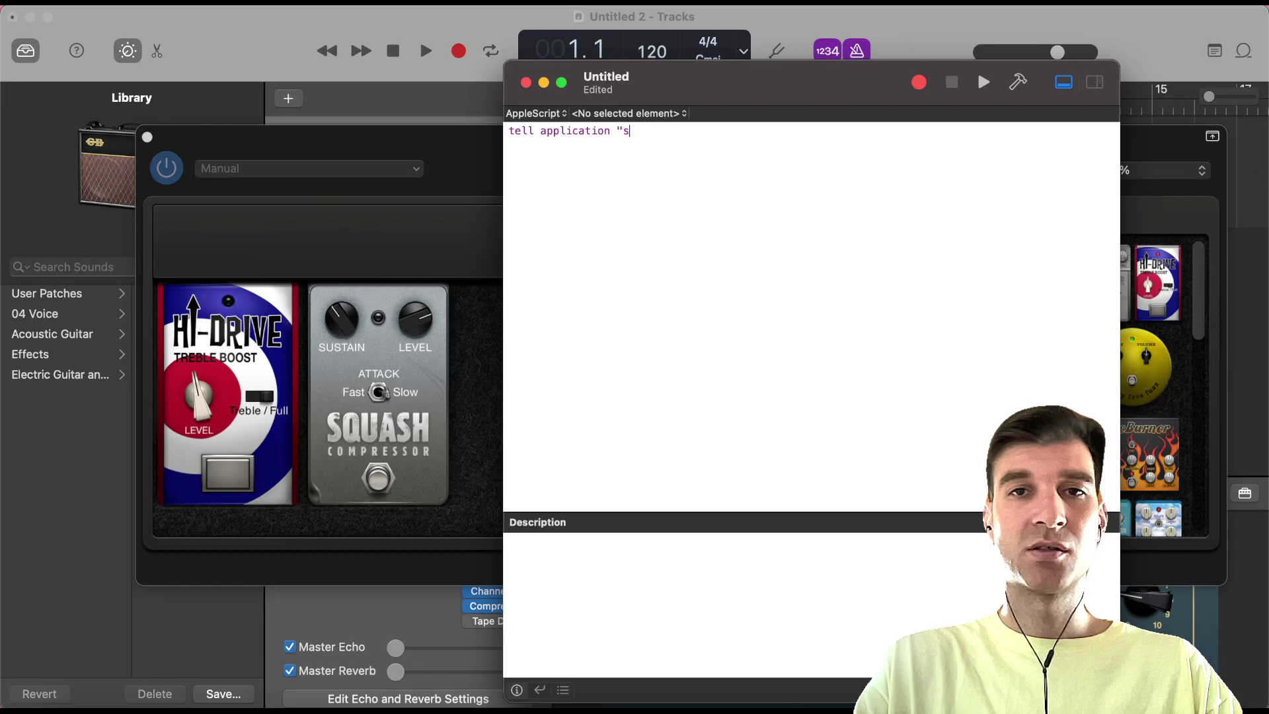
{"action": "type", "text": "Sy"}
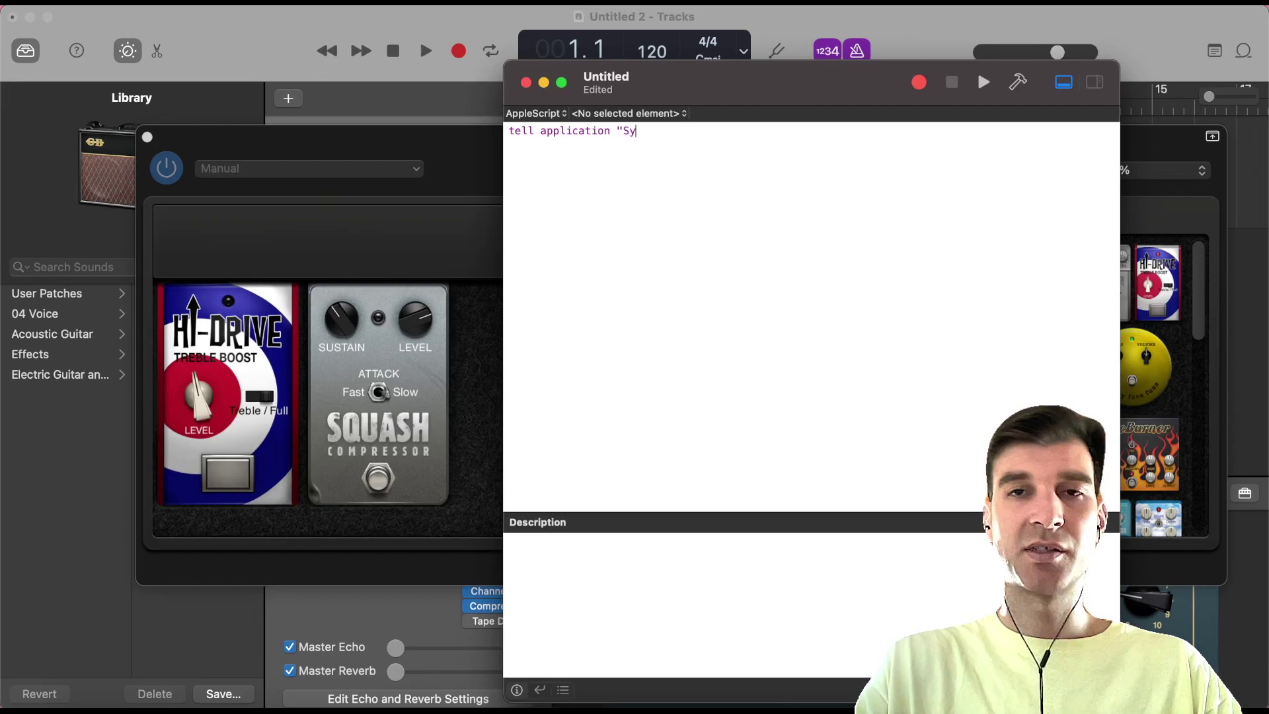
{"action": "type", "text": "stem Events"}
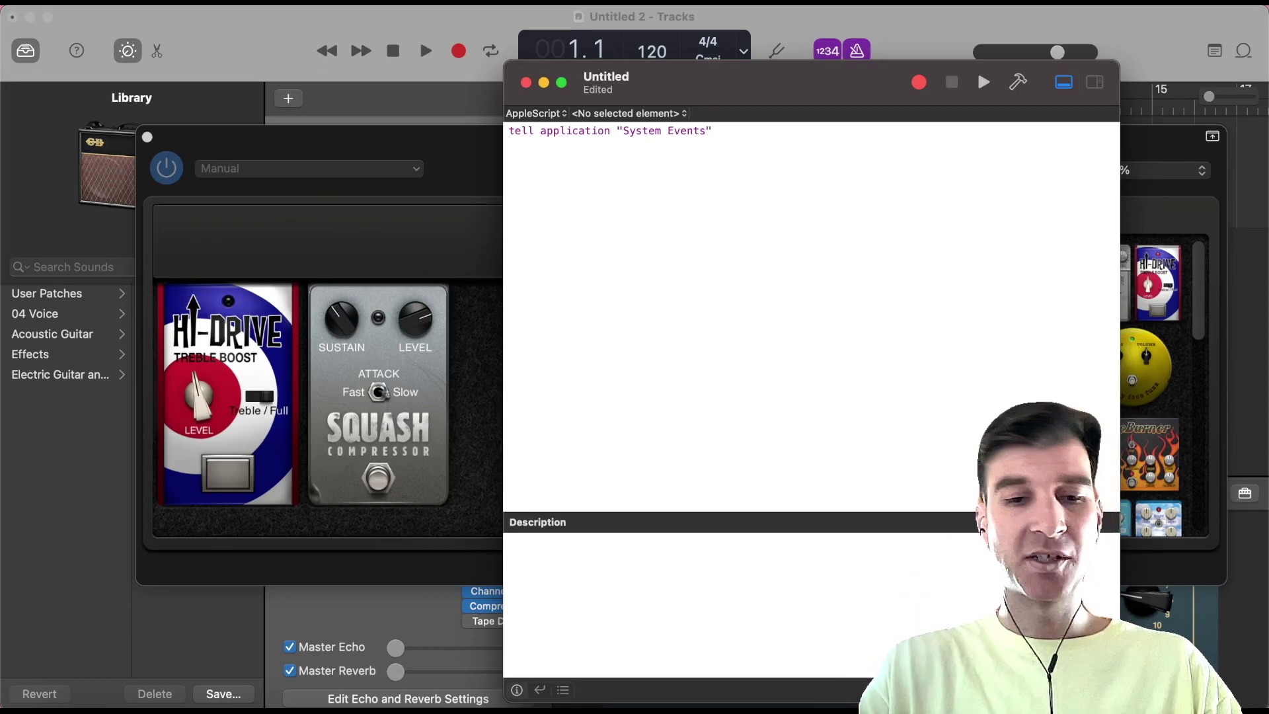
{"action": "type", "text": "click button 1"}
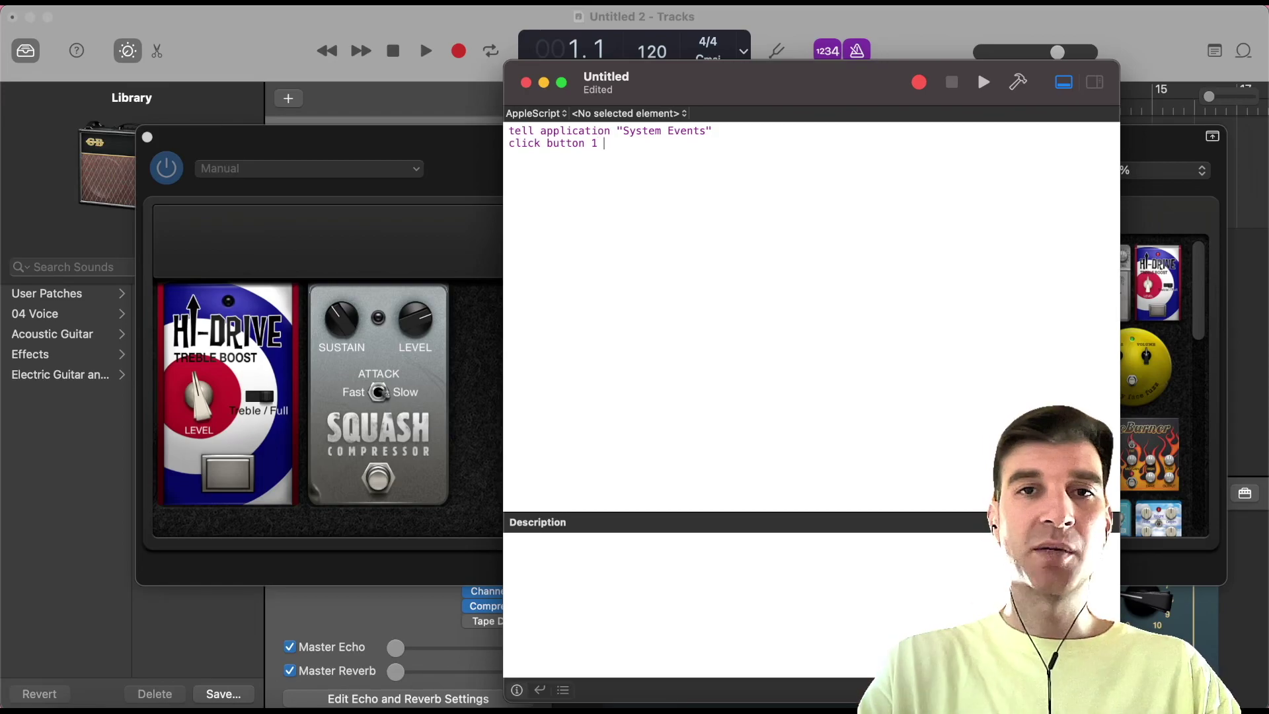
{"action": "type", "text": "of window"}
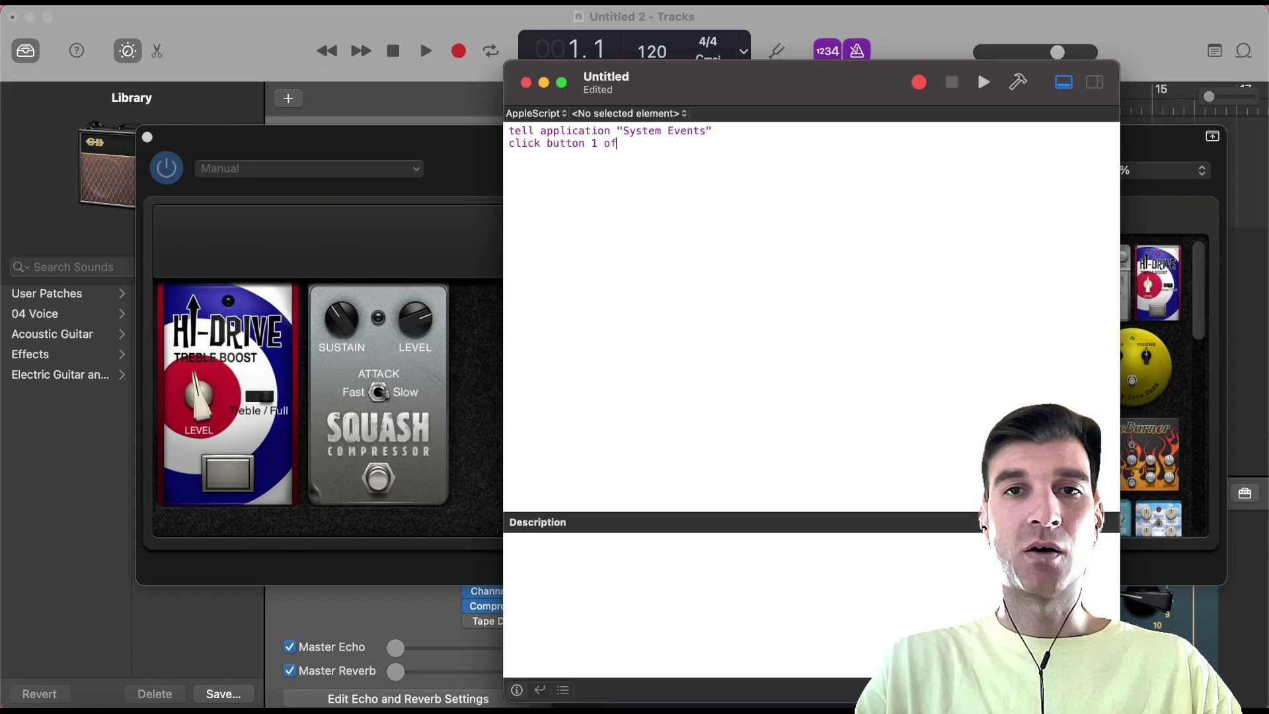
{"action": "left_click", "coordinate": [765, 249]}
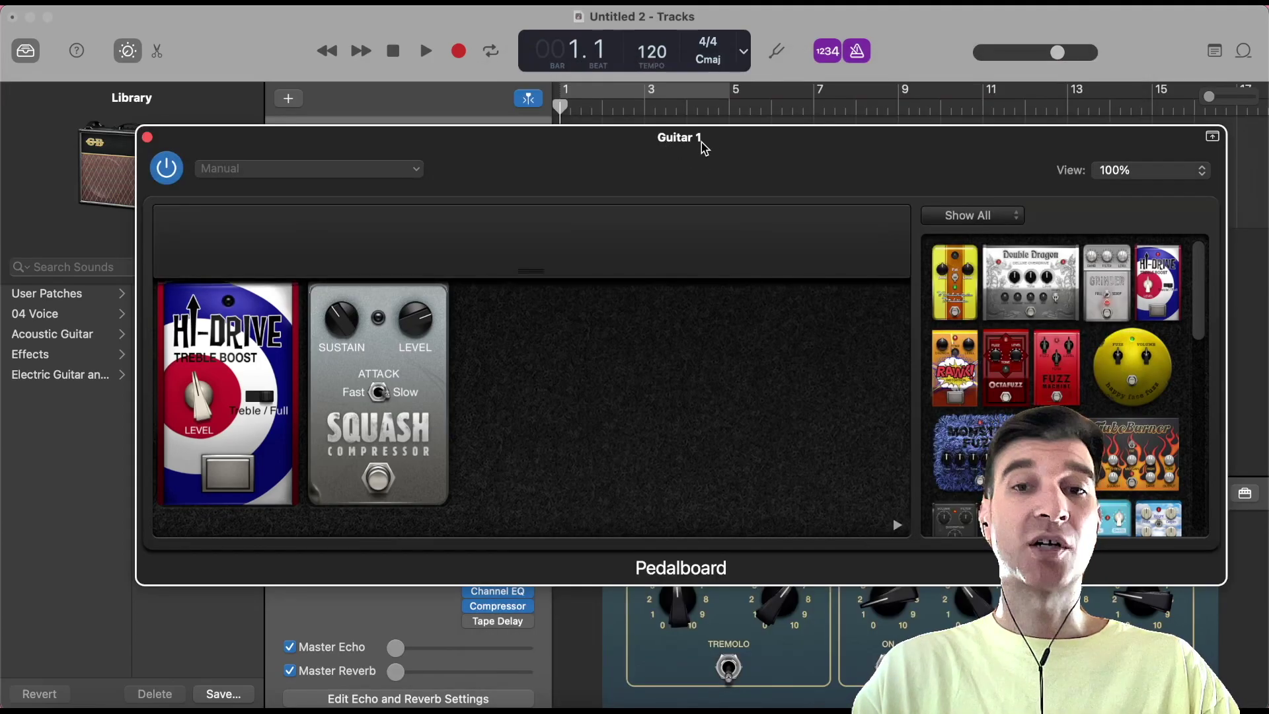
{"action": "key", "text": "super+Tab"}
{"action": "type", "text": "\""}
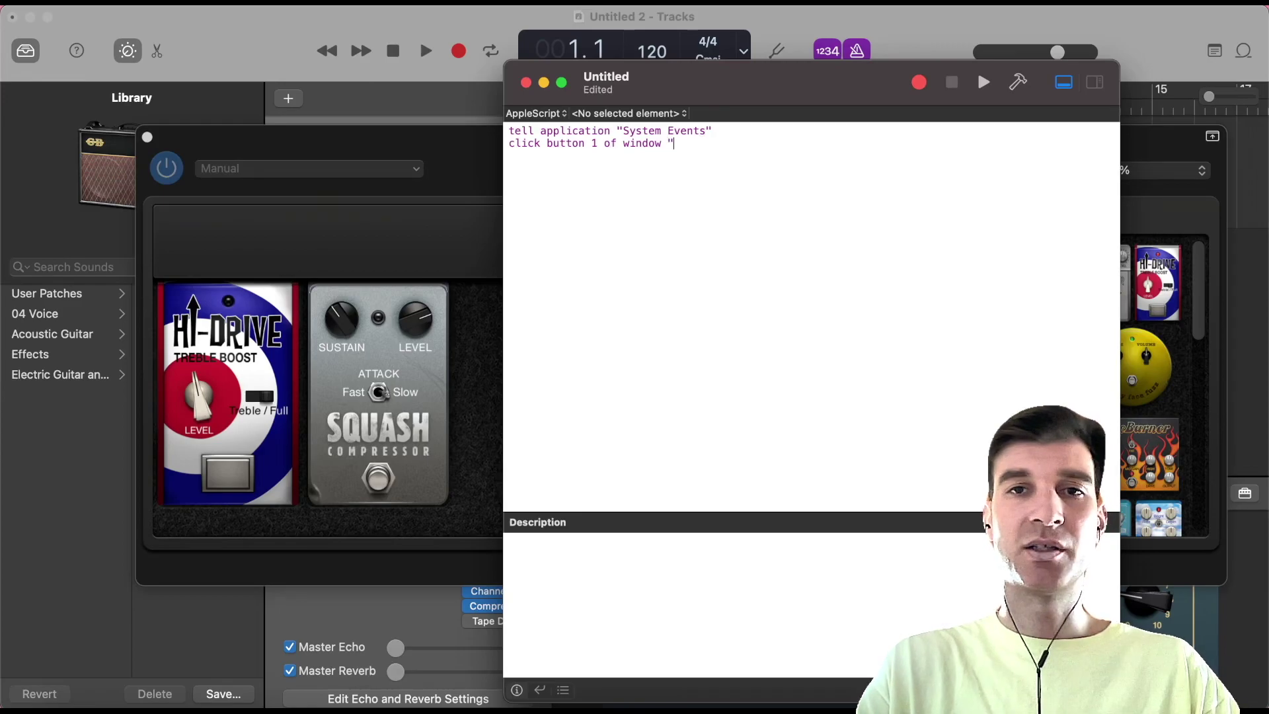
{"action": "type", "text": "Guitar 1\" o"}
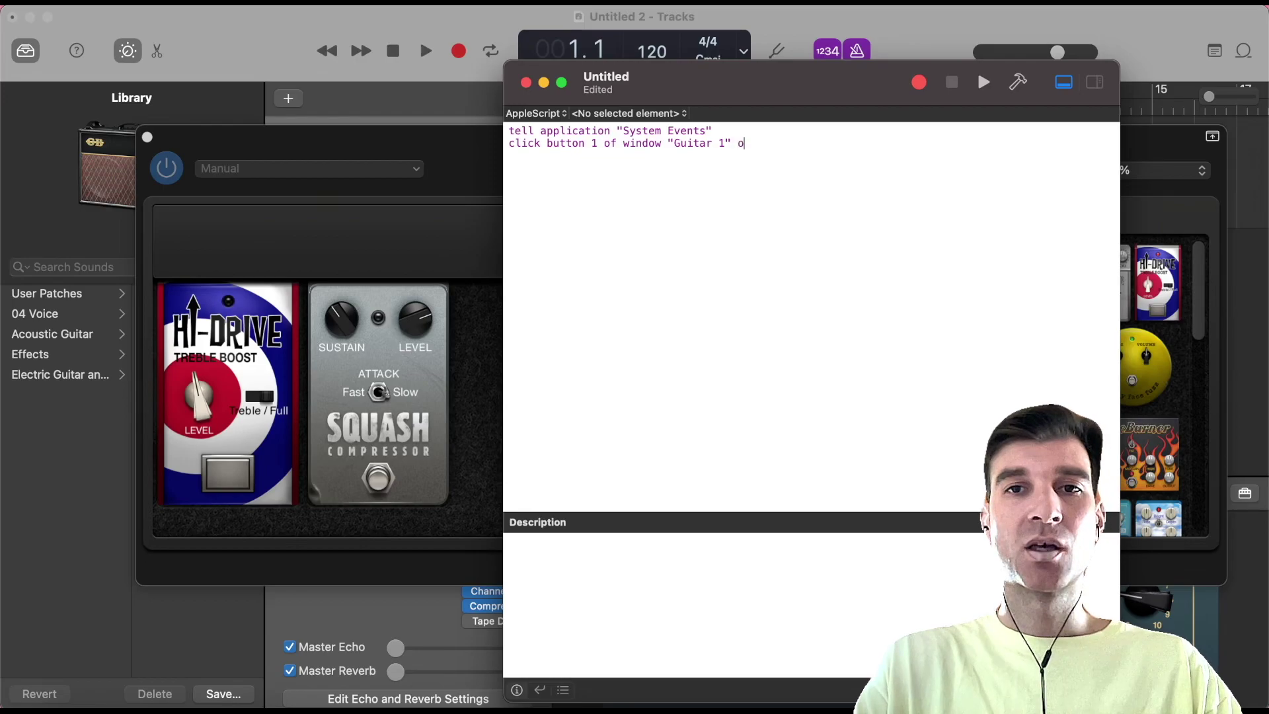
{"action": "type", "text": "f application pro"}
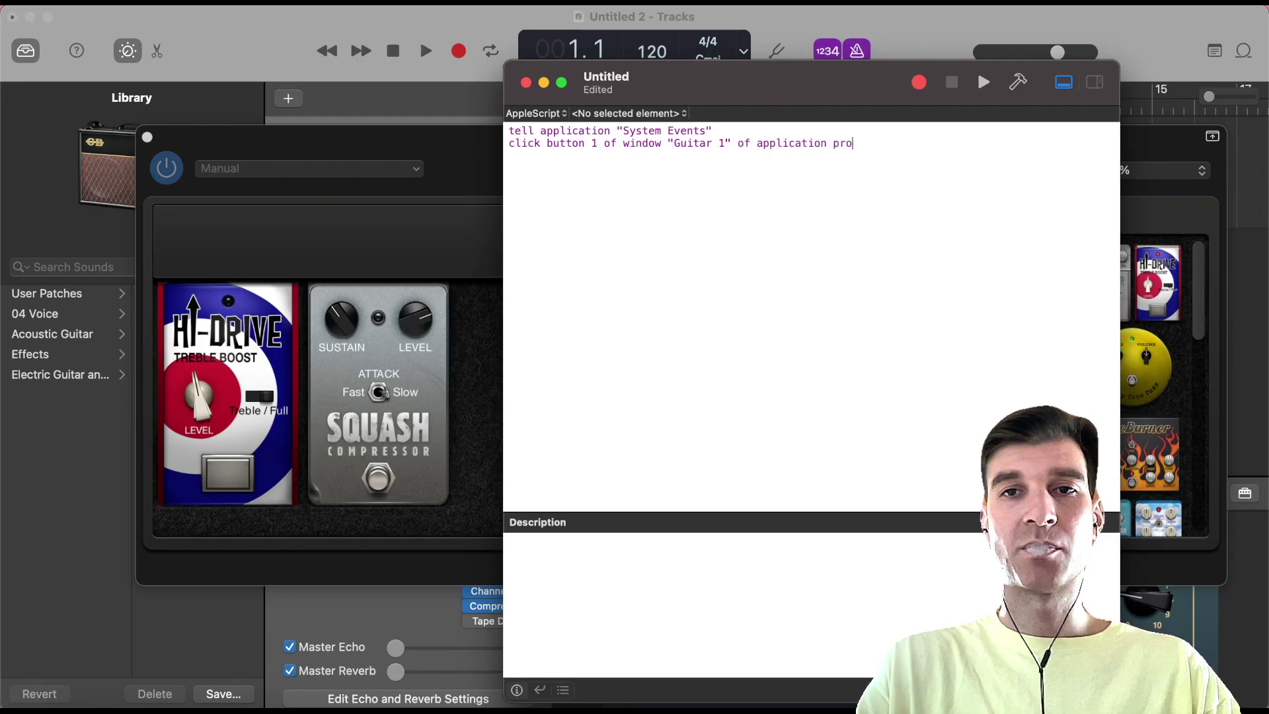
{"action": "type", "text": "cess \"Guitar"}
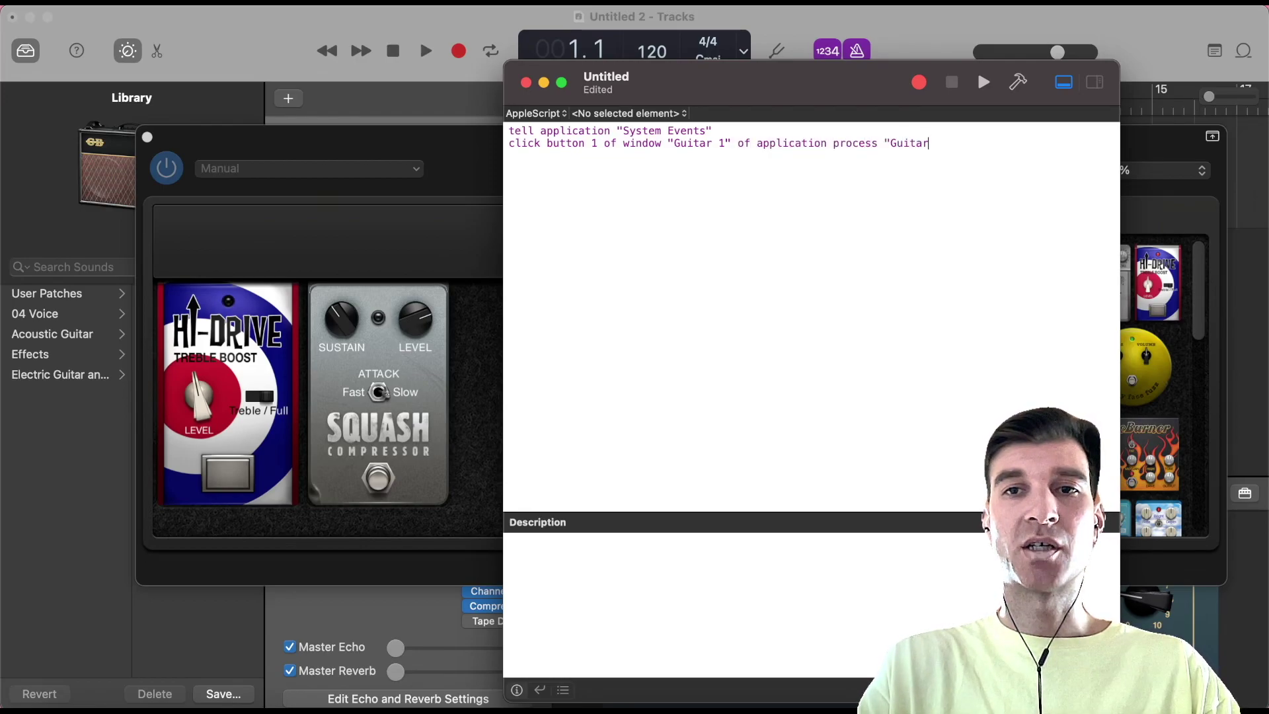
{"action": "type", "text": "Band\""}
{"action": "key", "text": "Return"}
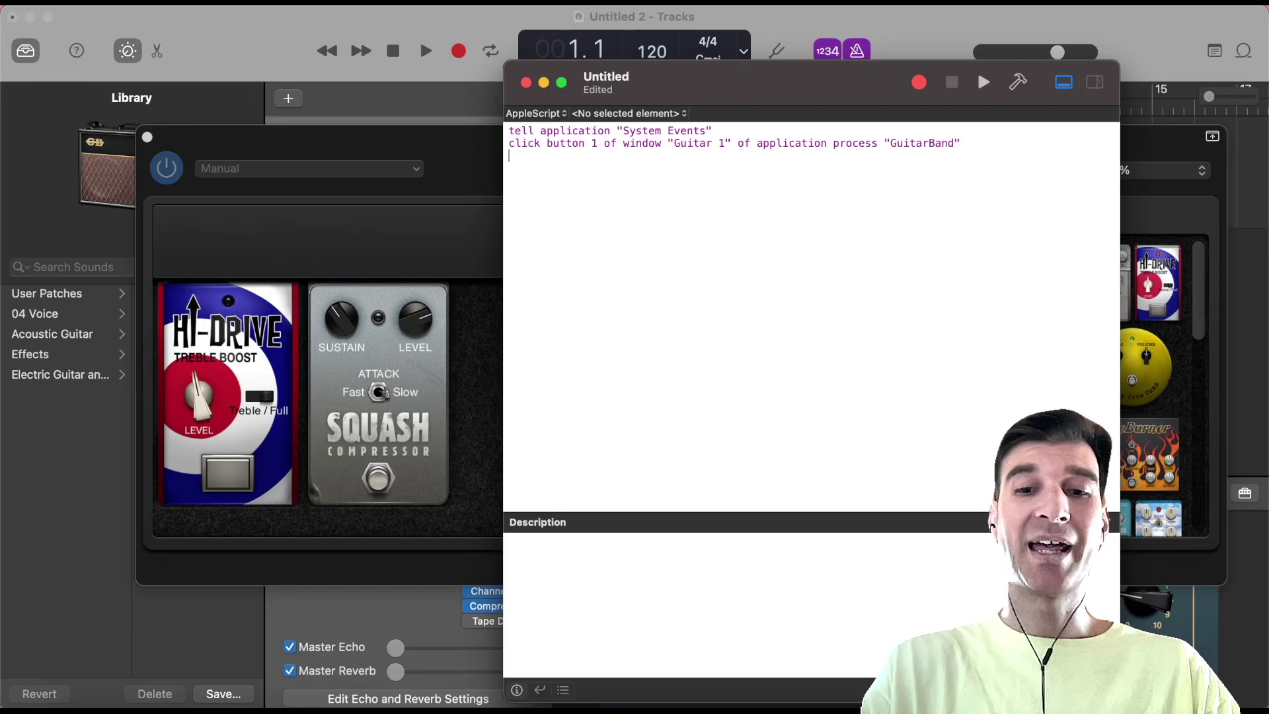
{"action": "type", "text": "end tell"}
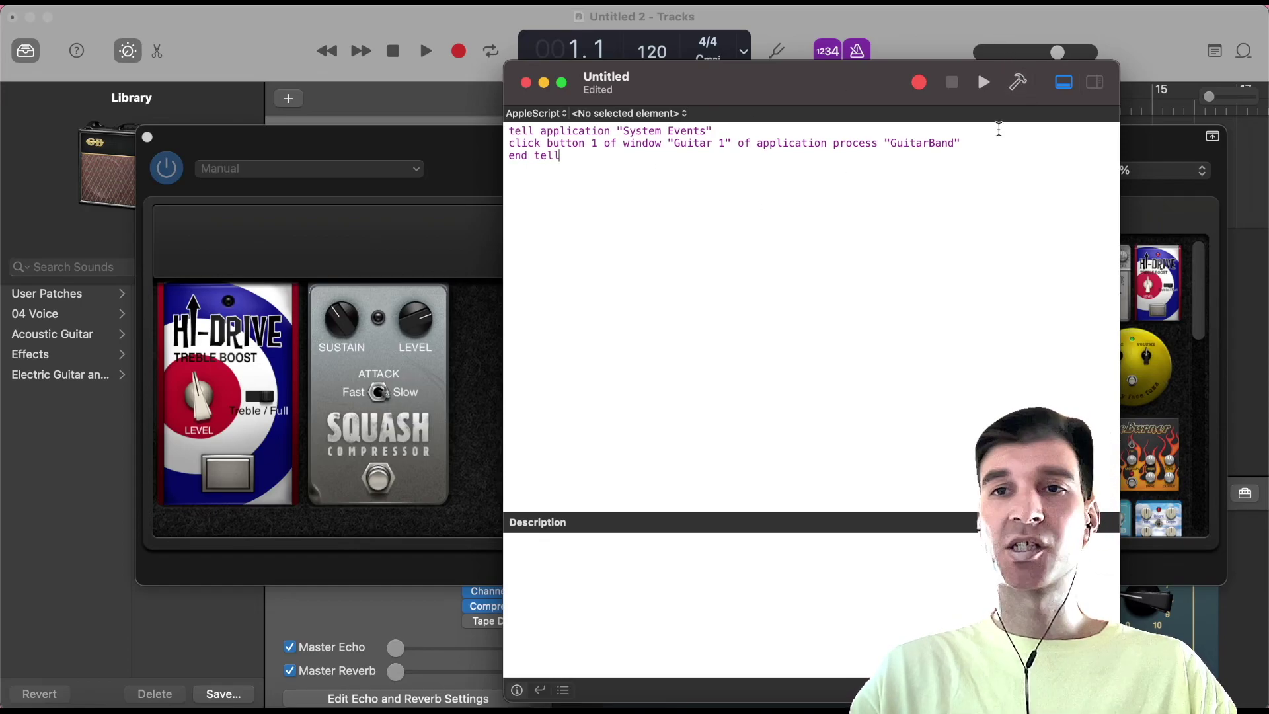
{"action": "left_click", "coordinate": [1017, 82]}
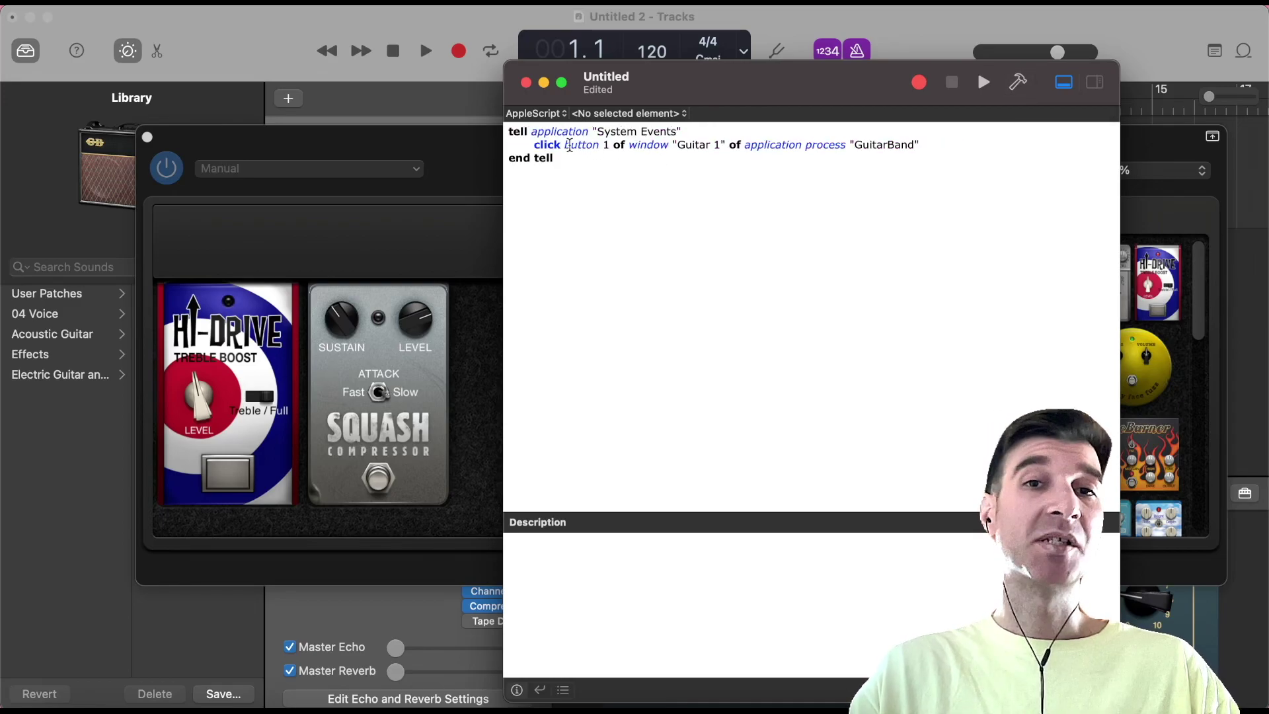
{"action": "type", "text": "on"}
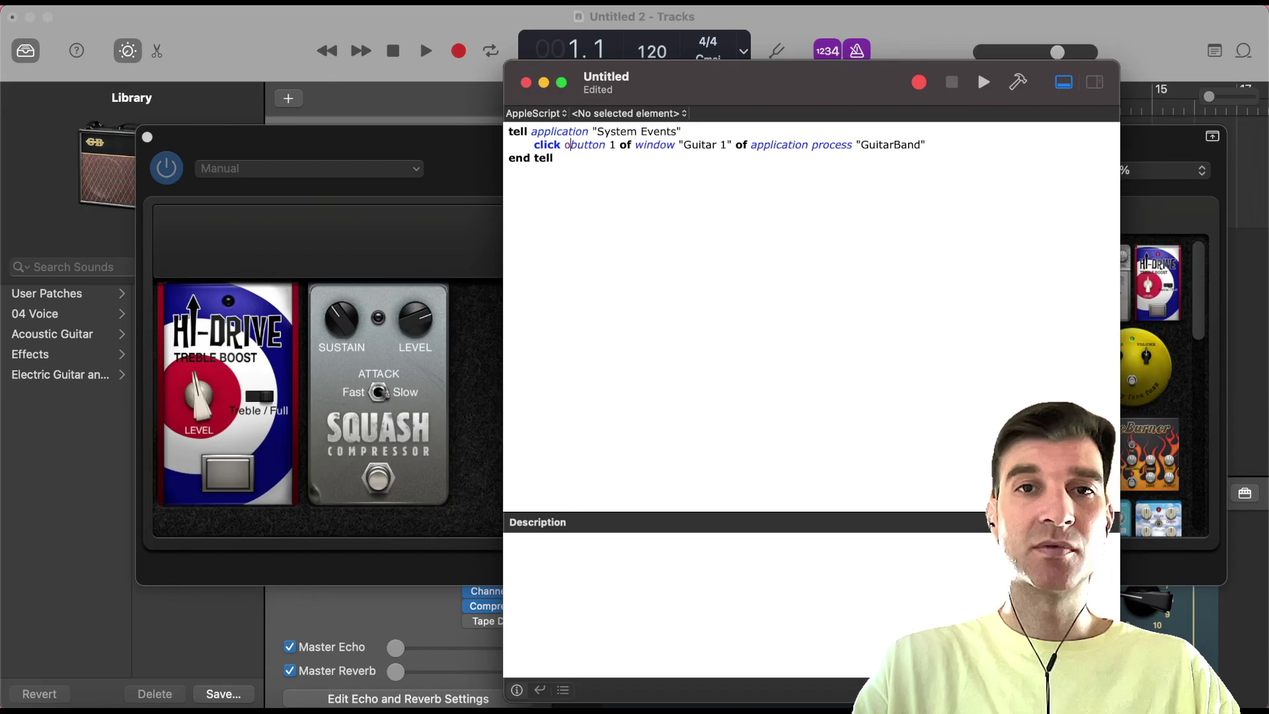
{"action": "left_click", "coordinate": [1019, 84]}
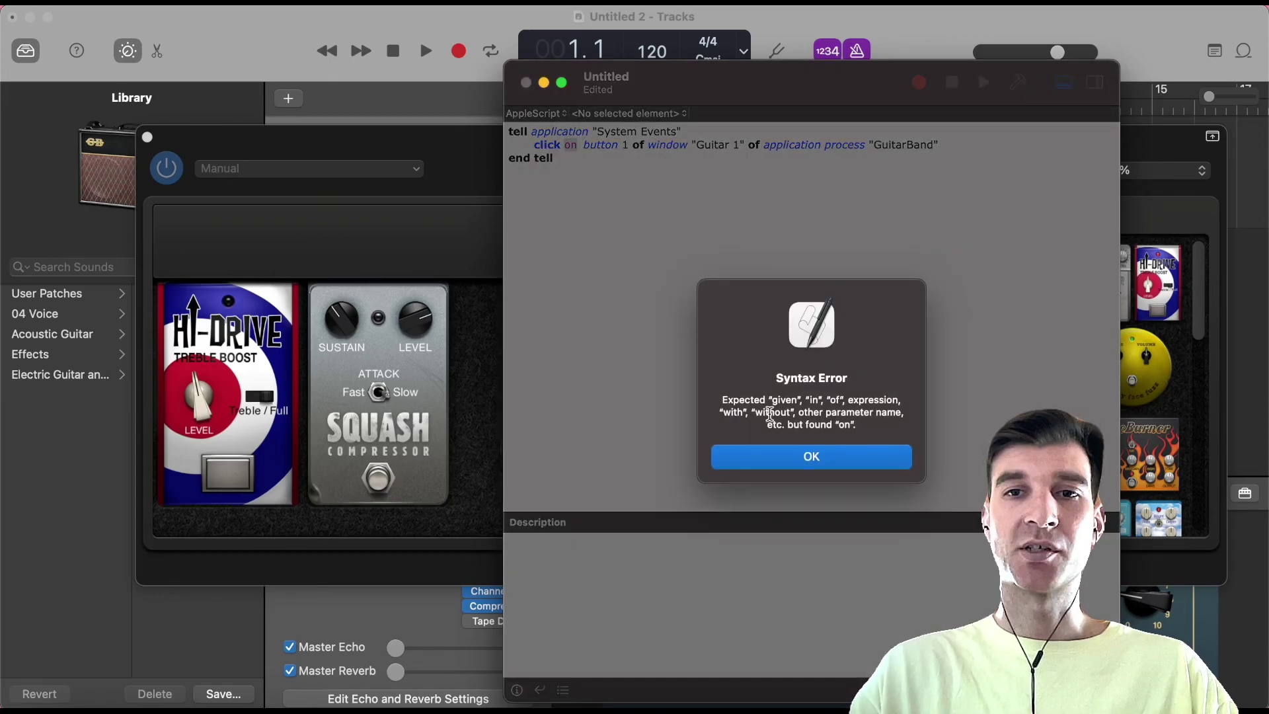
{"action": "left_click", "coordinate": [816, 456]}
{"action": "key", "text": "super+z"}
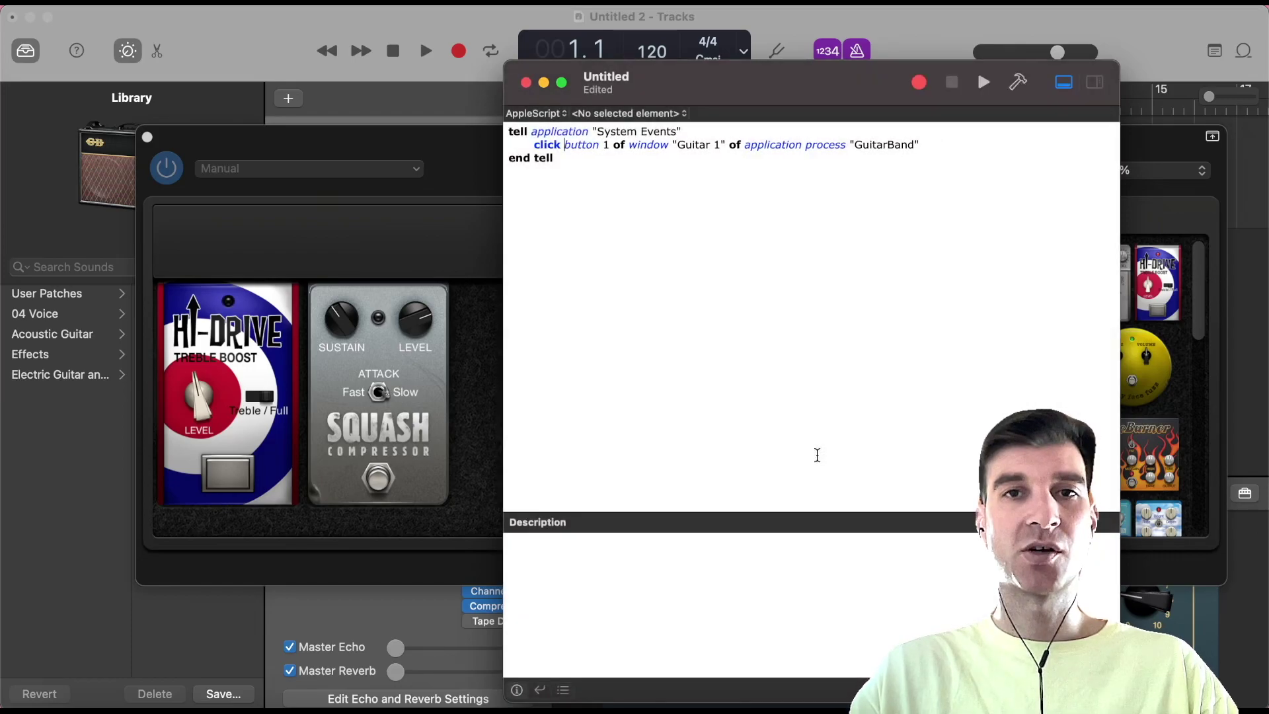
{"action": "left_click", "coordinate": [983, 84]}
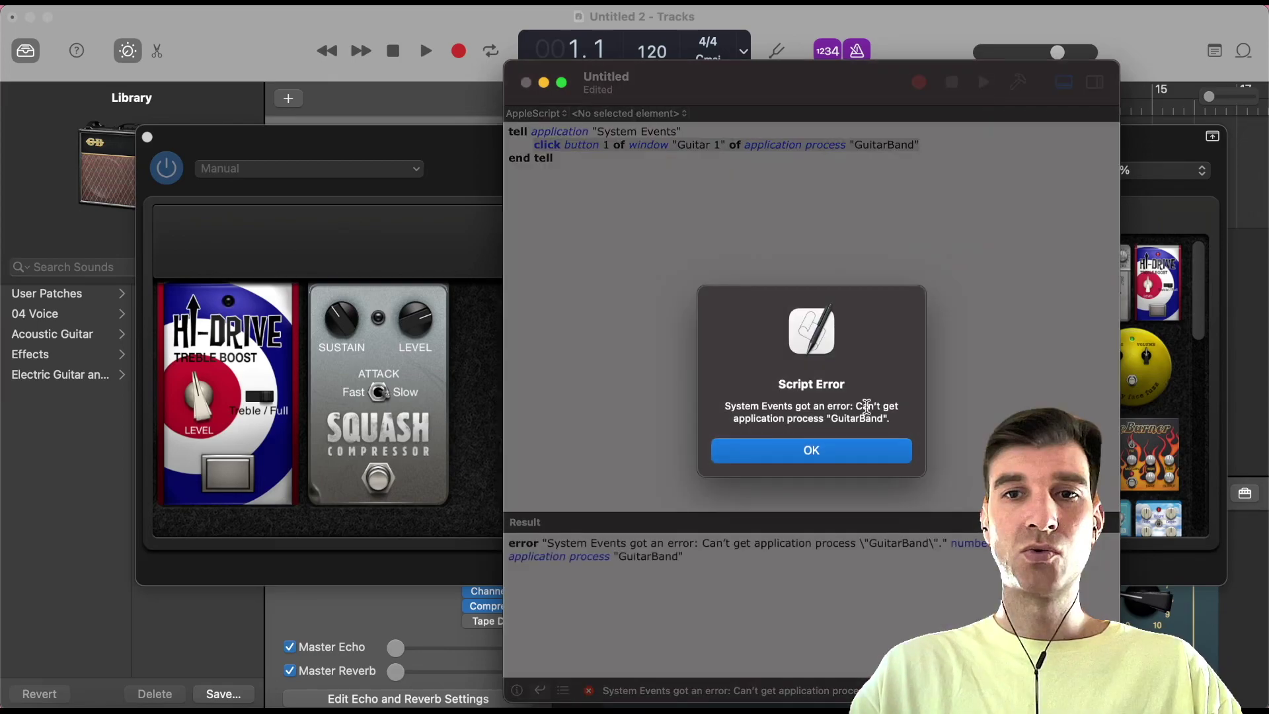
Step: Fix the process name to "GarageBand", compile and run, then reopen Guitar 1's Pedalboard
{"action": "left_click", "coordinate": [846, 450]}
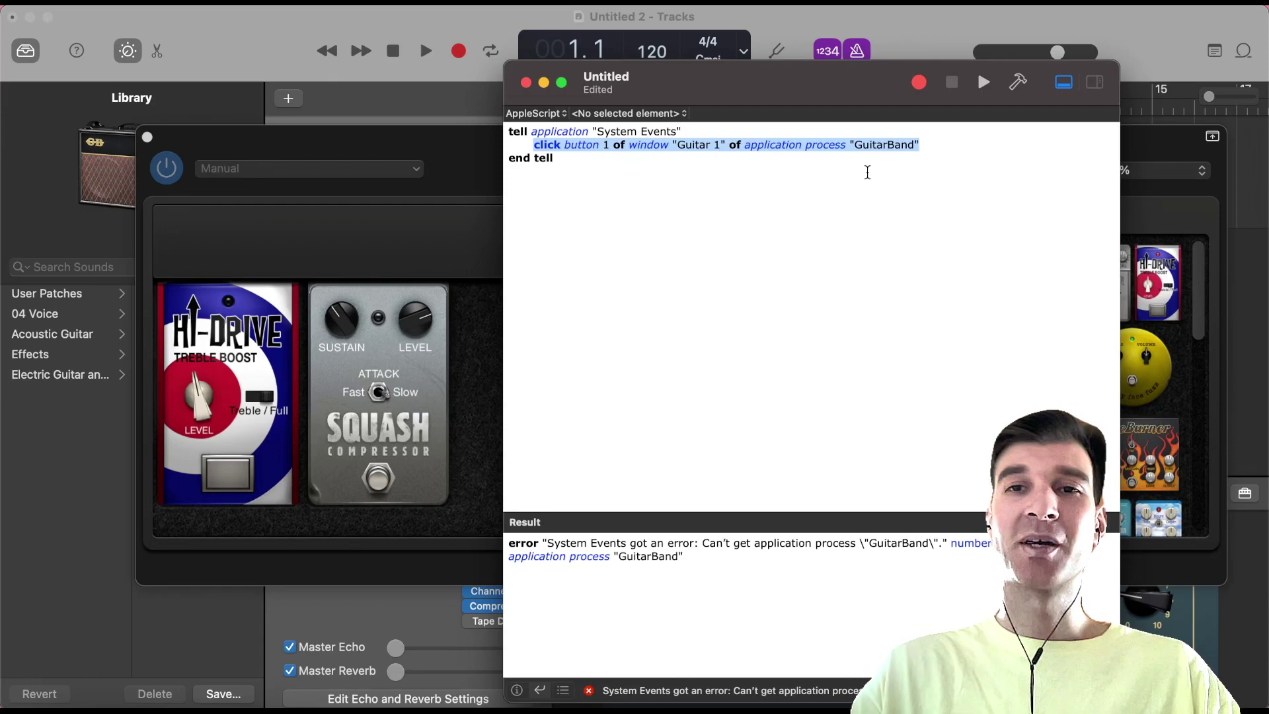
{"action": "left_click", "coordinate": [868, 145]}
{"action": "left_click", "coordinate": [887, 144]}
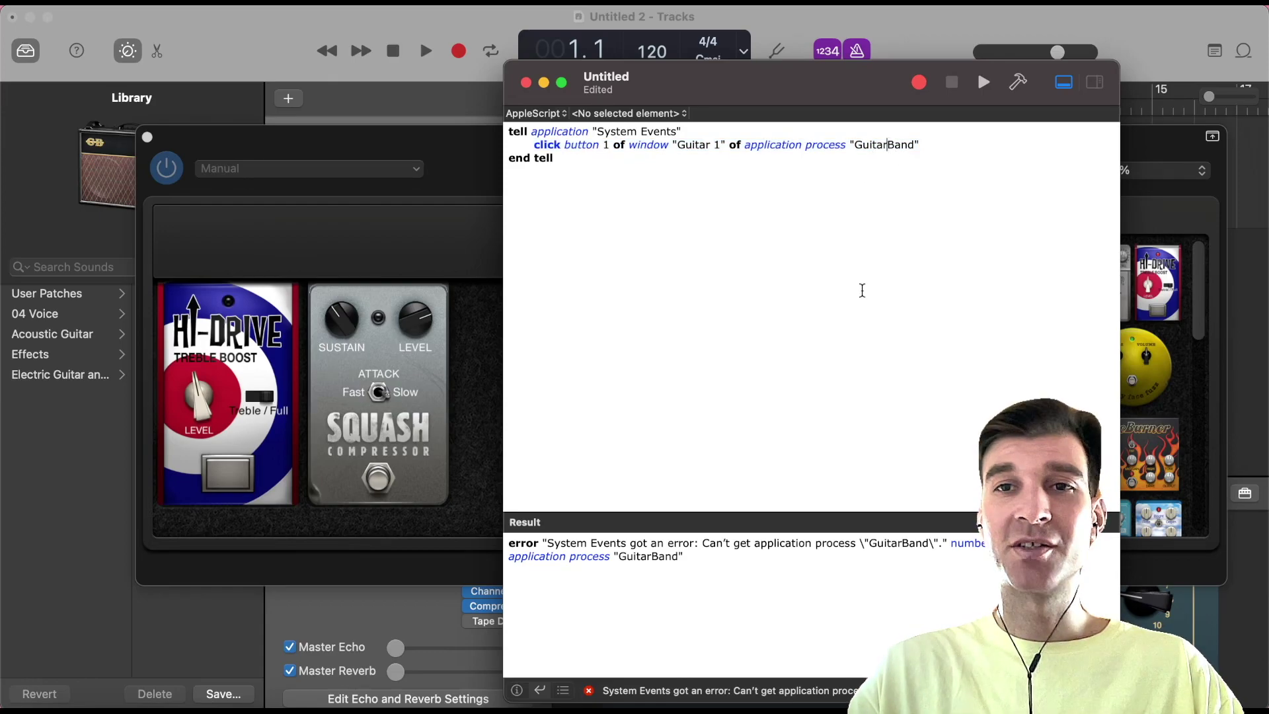
{"action": "key", "text": "BackSpace"}
{"action": "key", "text": "BackSpace"}
{"action": "key", "text": "BackSpace"}
{"action": "key", "text": "BackSpace"}
{"action": "key", "text": "BackSpace"}
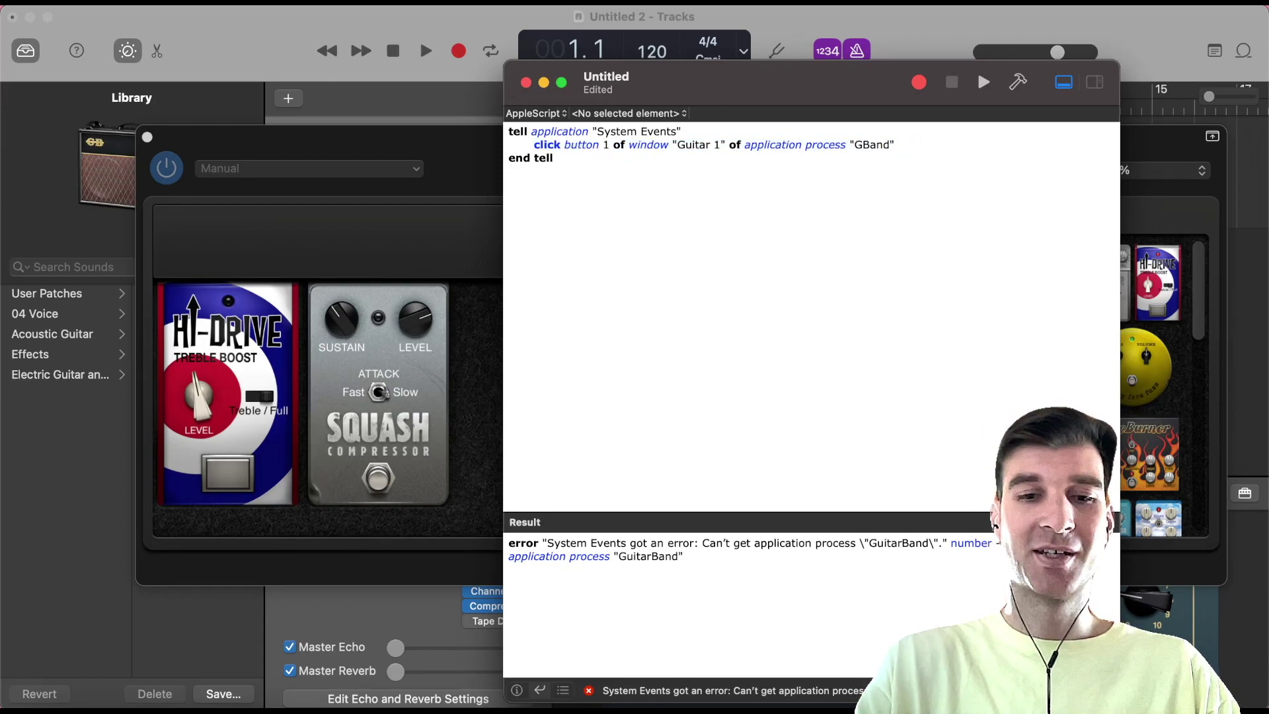
{"action": "type", "text": "arage"}
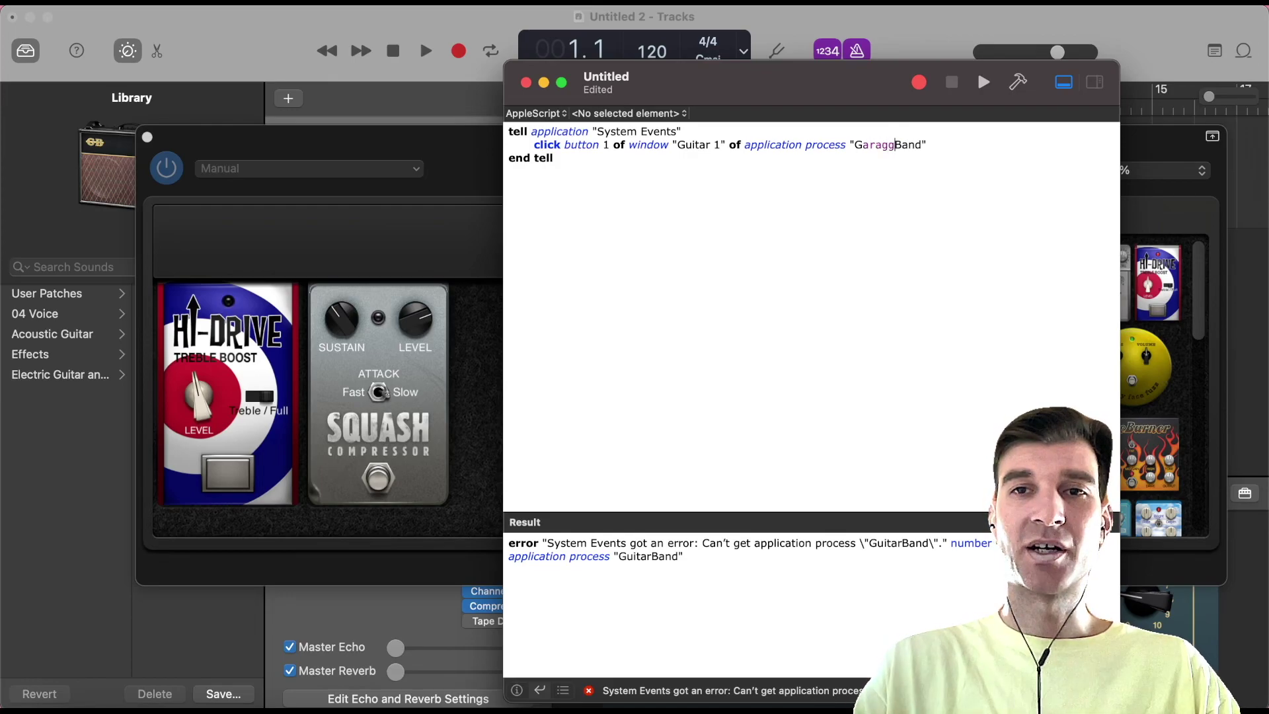
{"action": "left_click", "coordinate": [1012, 85]}
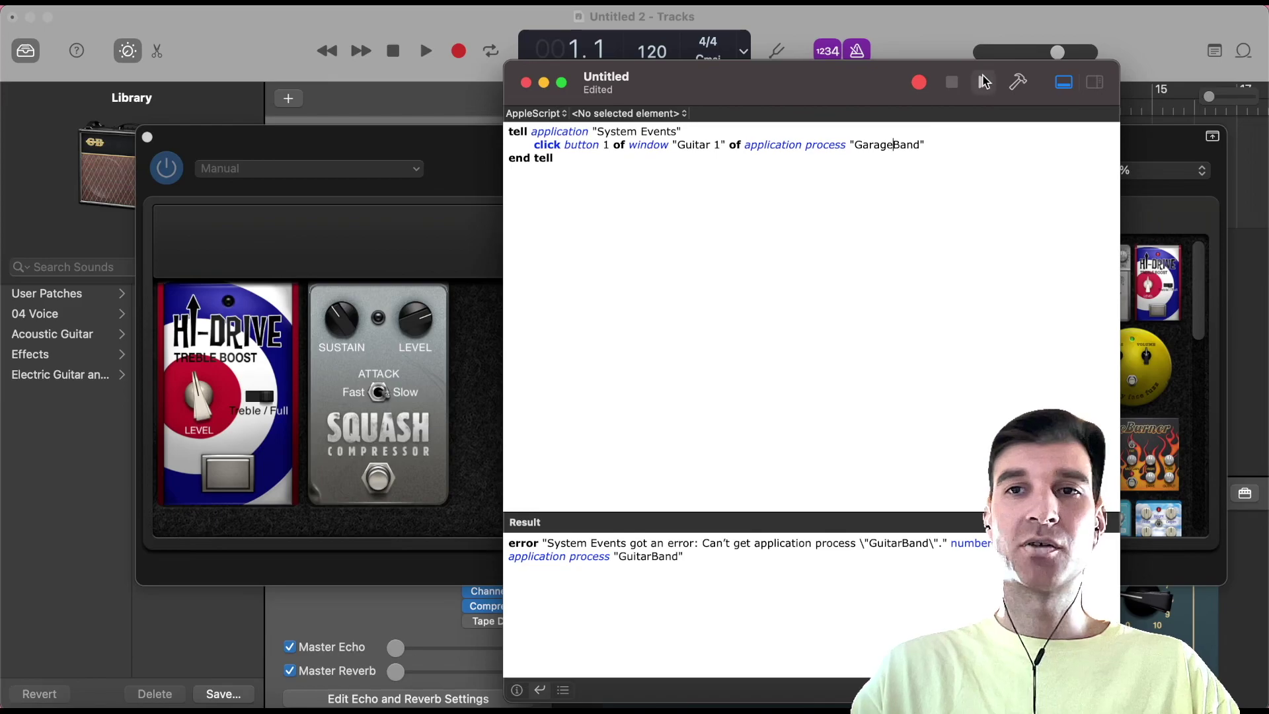
{"action": "left_click", "coordinate": [985, 83]}
{"action": "left_click", "coordinate": [340, 280]}
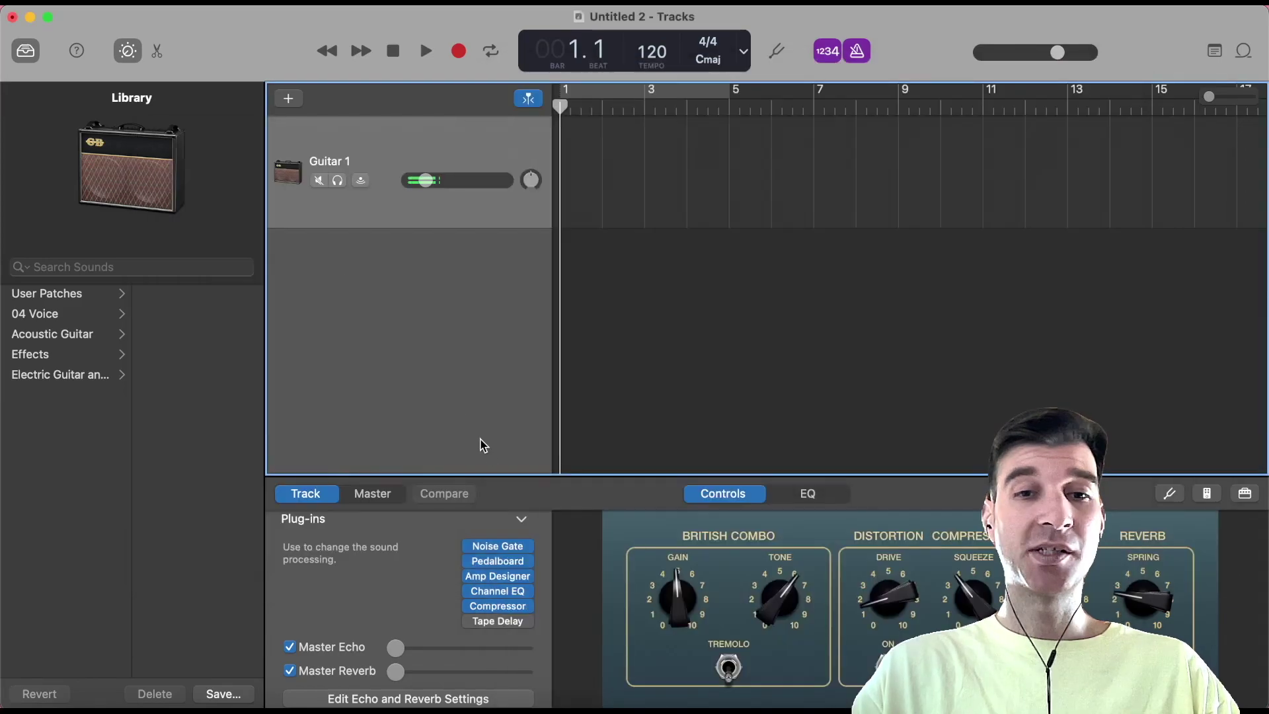
{"action": "left_click", "coordinate": [500, 563]}
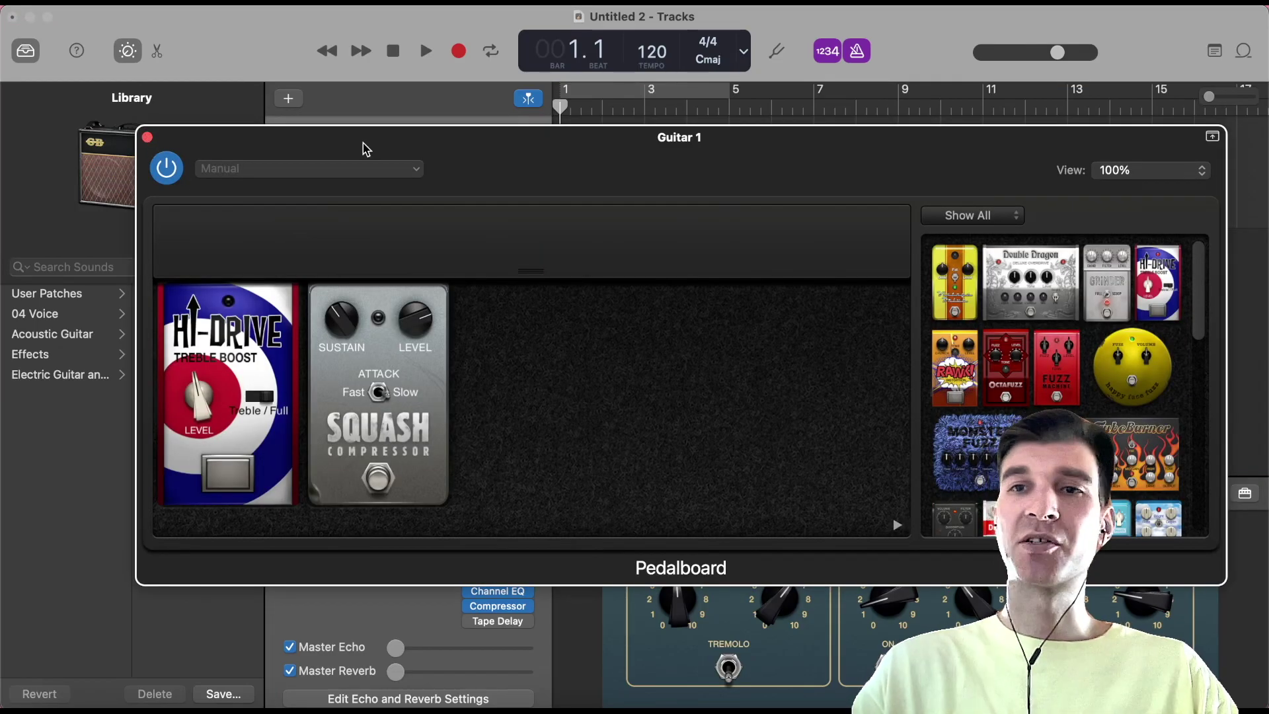
{"action": "key", "text": "super+Tab"}
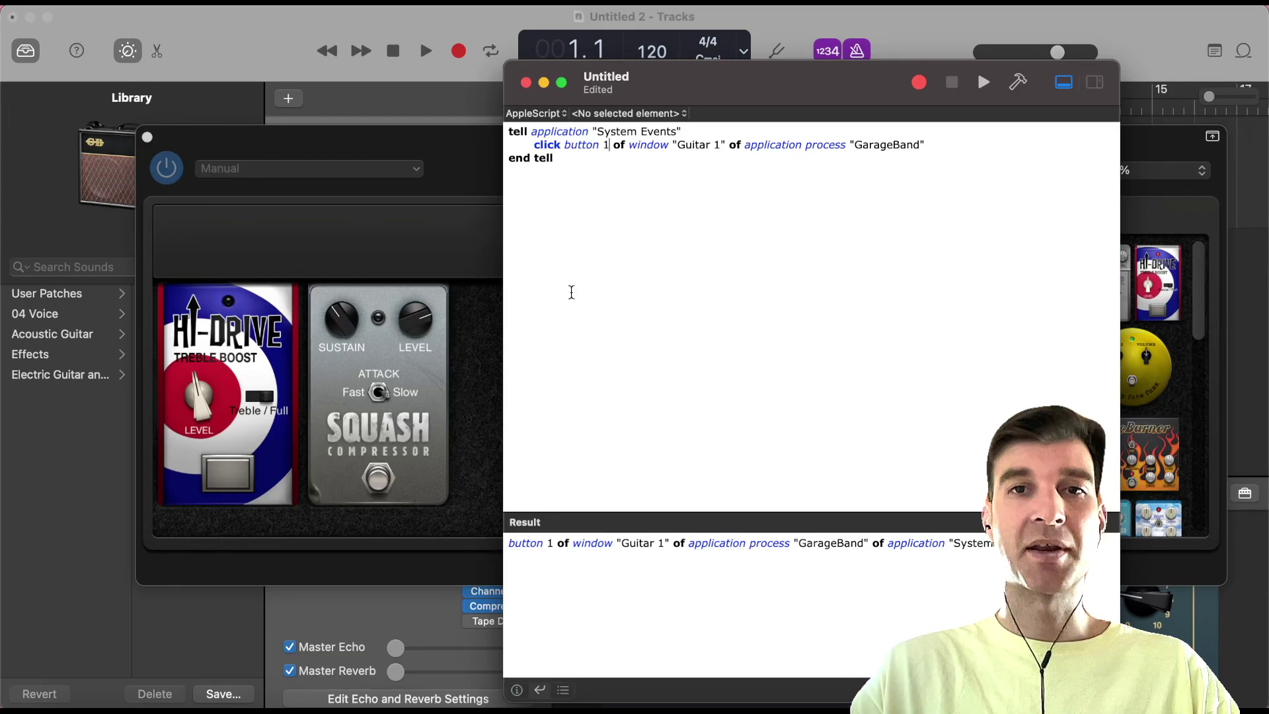
Step: Make the script click button 2 of window "Guitar 1", run it, and inspect the pedalboard
{"action": "double_click", "coordinate": [606, 145]}
{"action": "type", "text": "2"}
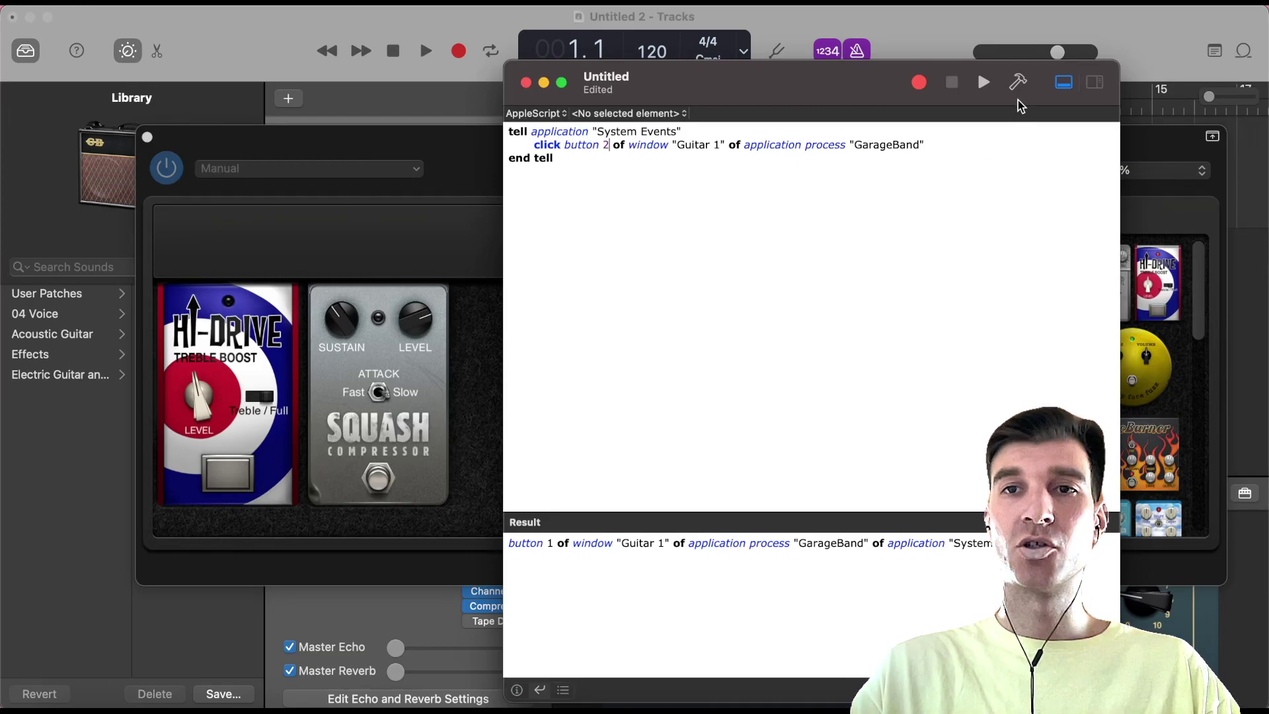
{"action": "left_click", "coordinate": [984, 82]}
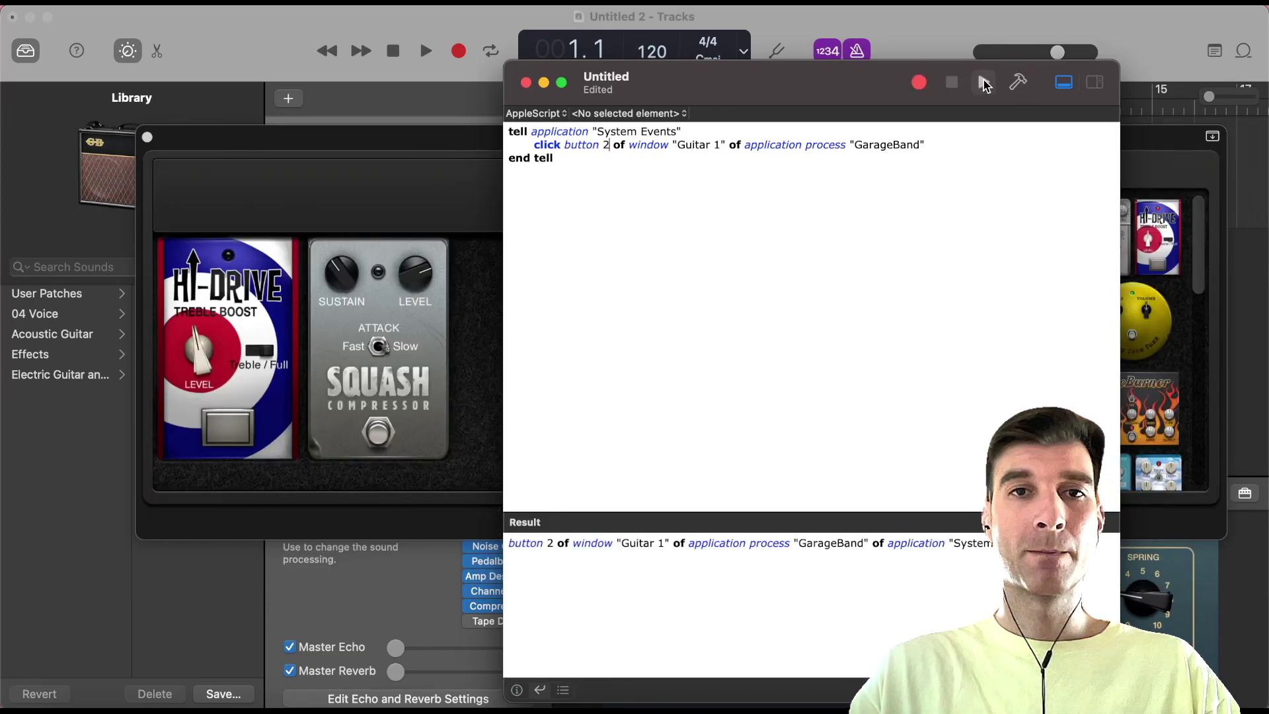
{"action": "left_click", "coordinate": [1180, 135]}
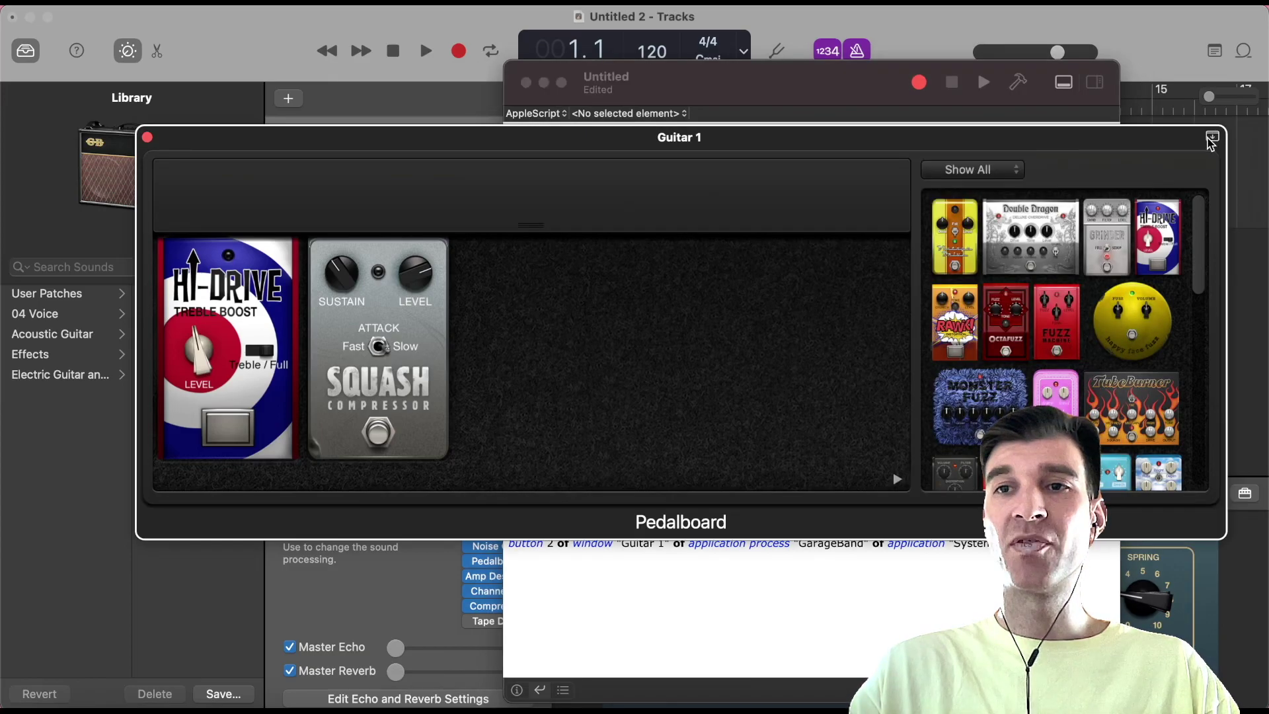
{"action": "left_click", "coordinate": [1215, 138]}
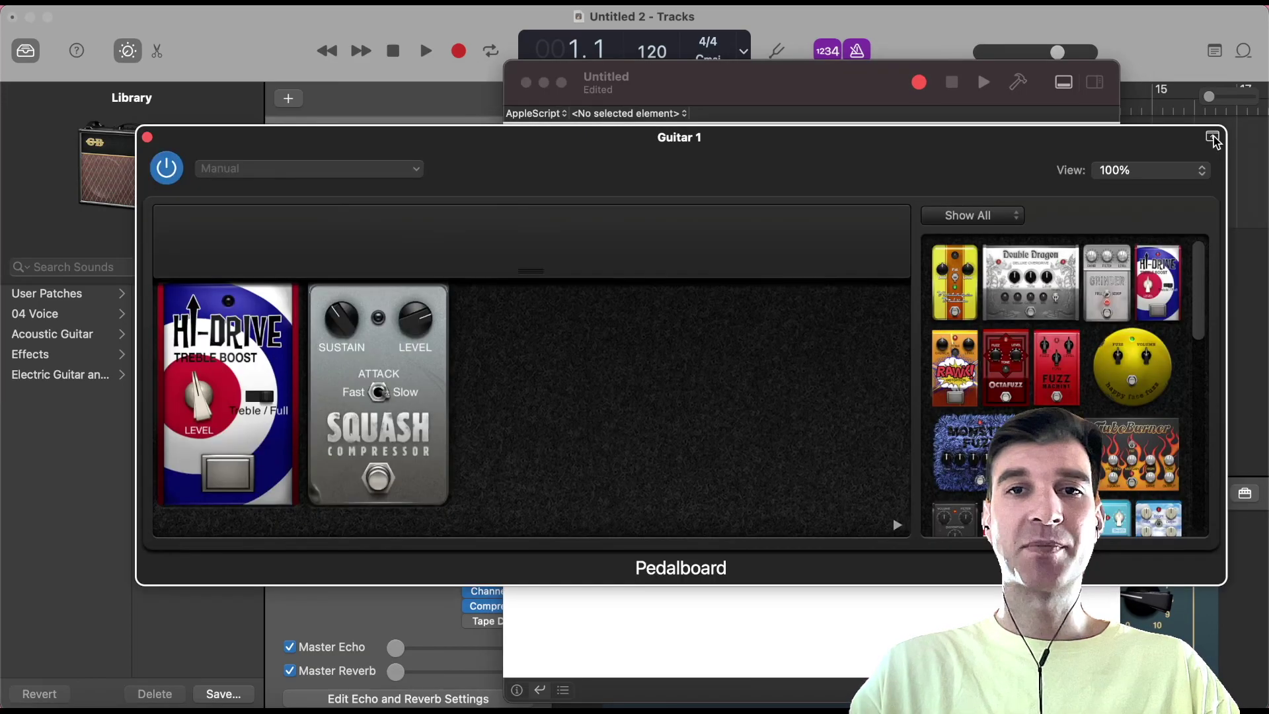
{"action": "left_click", "coordinate": [1214, 138]}
{"action": "left_click", "coordinate": [1214, 138]}
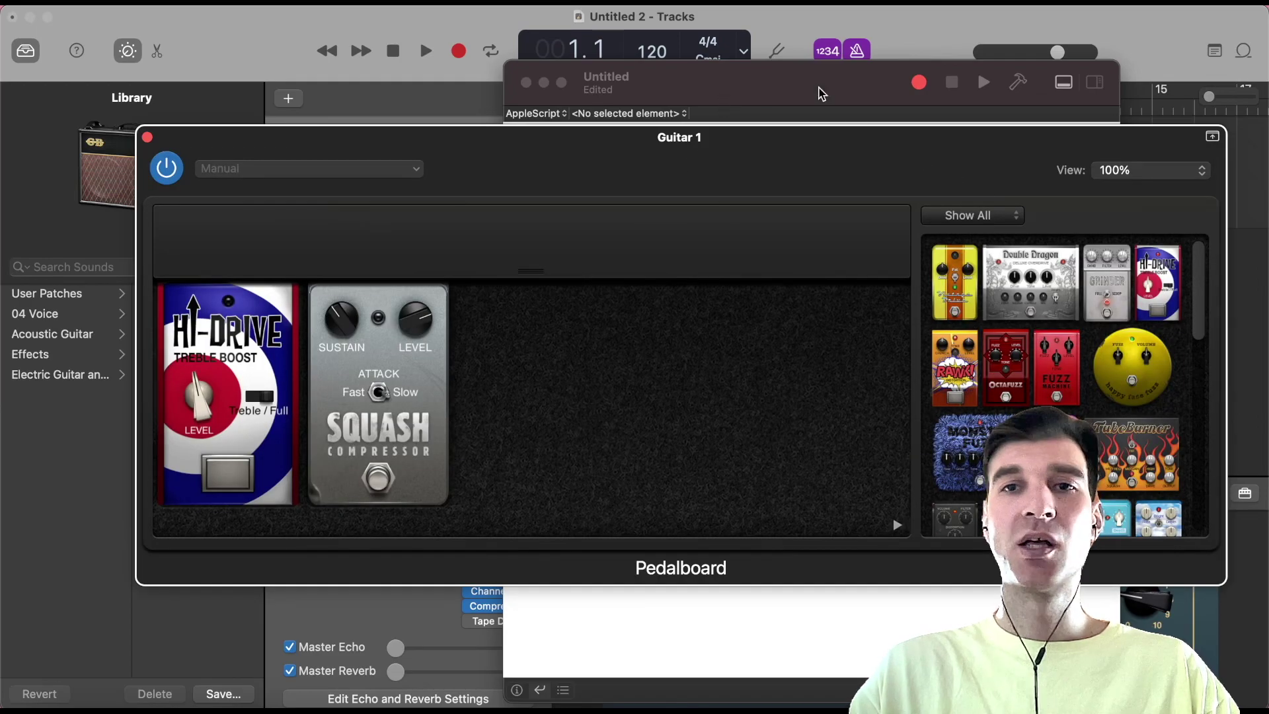
Step: Rerun the click script several times, checking the Guitar 1 pedalboard for a toggled pedal
{"action": "left_click", "coordinate": [817, 93]}
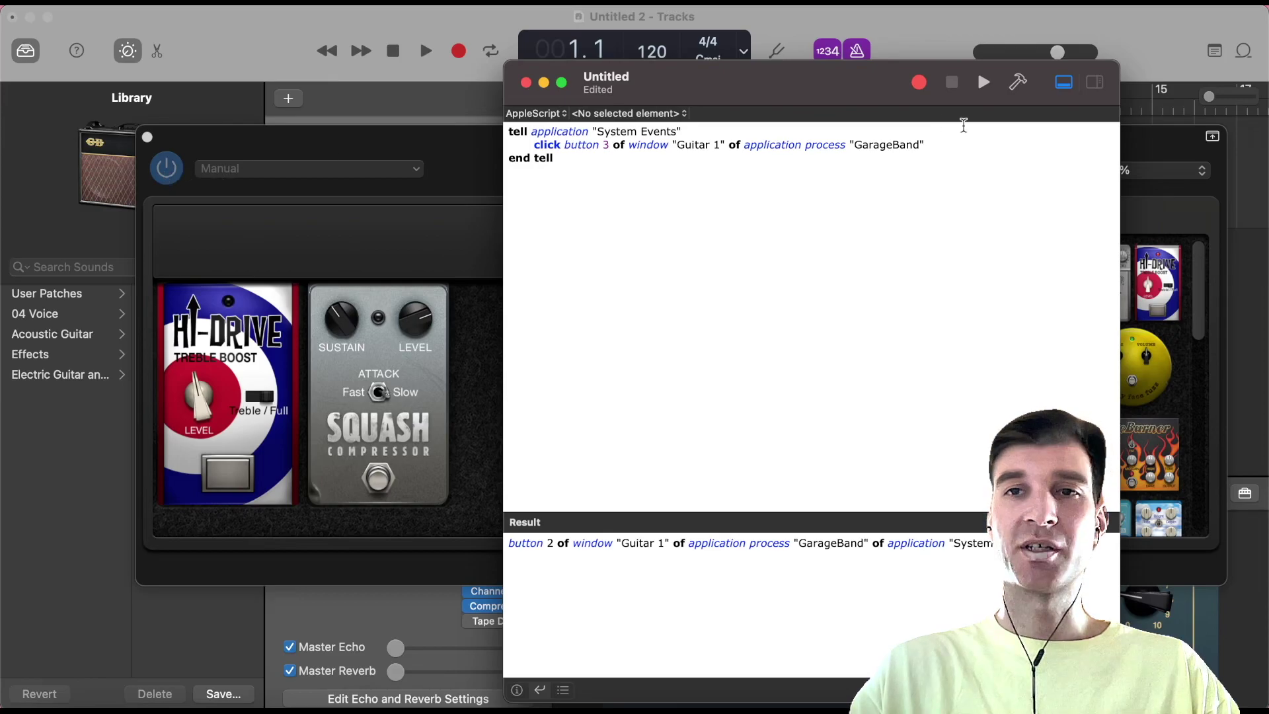
{"action": "left_click", "coordinate": [984, 82]}
{"action": "left_click", "coordinate": [984, 82]}
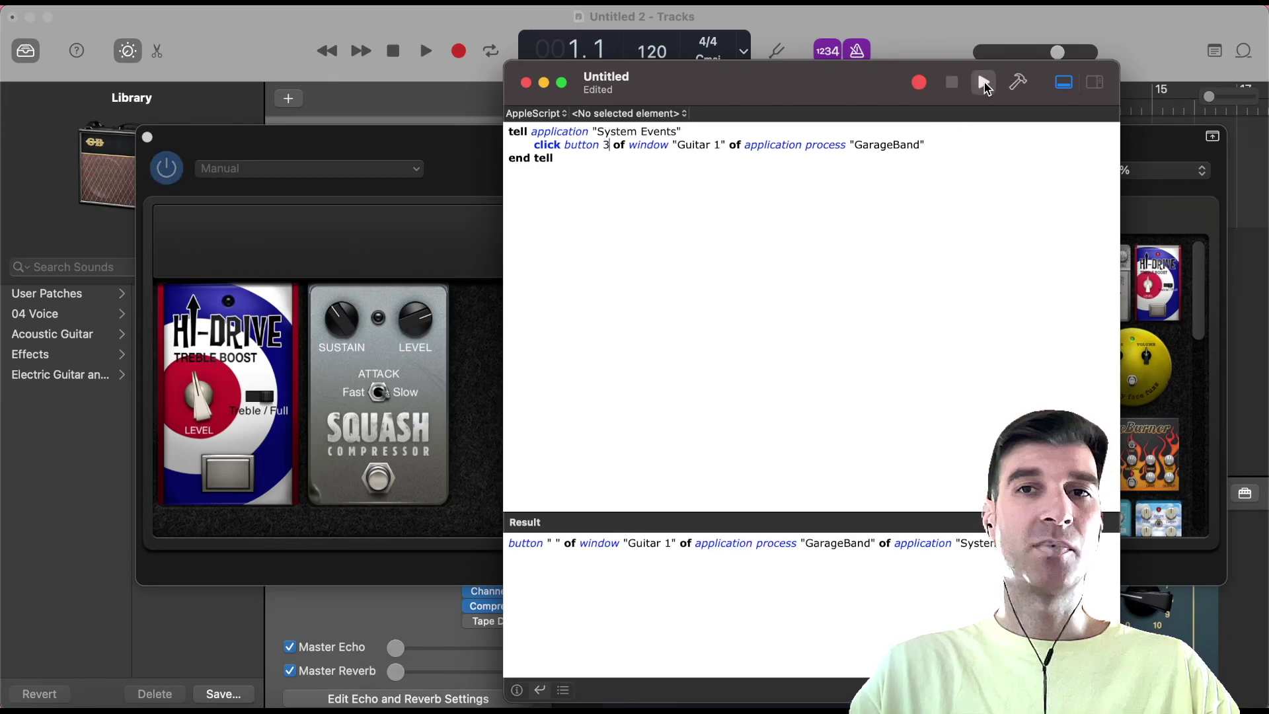
{"action": "left_click", "coordinate": [984, 82]}
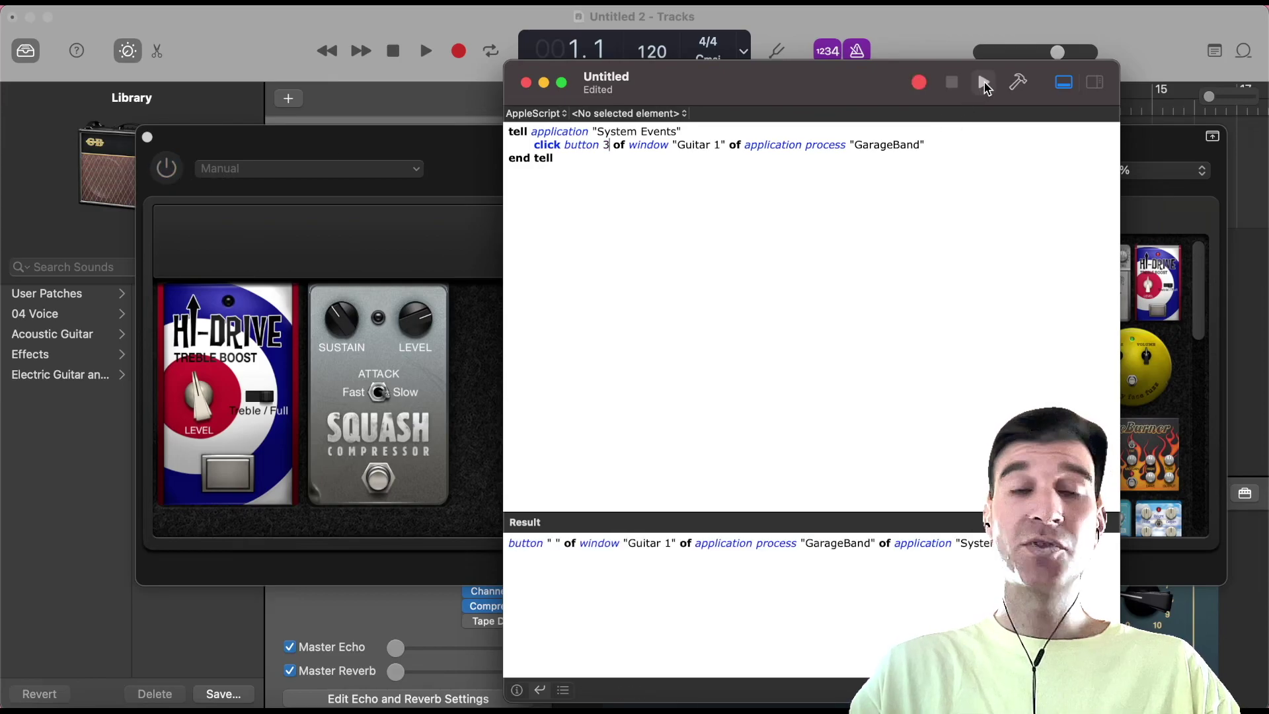
{"action": "left_click", "coordinate": [454, 159]}
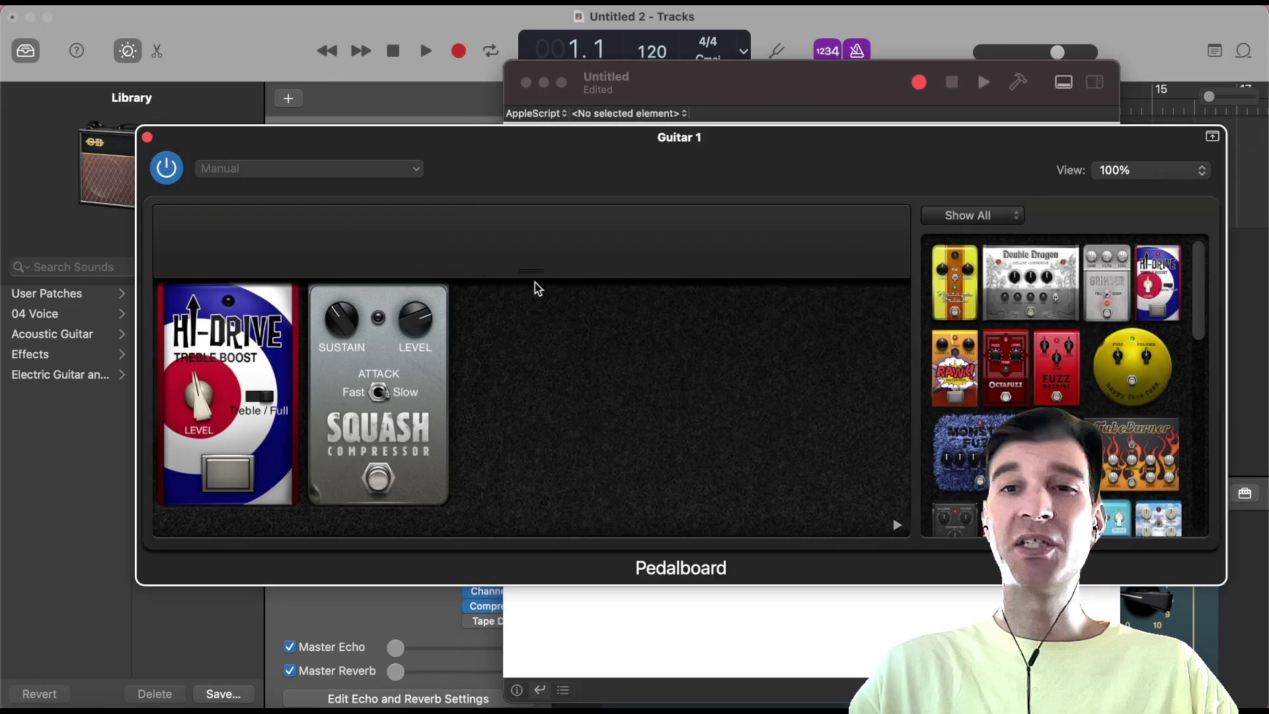
{"action": "key", "text": "super+Tab"}
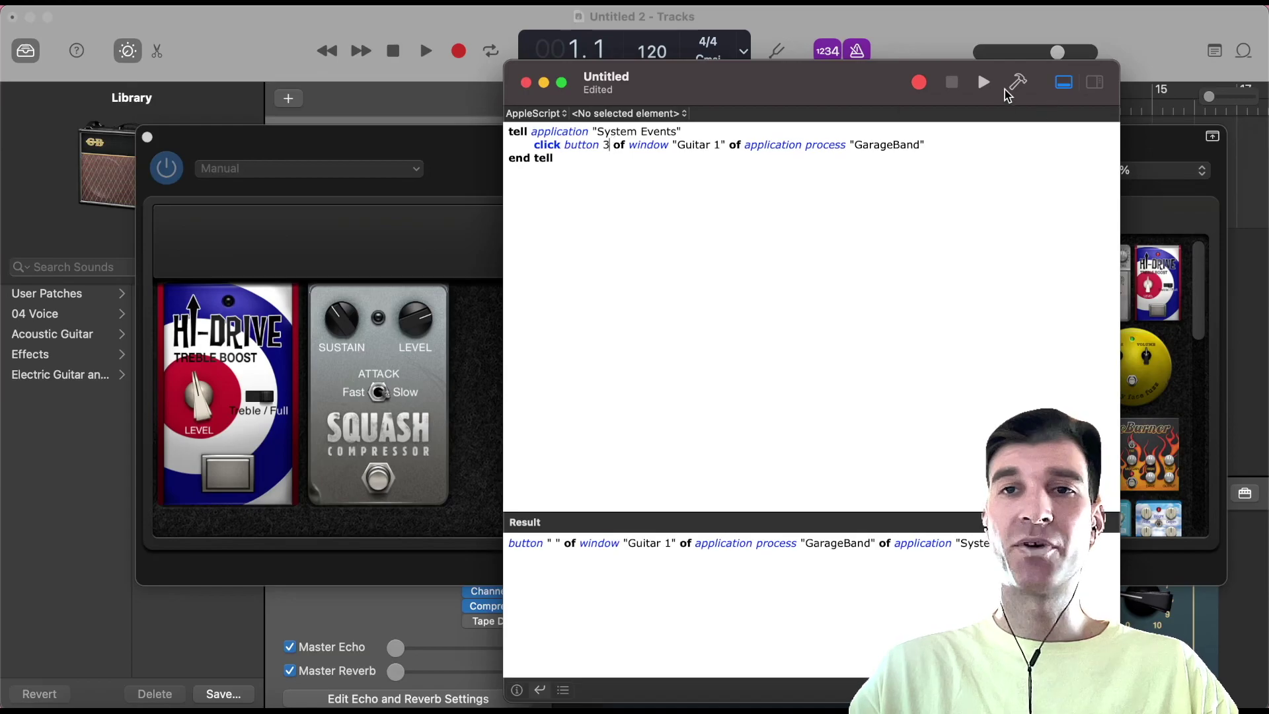
{"action": "left_click", "coordinate": [984, 82]}
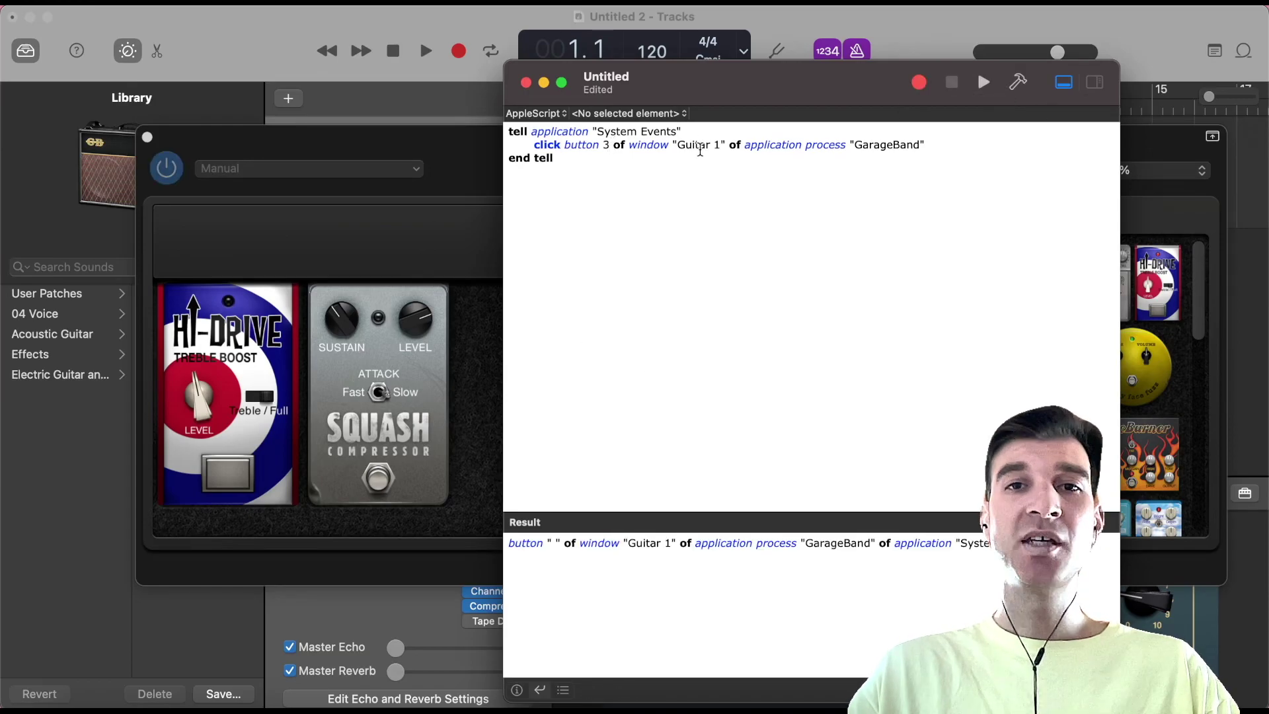
{"action": "left_click", "coordinate": [430, 170]}
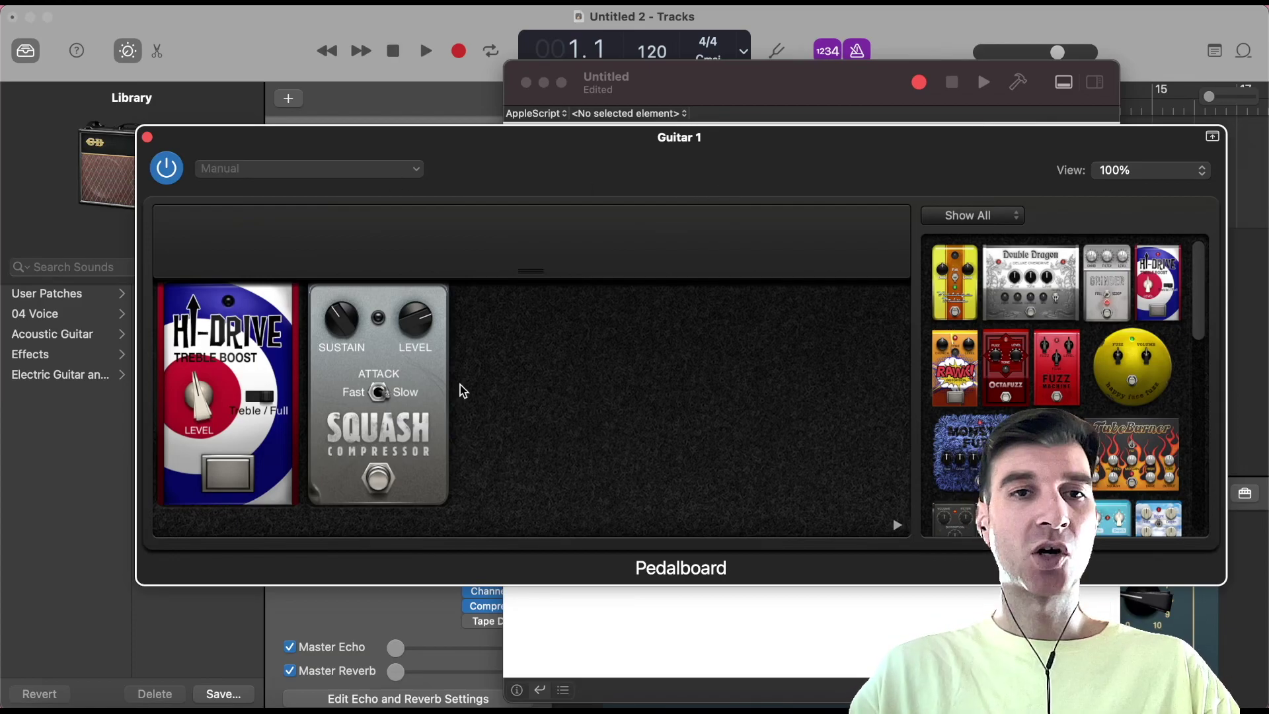
{"action": "key", "text": "super+Tab"}
{"action": "key", "text": "super+Tab"}
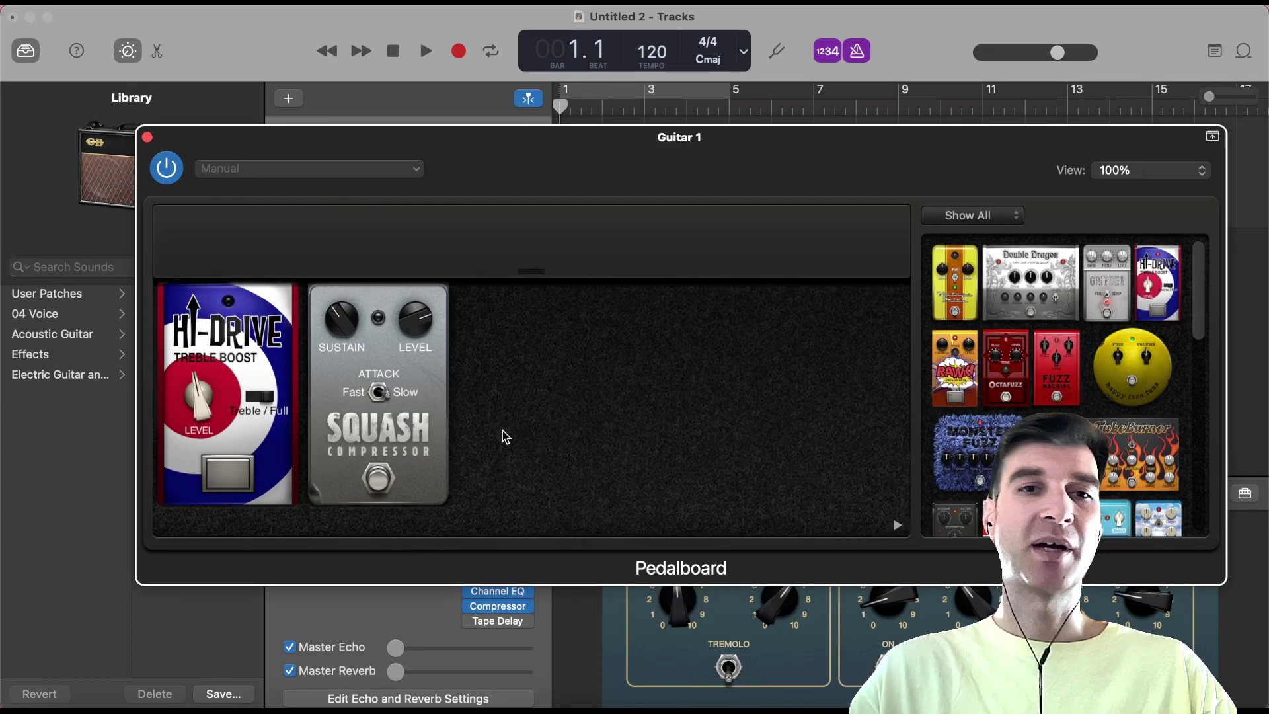
{"action": "key", "text": "super+Tab"}
Step: Change the script to click button 4 and run it
{"action": "key", "text": "BackSpace"}
{"action": "type", "text": "4"}
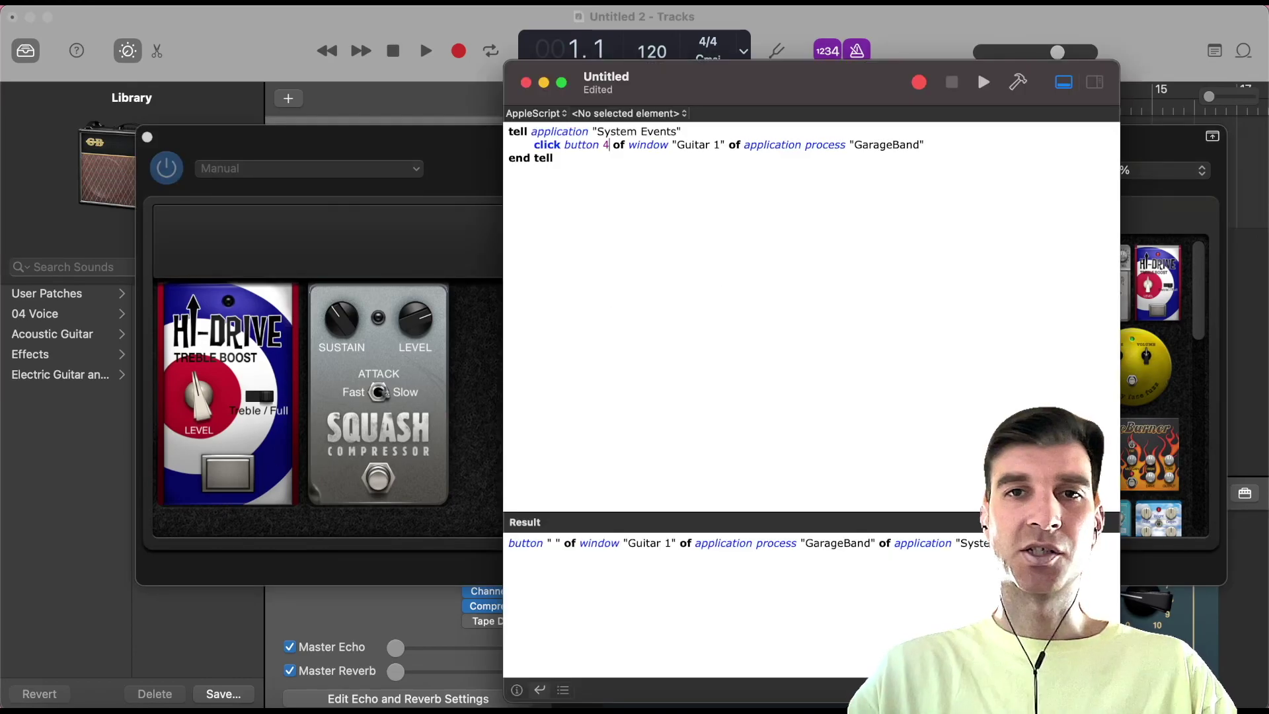
{"action": "left_click", "coordinate": [983, 82]}
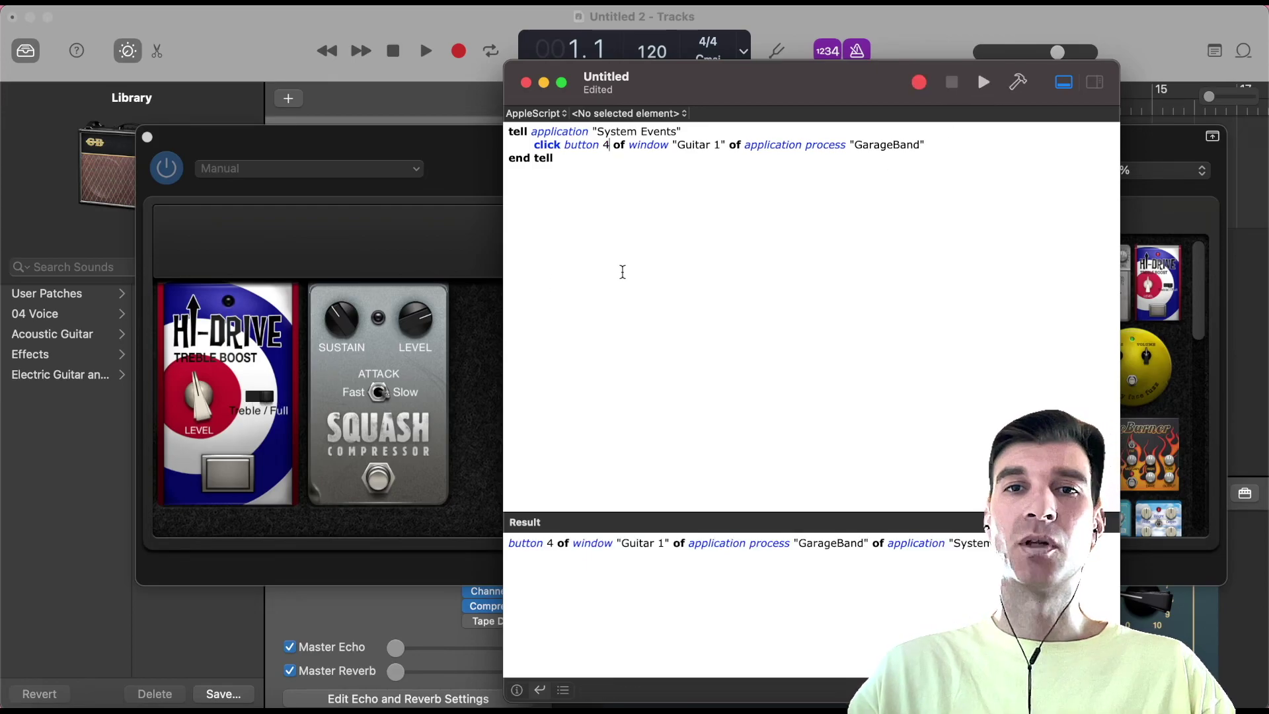
Step: Switch to button 5 and run twice to toggle Hi-Drive on and off, then view the pedalboard
{"action": "key", "text": "BackSpace"}
{"action": "type", "text": "5"}
{"action": "left_click", "coordinate": [985, 82]}
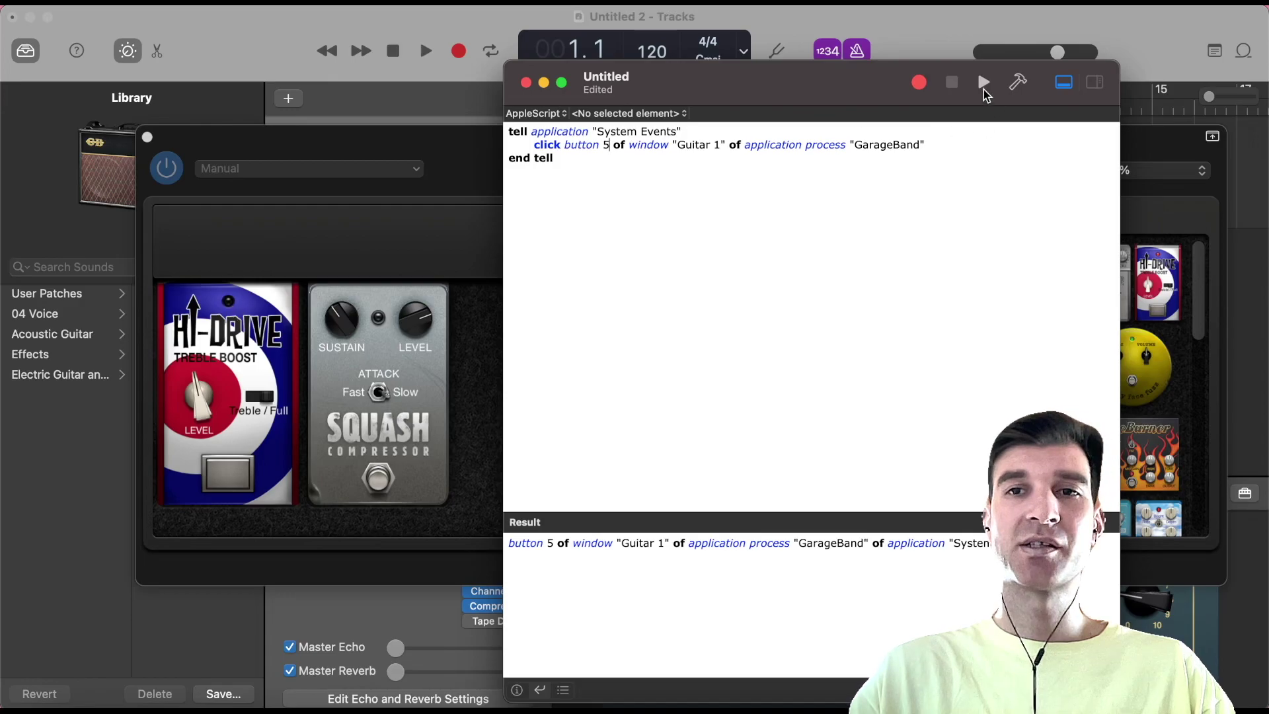
{"action": "left_click", "coordinate": [982, 83]}
{"action": "left_click", "coordinate": [982, 84]}
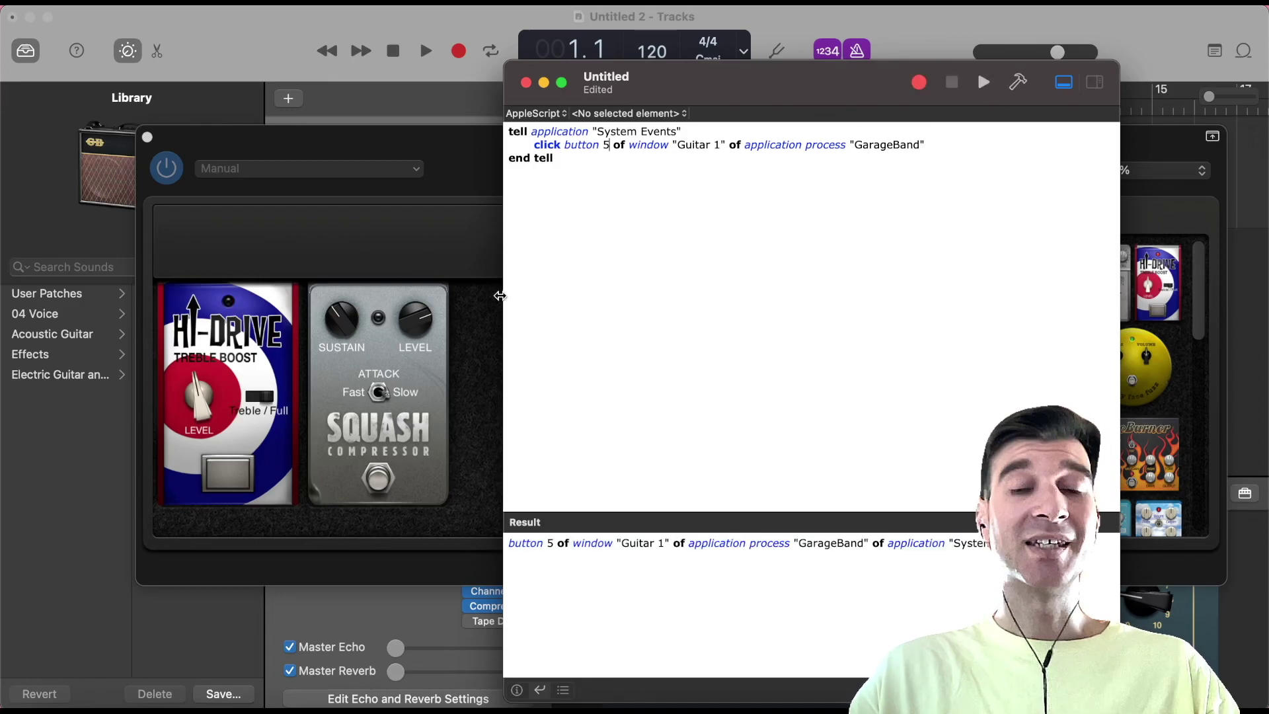
{"action": "left_click", "coordinate": [473, 350]}
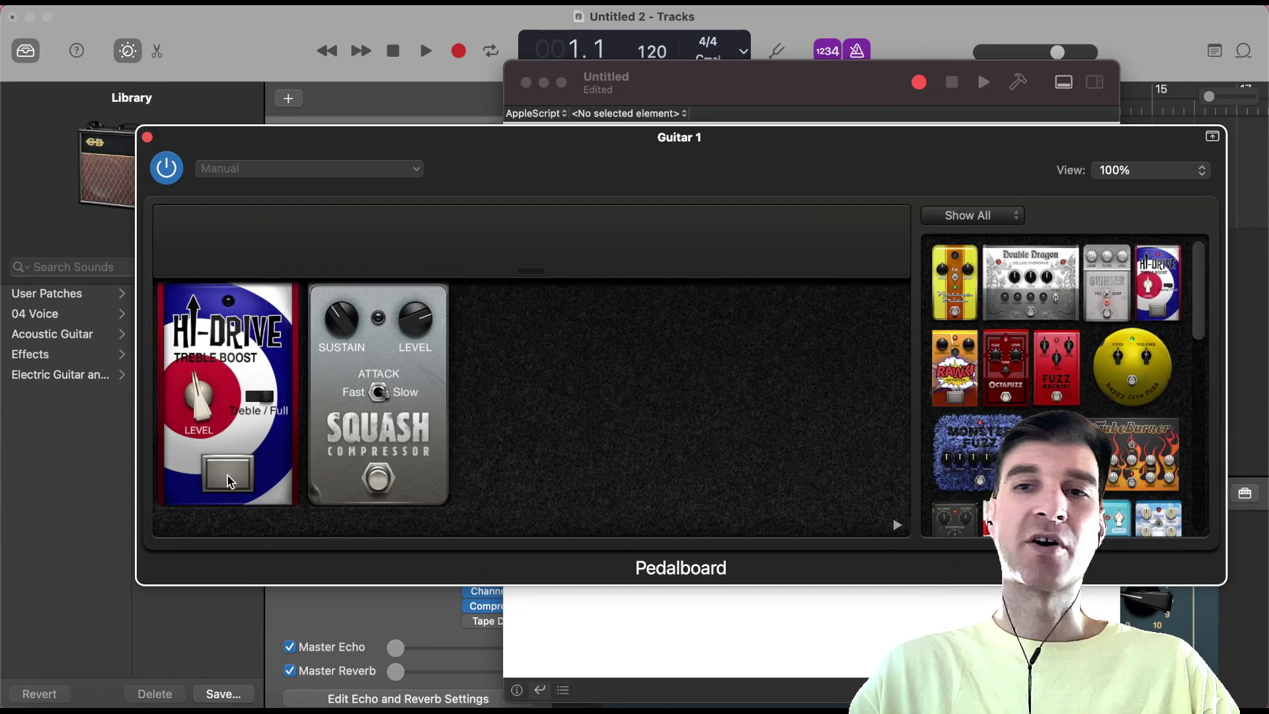
{"action": "scroll", "coordinate": [1087, 423], "scroll_direction": "down", "scroll_amount": 3}
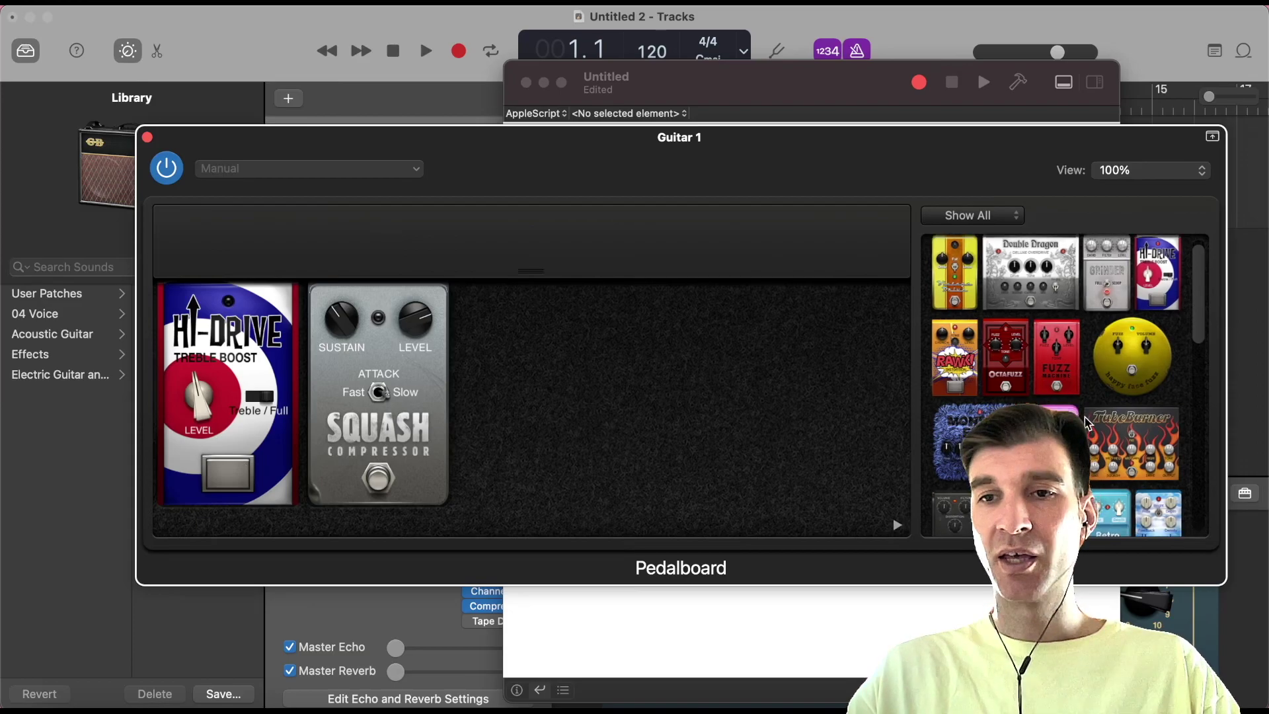
{"action": "scroll", "coordinate": [1087, 423], "scroll_direction": "down", "scroll_amount": 5}
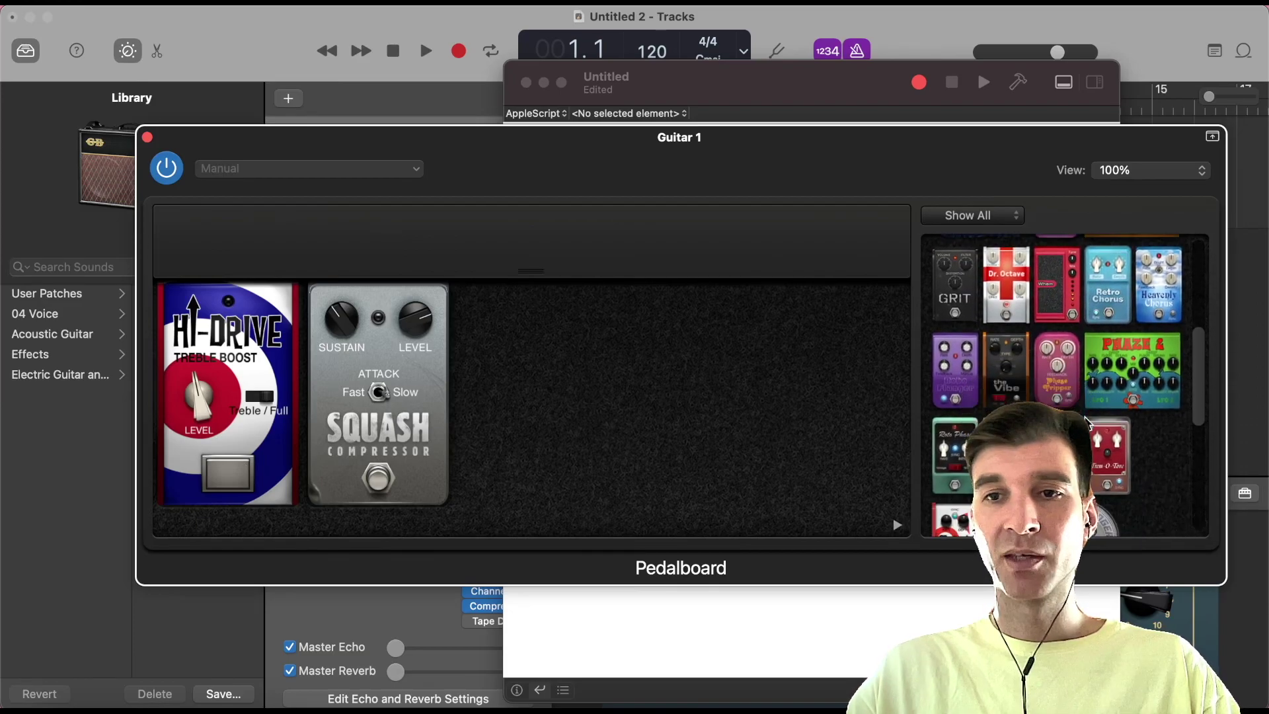
Step: Put Total Tremolo at the board's left end and run the script to see which footswitch button 5 toggles
{"action": "scroll", "coordinate": [1089, 422], "scroll_direction": "down", "scroll_amount": 1}
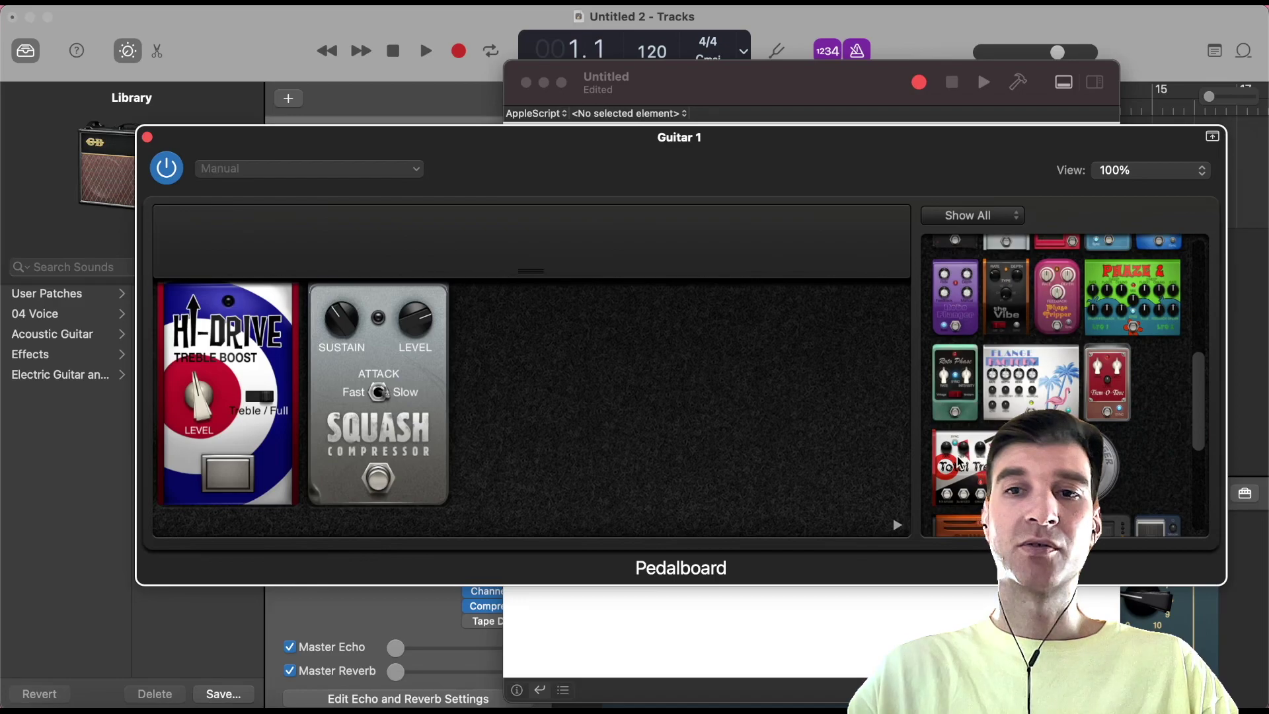
{"action": "left_click_drag", "start_coordinate": [960, 461], "coordinate": [153, 368]}
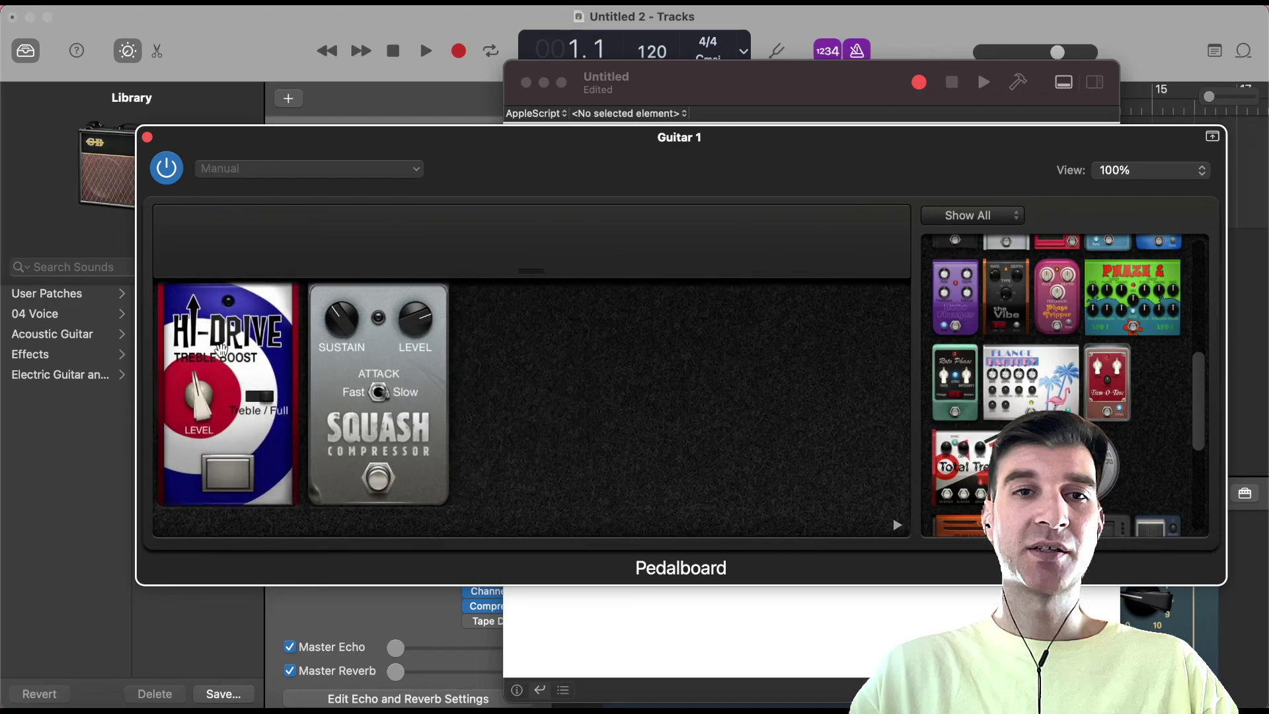
{"action": "left_click_drag", "start_coordinate": [960, 461], "coordinate": [248, 384]}
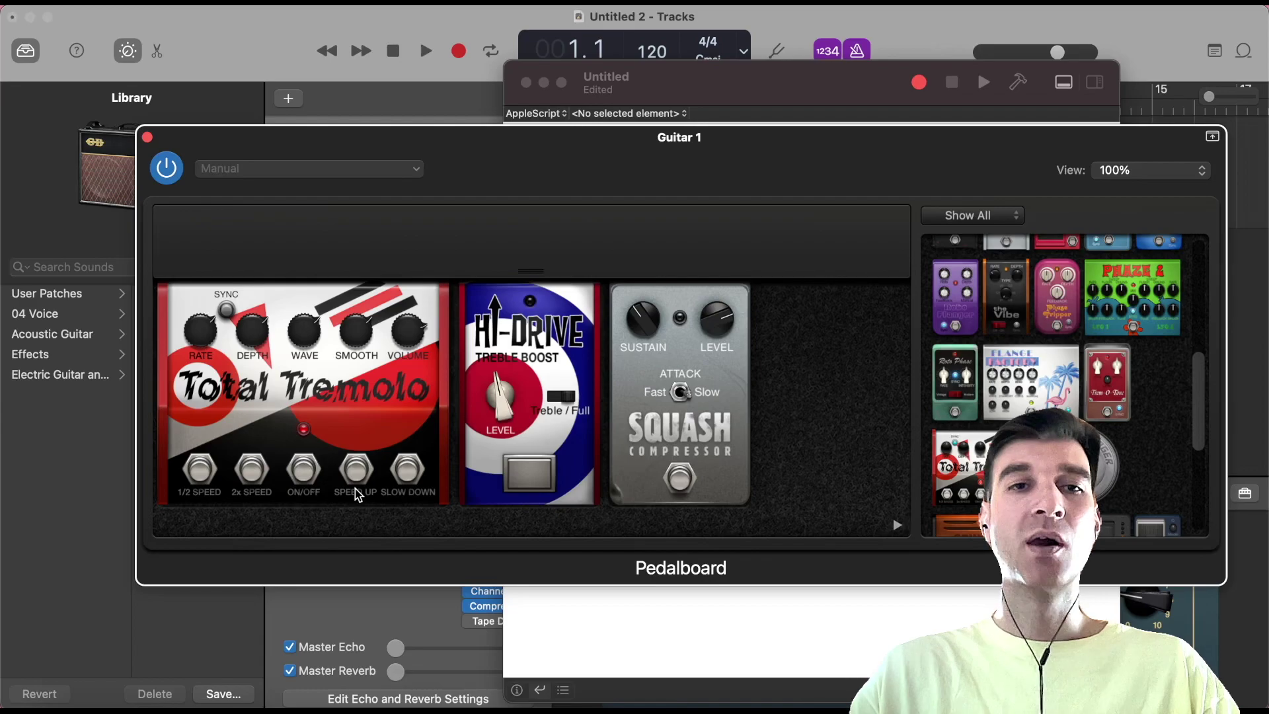
{"action": "key", "text": "super+Tab"}
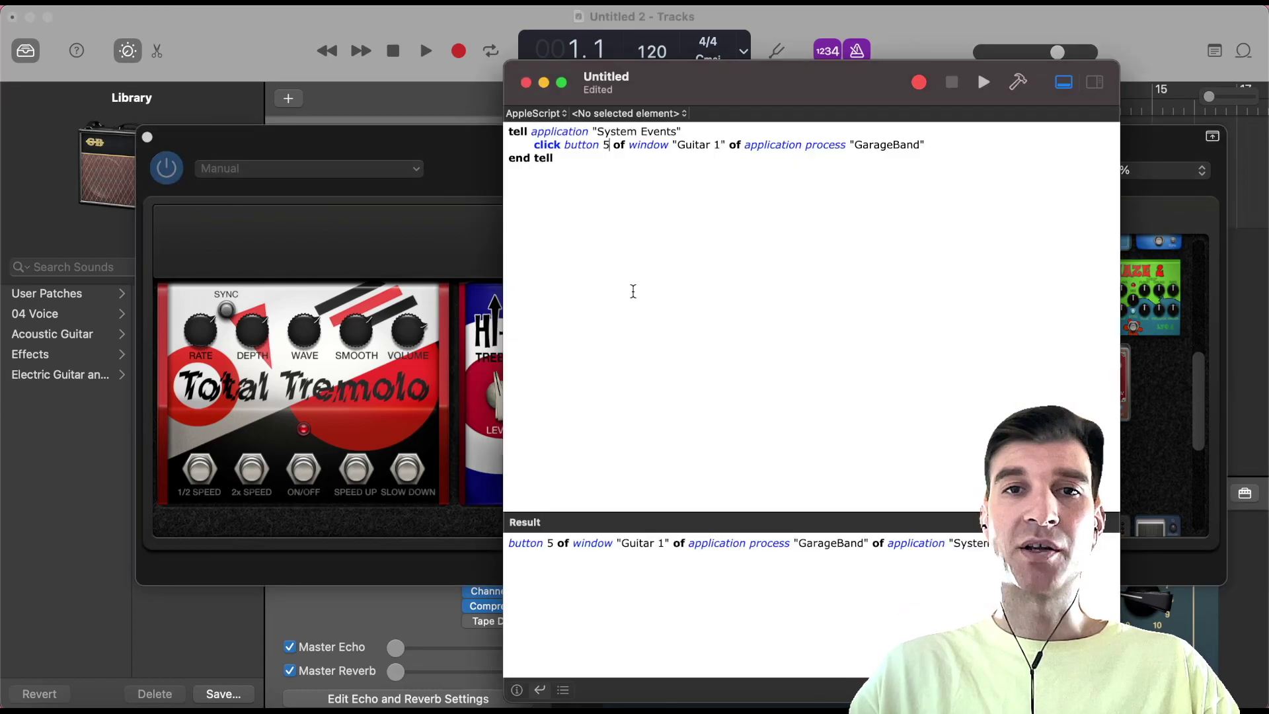
{"action": "left_click", "coordinate": [985, 82]}
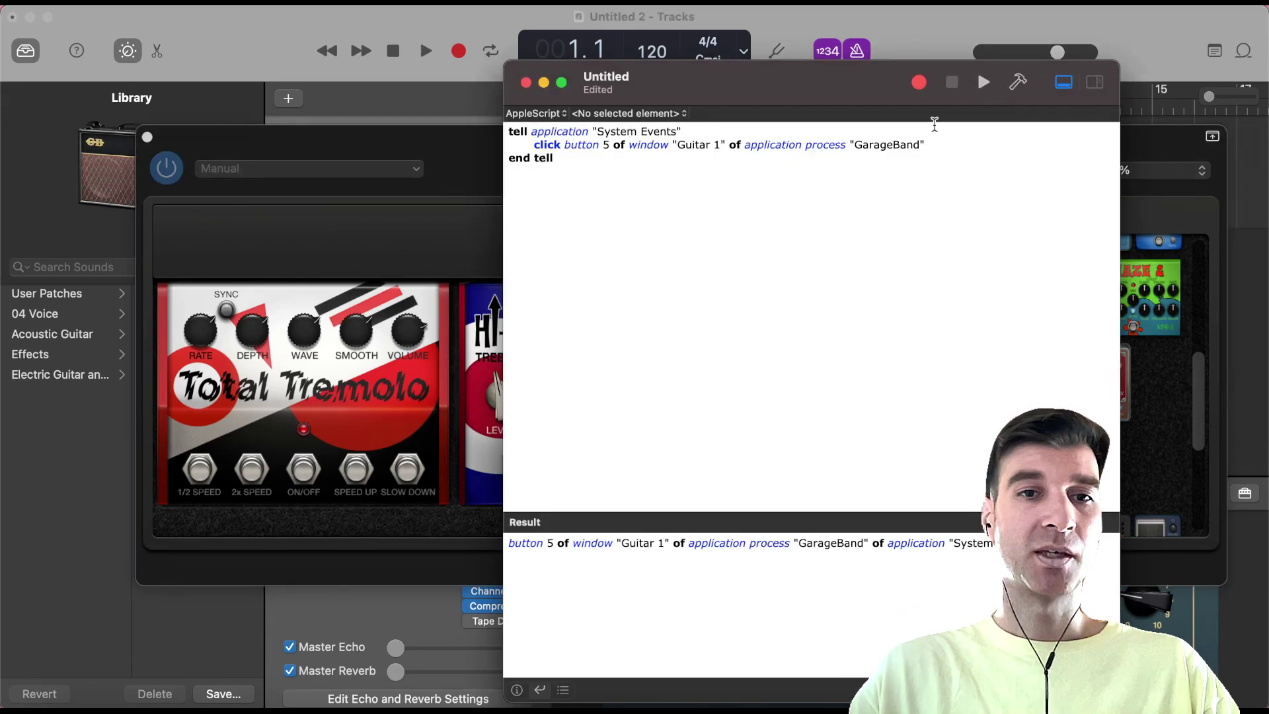
{"action": "left_click", "coordinate": [983, 82]}
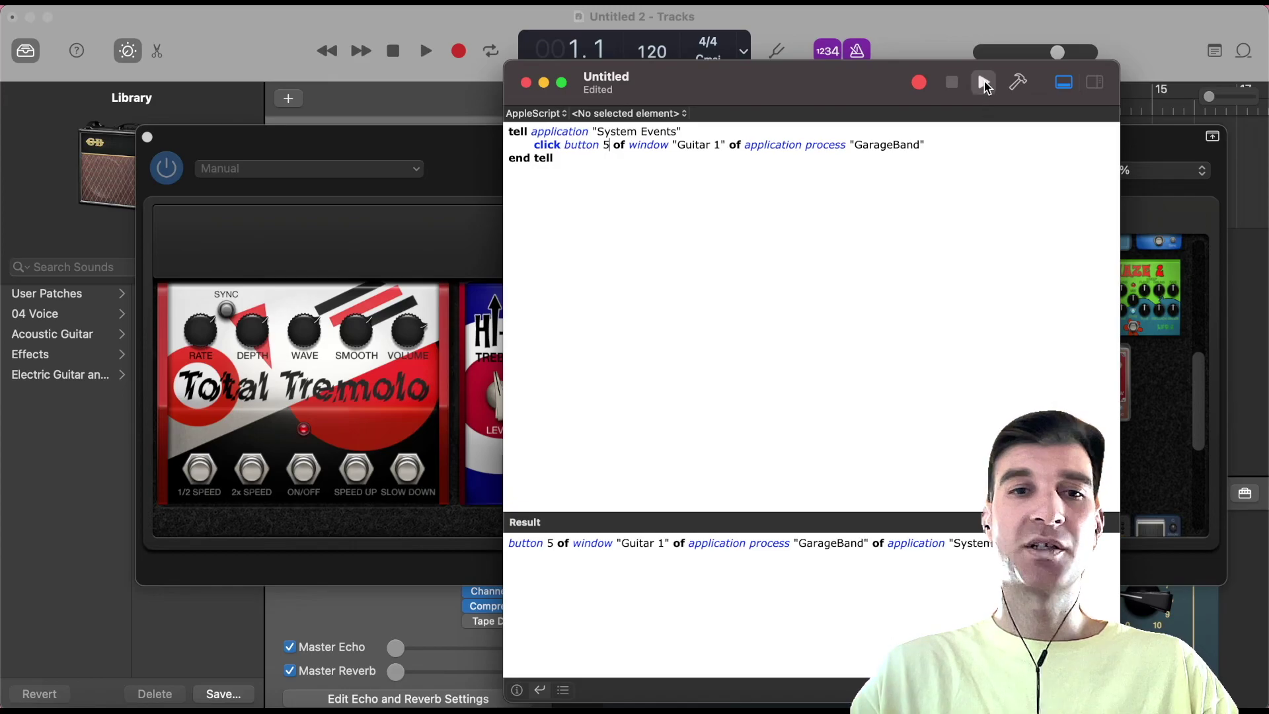
{"action": "left_click", "coordinate": [983, 82]}
Step: Drag the Total Tremolo pedal back off the Guitar 1 pedalboard
{"action": "left_click", "coordinate": [280, 364]}
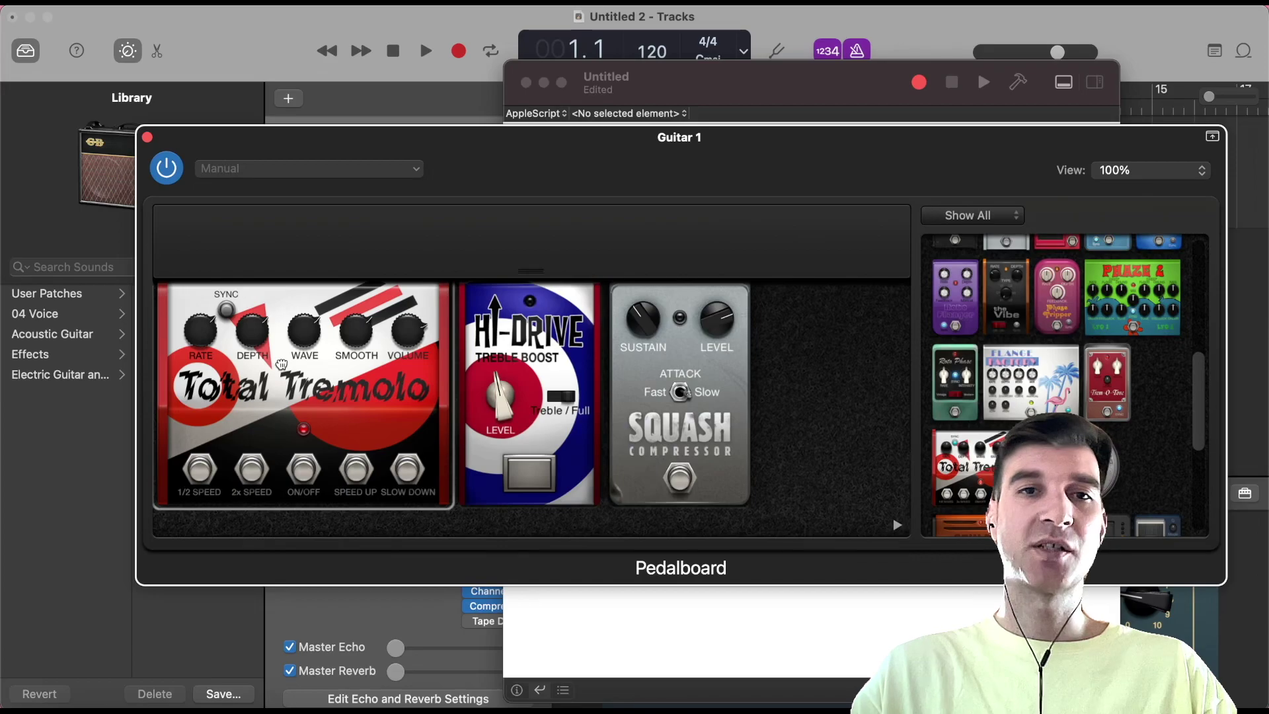
{"action": "left_click_drag", "start_coordinate": [281, 364], "coordinate": [284, 264]}
{"action": "key", "text": "super+Tab"}
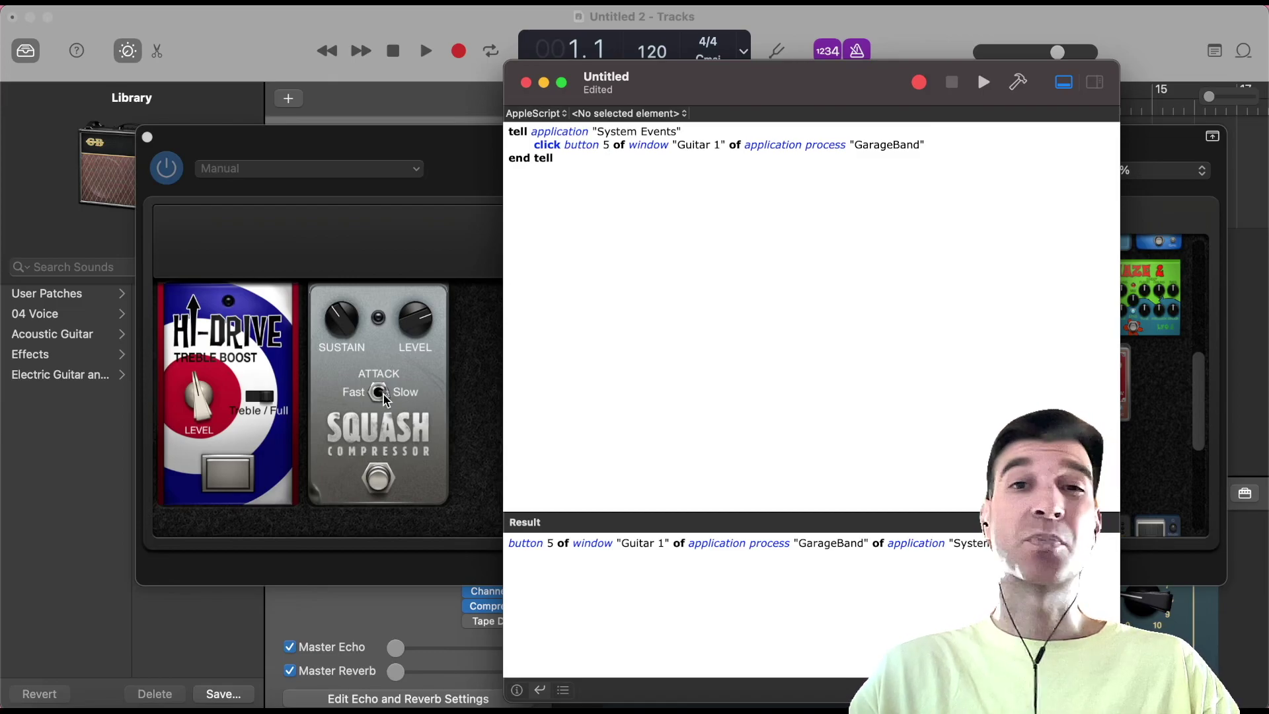
Step: Change 'click button 5' to button 7 and run it repeatedly, toggling the Squash compressor on, off and on
{"action": "key", "text": "BackSpace"}
{"action": "type", "text": "7"}
{"action": "left_click", "coordinate": [984, 82]}
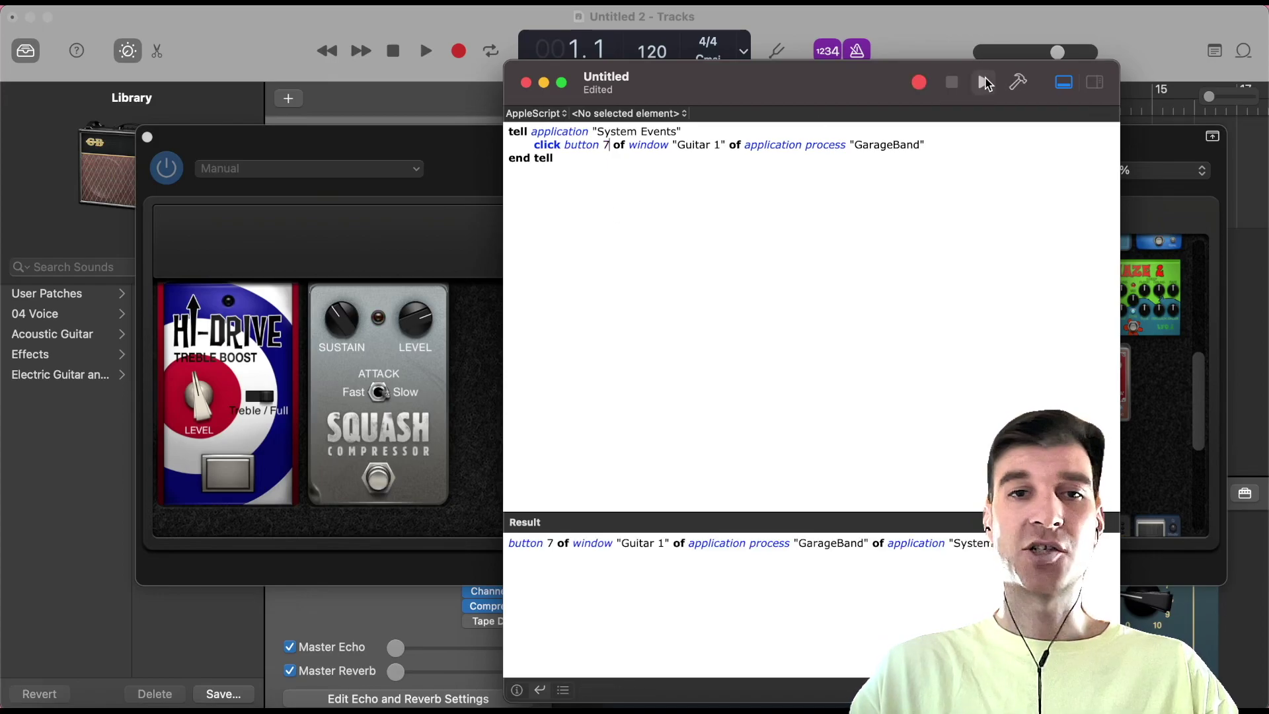
{"action": "left_click", "coordinate": [984, 81]}
{"action": "left_click", "coordinate": [984, 82]}
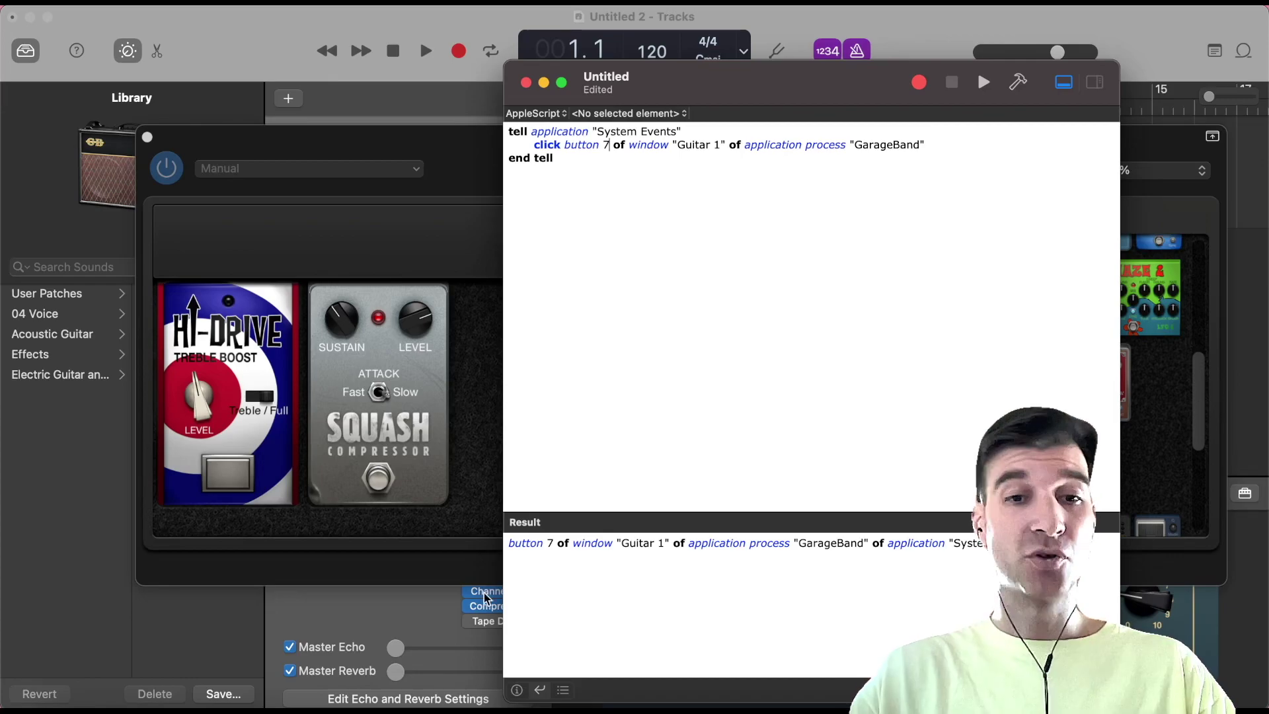
Step: Drag the AppleScript Trigger tool into the pipe below AList and open its sample script for editing
{"action": "left_click", "coordinate": [413, 702]}
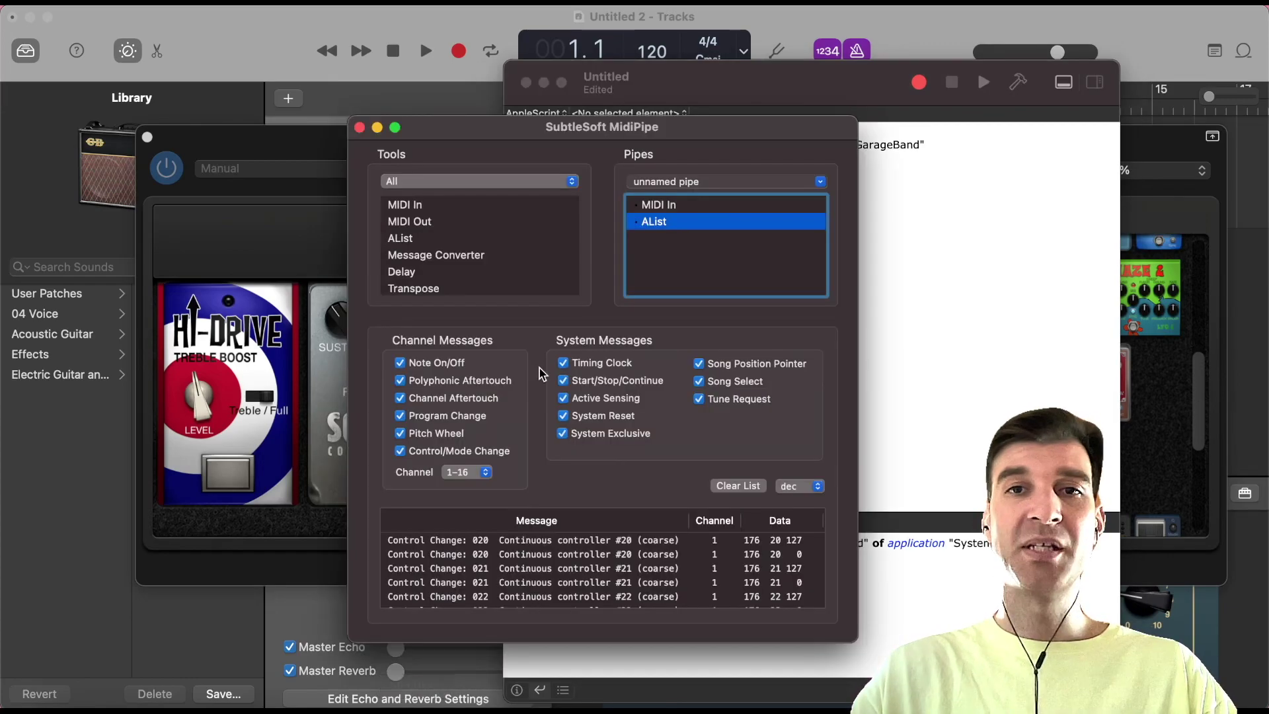
{"action": "left_click_drag", "start_coordinate": [587, 127], "coordinate": [382, 94]}
{"action": "scroll", "coordinate": [287, 212], "scroll_direction": "down", "scroll_amount": 2}
{"action": "scroll", "coordinate": [287, 213], "scroll_direction": "down", "scroll_amount": 10}
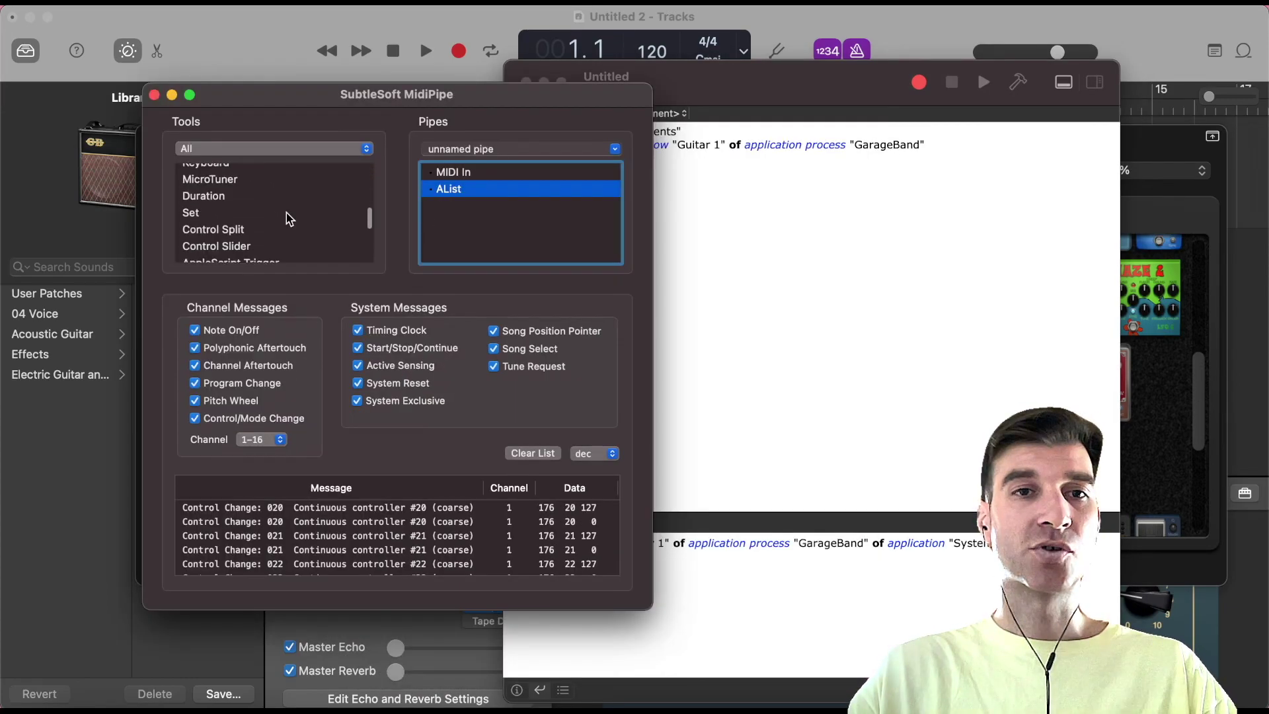
{"action": "scroll", "coordinate": [287, 213], "scroll_direction": "up", "scroll_amount": 3}
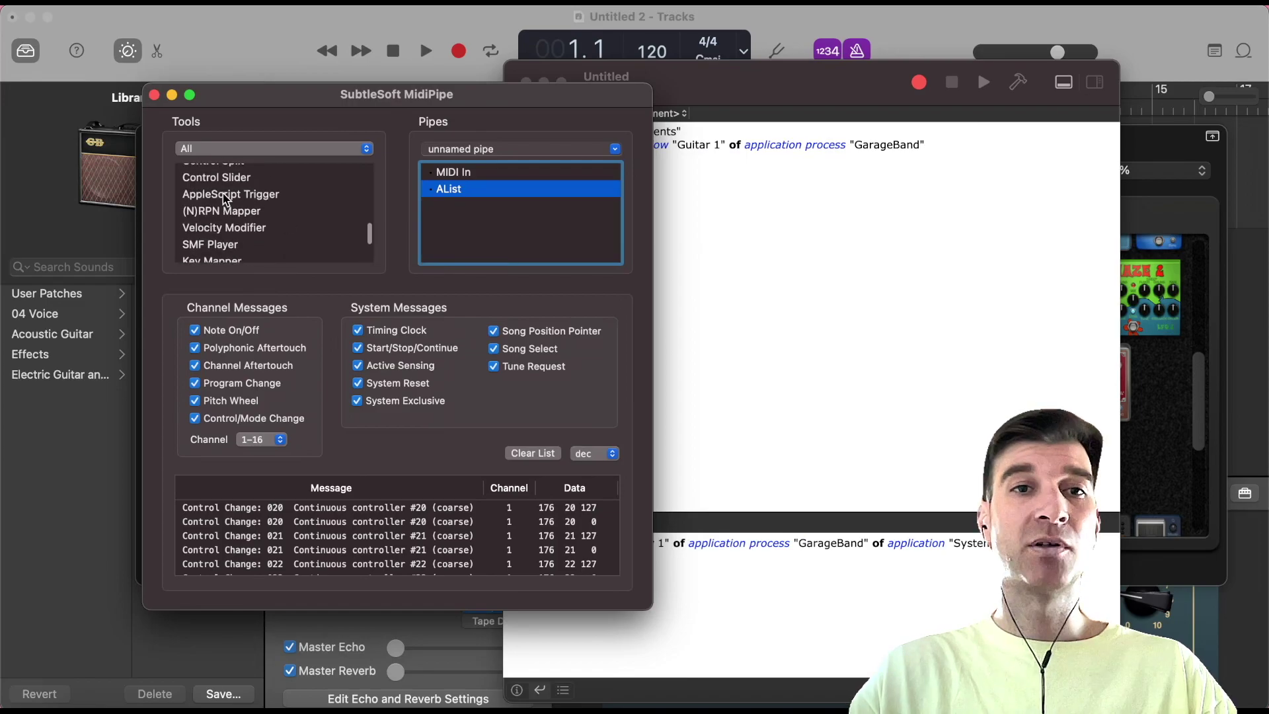
{"action": "left_click", "coordinate": [226, 195]}
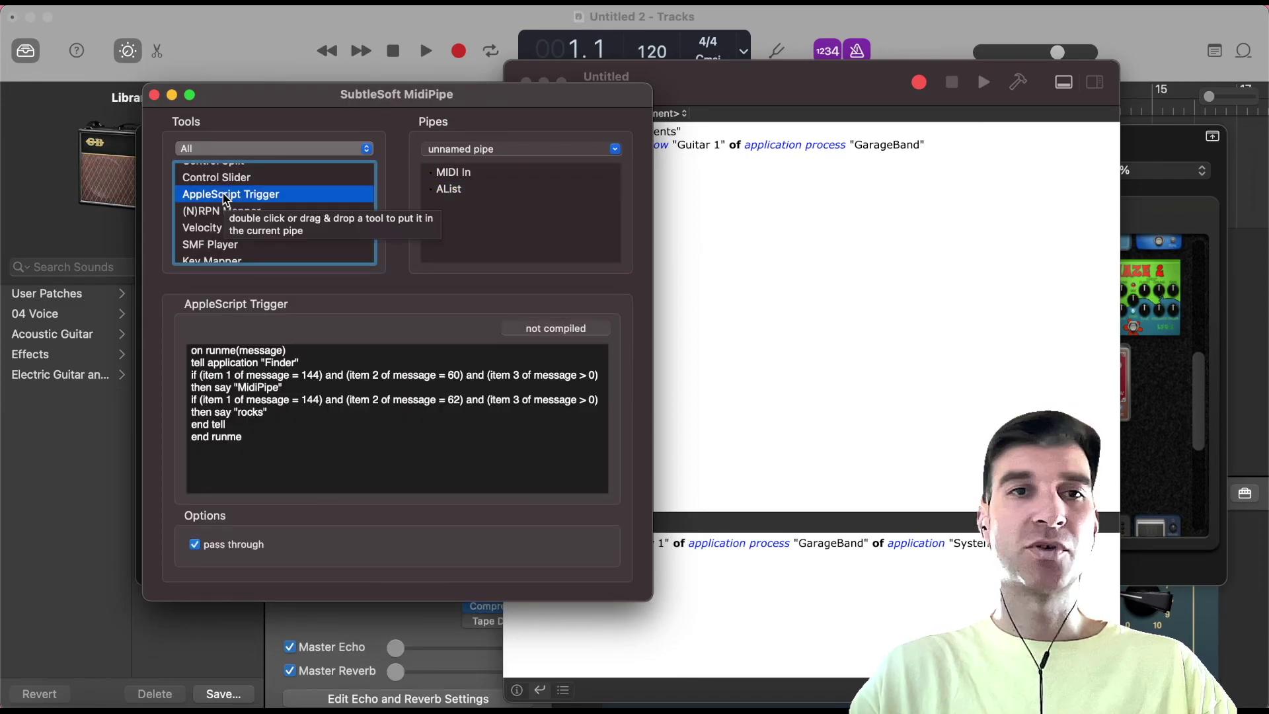
{"action": "left_click_drag", "start_coordinate": [226, 195], "coordinate": [484, 244]}
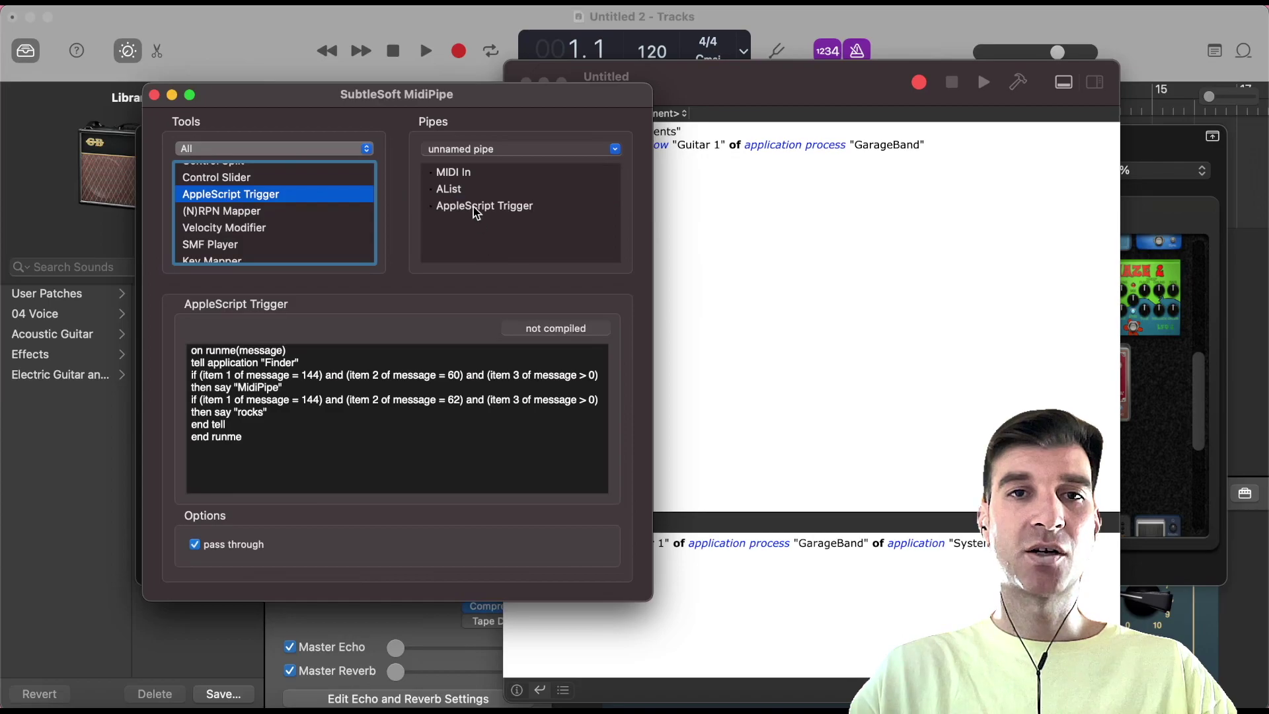
{"action": "left_click", "coordinate": [475, 207]}
{"action": "left_click", "coordinate": [383, 461]}
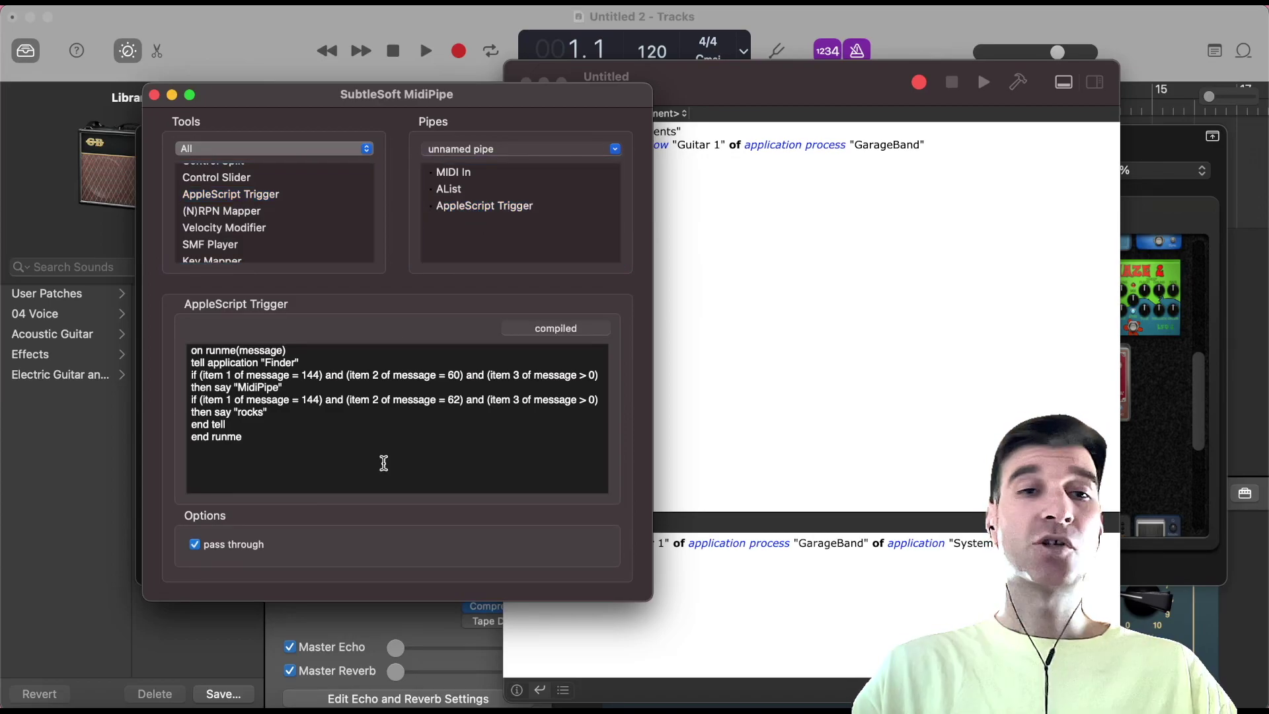
Step: Retarget the script from Finder to System Events and make the first condition match status 176, controller 20
{"action": "double_click", "coordinate": [275, 362]}
{"action": "type", "text": "System Events"}
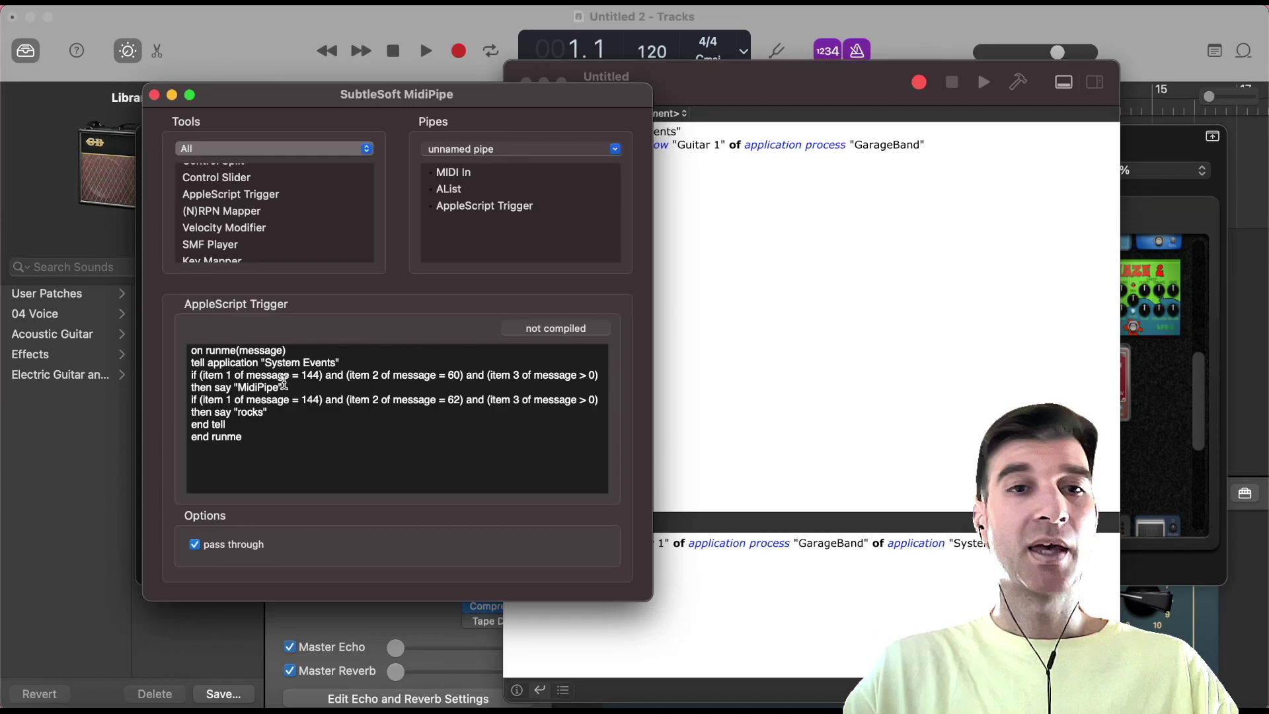
{"action": "left_click_drag", "start_coordinate": [191, 375], "coordinate": [600, 377]}
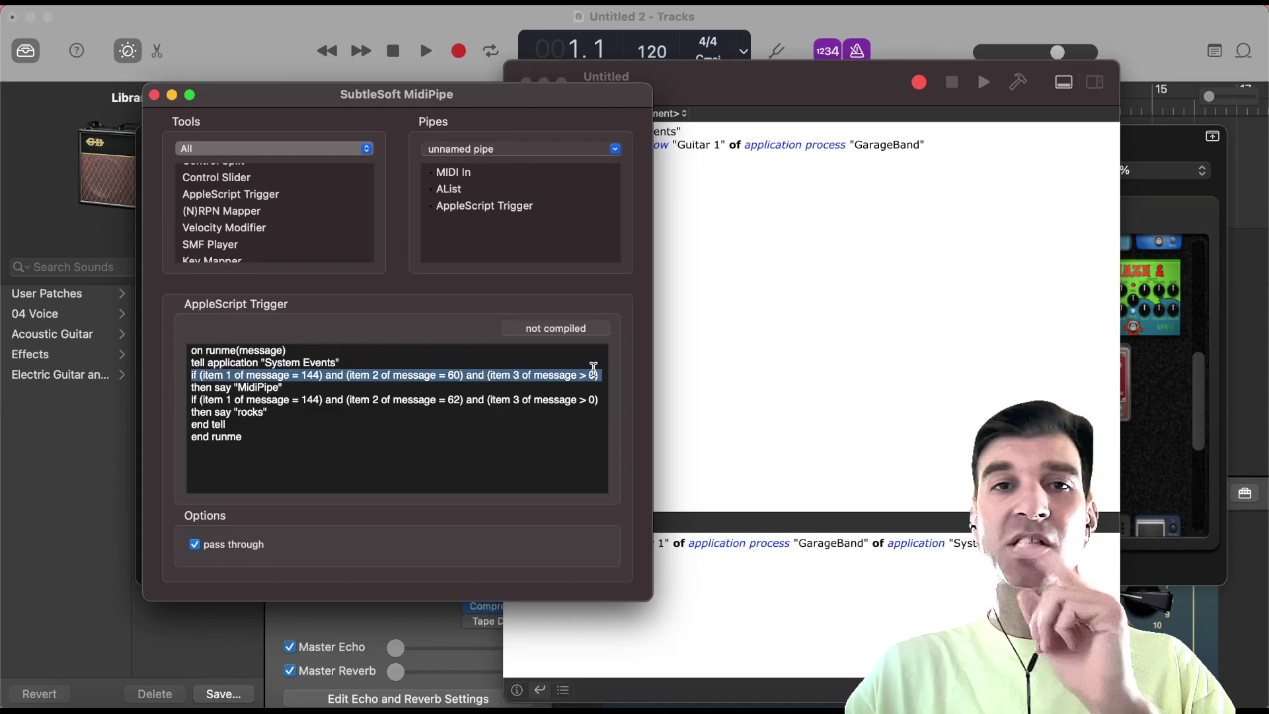
{"action": "left_click", "coordinate": [456, 191]}
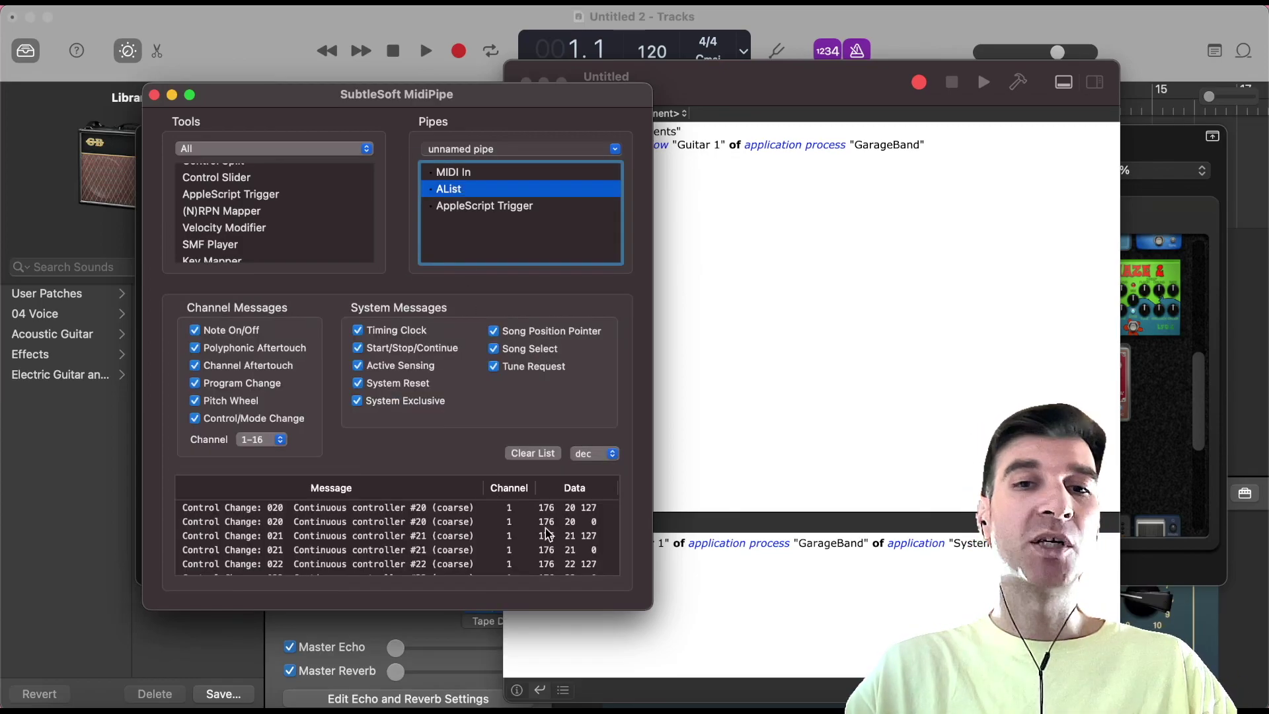
{"action": "scroll", "coordinate": [545, 529], "scroll_direction": "up", "scroll_amount": 2}
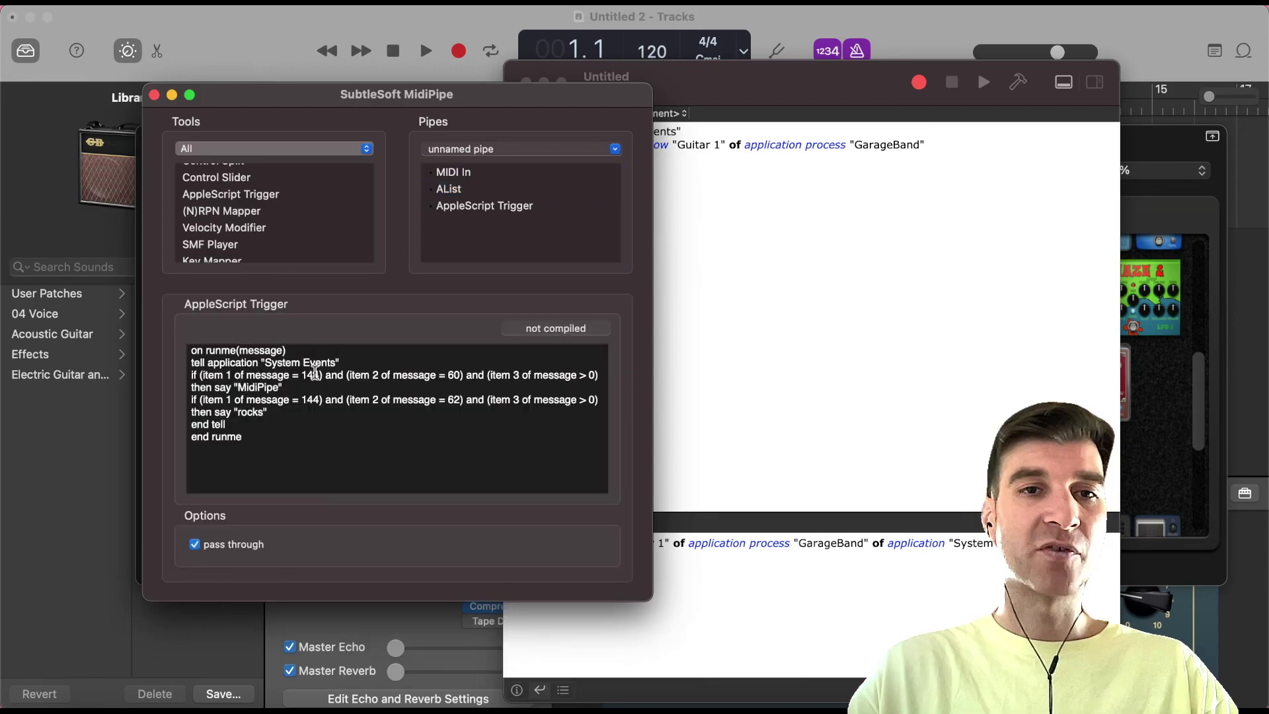
{"action": "double_click", "coordinate": [316, 373]}
{"action": "type", "text": "176"}
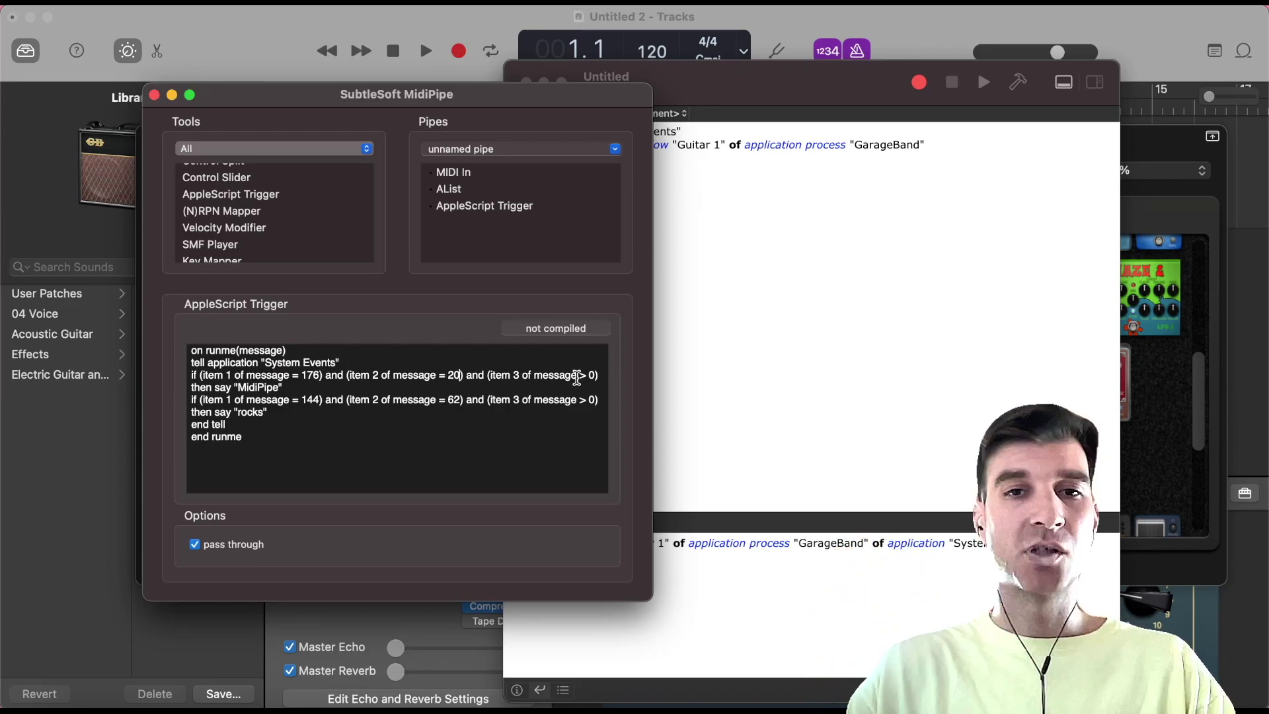
Step: Change the second condition from 144 and 62 to status 176 and controller 21
{"action": "double_click", "coordinate": [311, 399]}
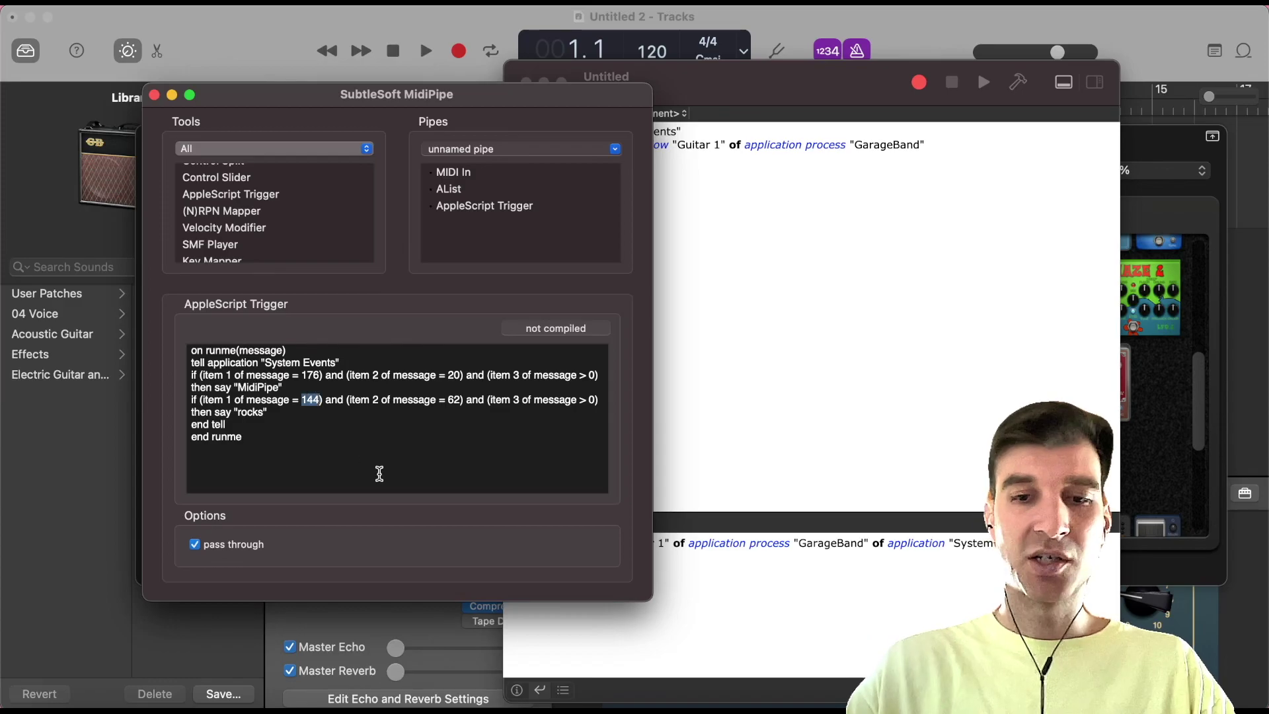
{"action": "type", "text": "176"}
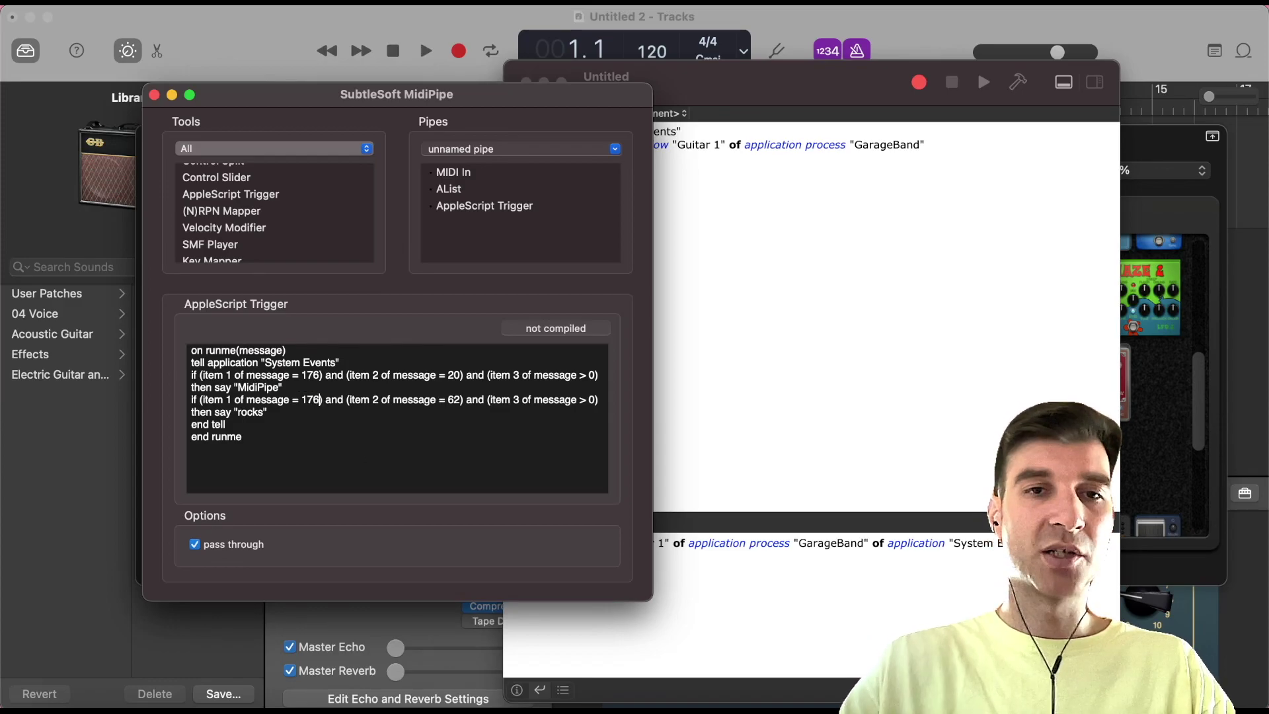
{"action": "double_click", "coordinate": [454, 399]}
{"action": "type", "text": "21"}
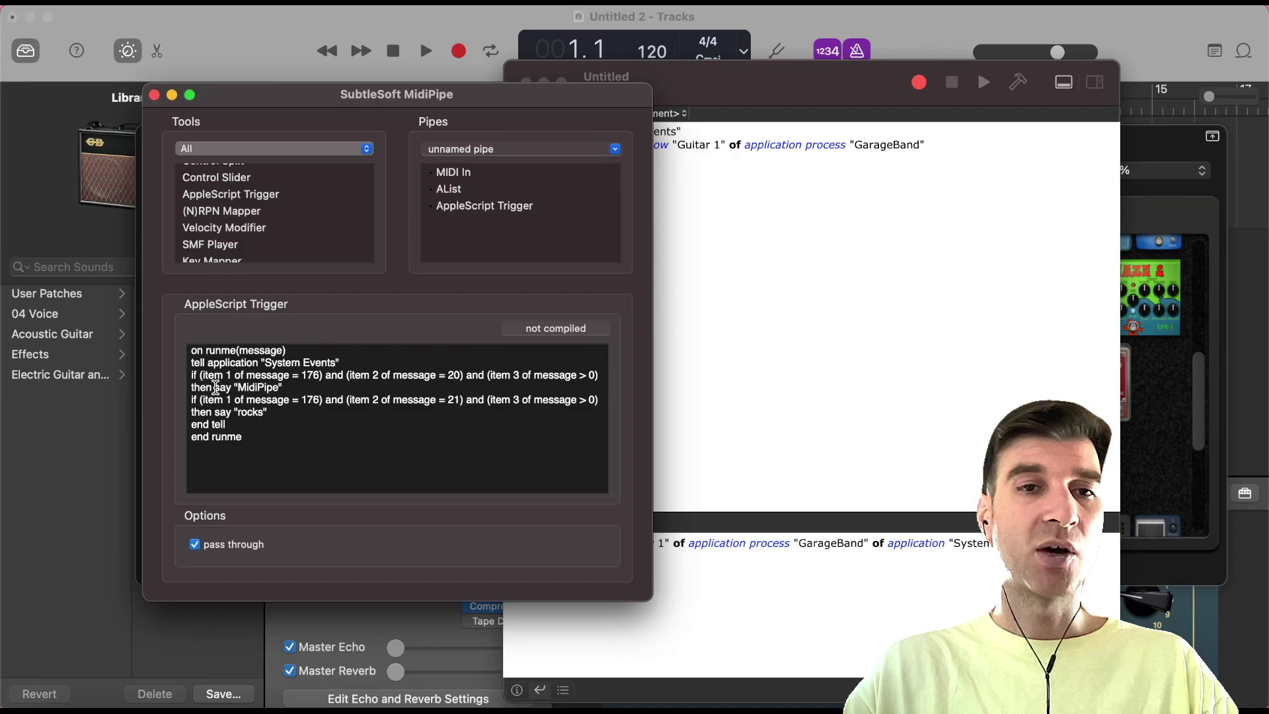
Step: Replace say "MidiPipe" with the copied Script Editor command clicking button 5 of Guitar 1
{"action": "left_click_drag", "start_coordinate": [218, 388], "coordinate": [291, 388]}
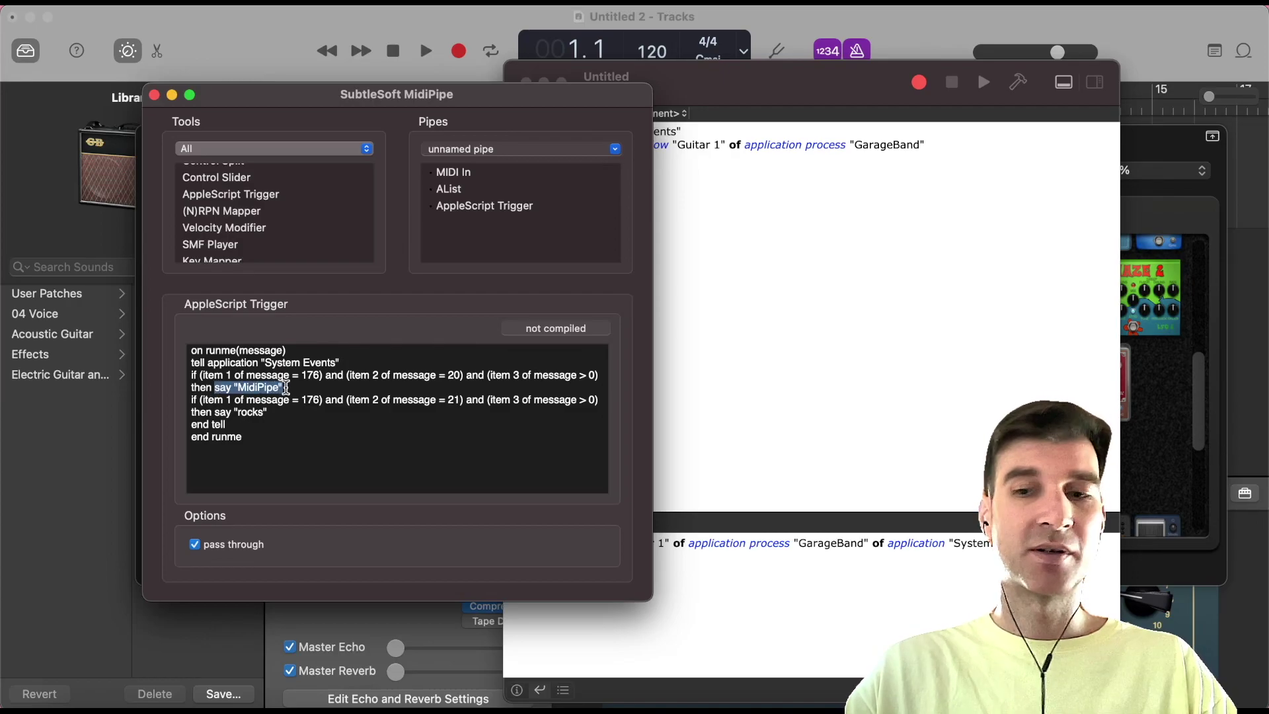
{"action": "key", "text": "BackSpace"}
{"action": "key", "text": "super+Tab"}
{"action": "left_click_drag", "start_coordinate": [534, 147], "coordinate": [923, 144]}
{"action": "key", "text": "super+c"}
{"action": "key", "text": "super+Tab"}
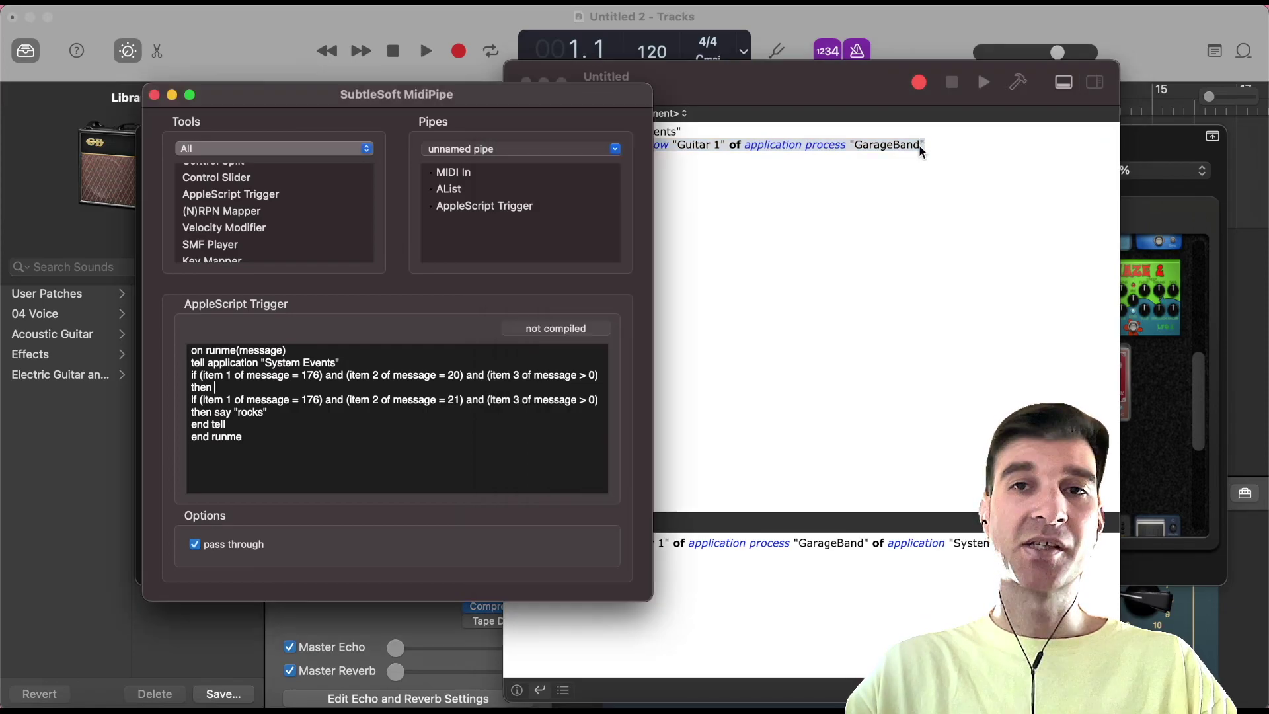
{"action": "left_click", "coordinate": [268, 388]}
{"action": "type", "text": "click button 5 of window \"Guitar 1\" of application process \"GarageBand\""}
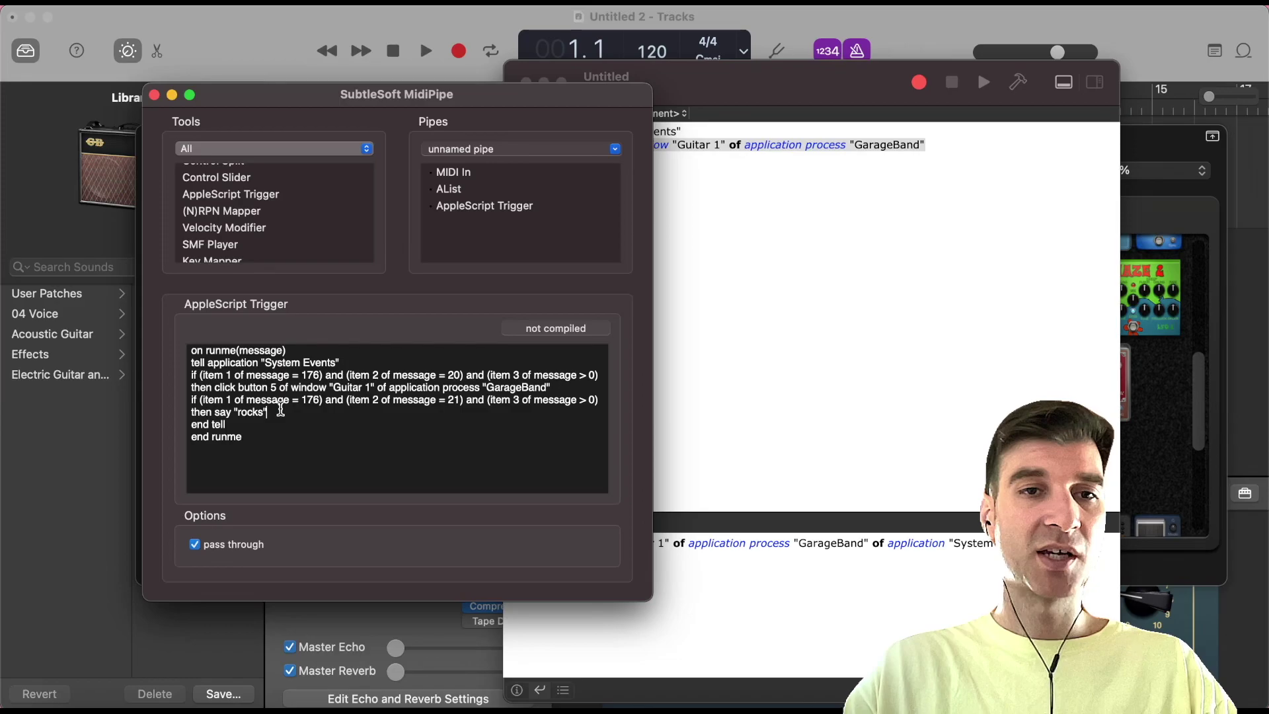
Step: Replace say "rocks" with the click command, using button 7
{"action": "left_click_drag", "start_coordinate": [280, 409], "coordinate": [218, 409]}
{"action": "key", "text": "super+v"}
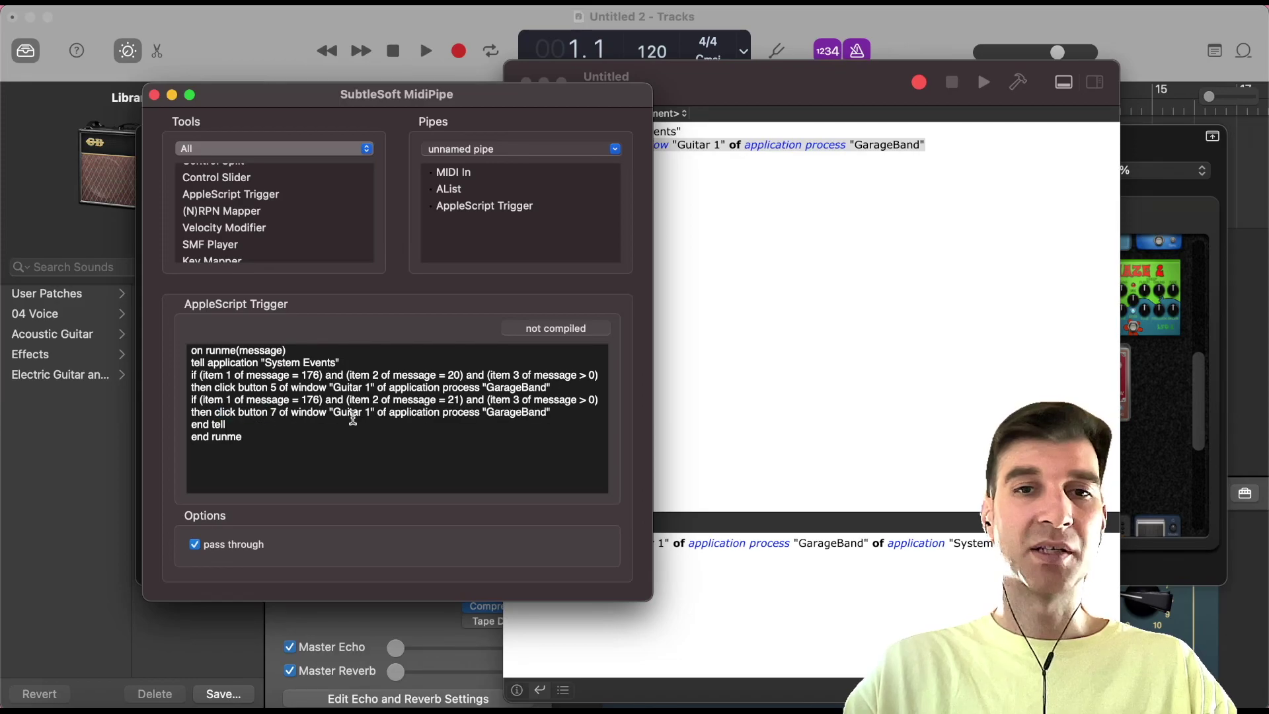
{"action": "left_click", "coordinate": [234, 424]}
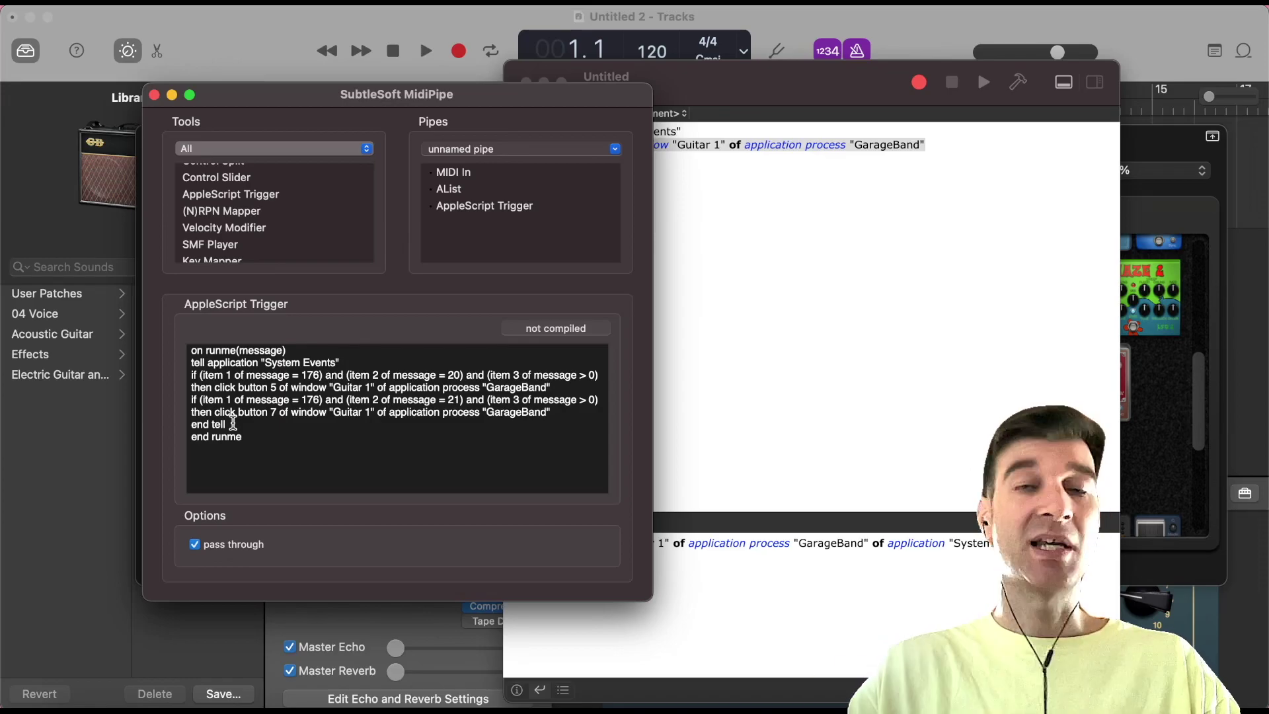
{"action": "left_click", "coordinate": [267, 434]}
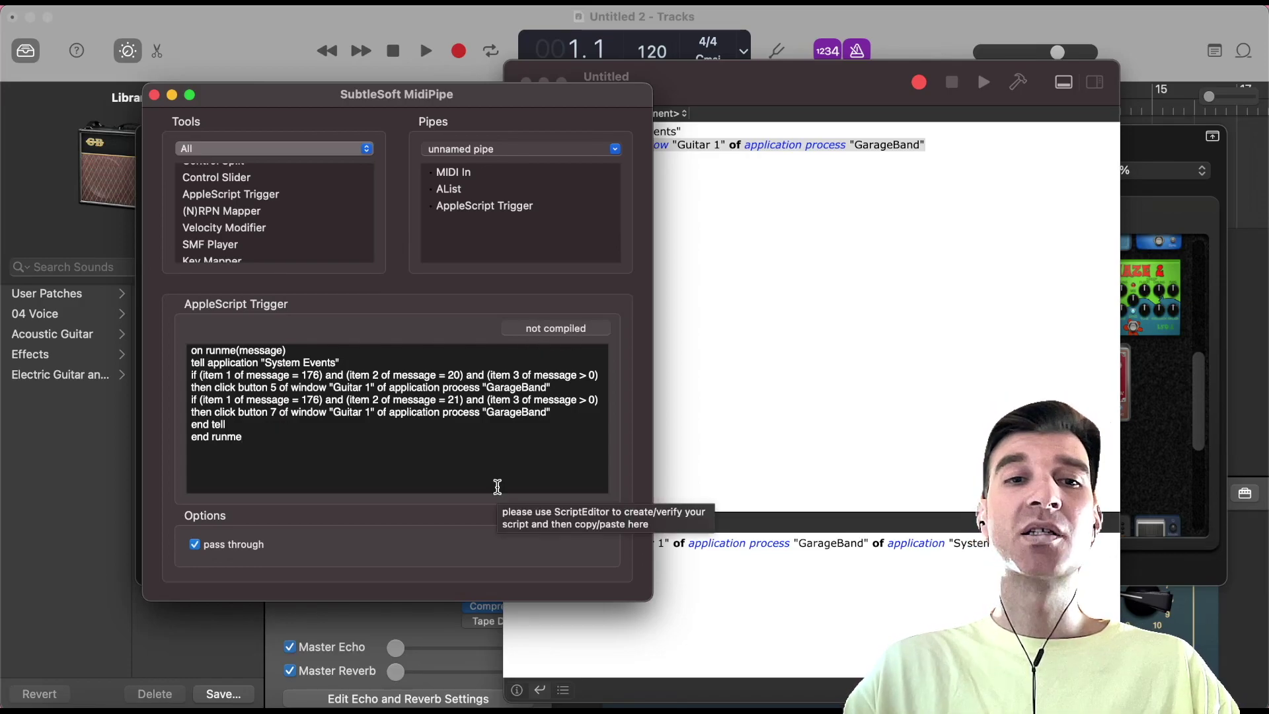
Step: Save the pipe to the Desktop as GB Pedals
{"action": "key", "text": "super+s"}
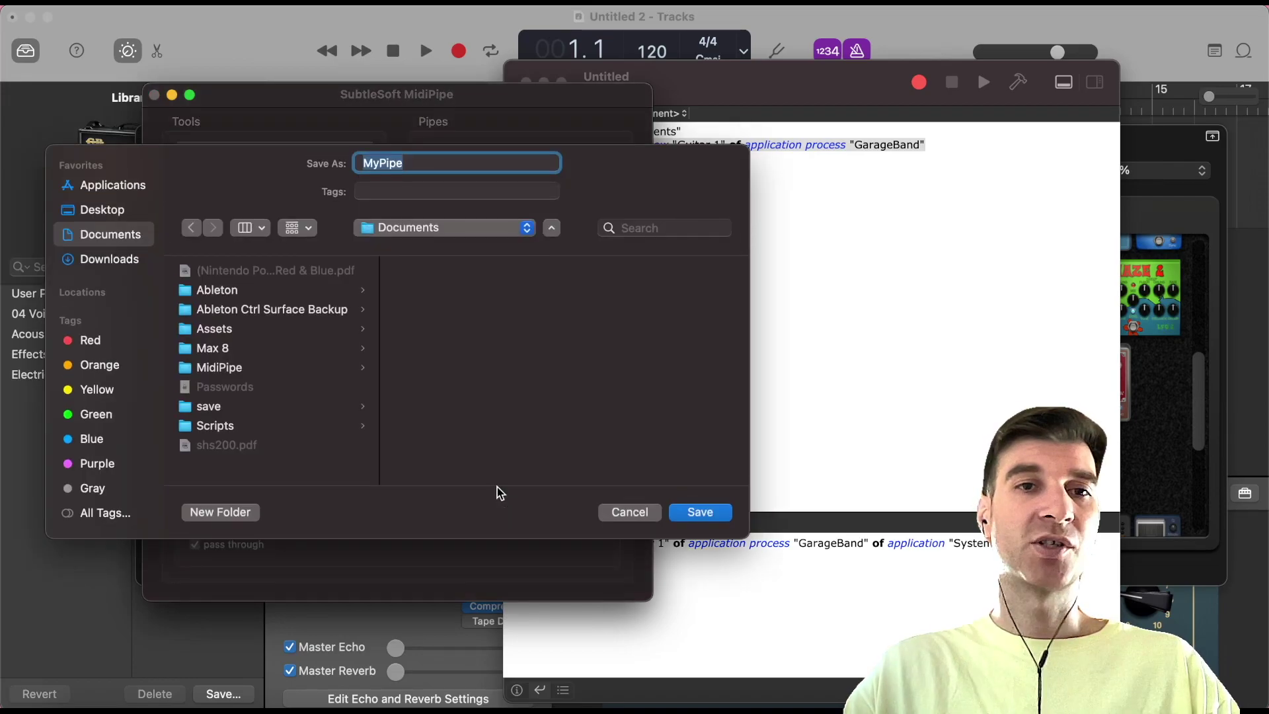
{"action": "left_click", "coordinate": [102, 209]}
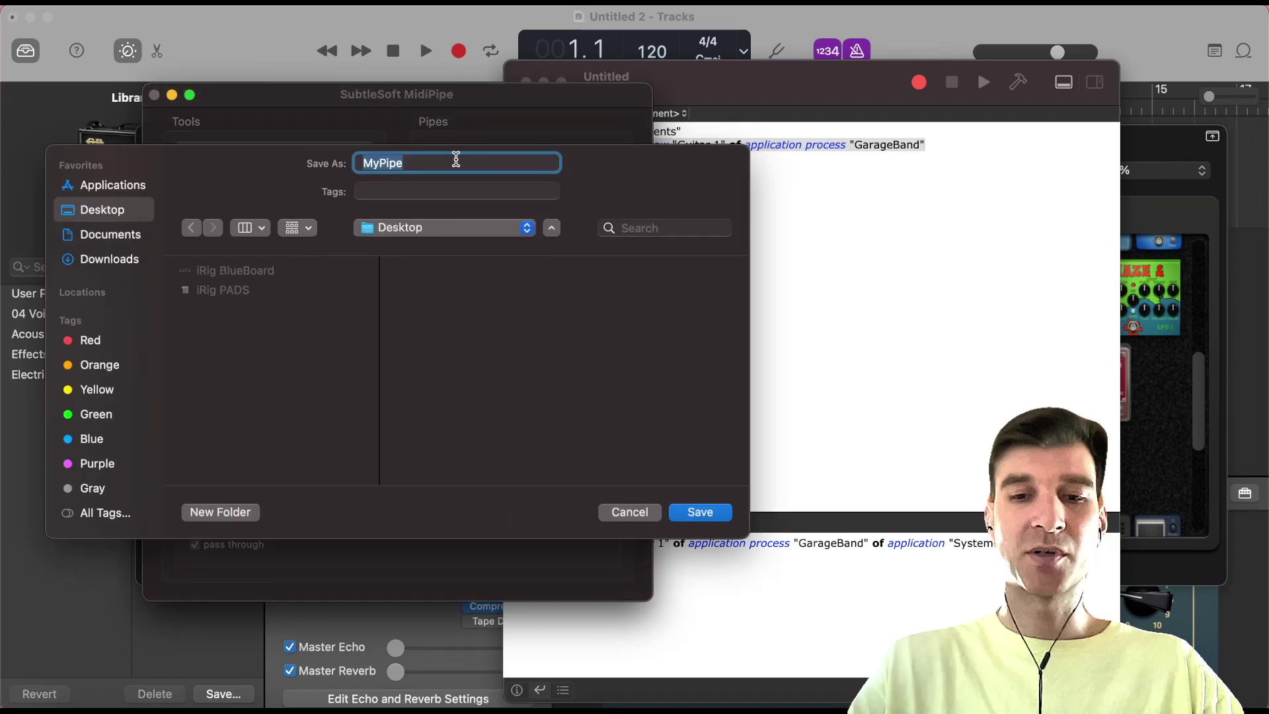
{"action": "type", "text": "GB P"}
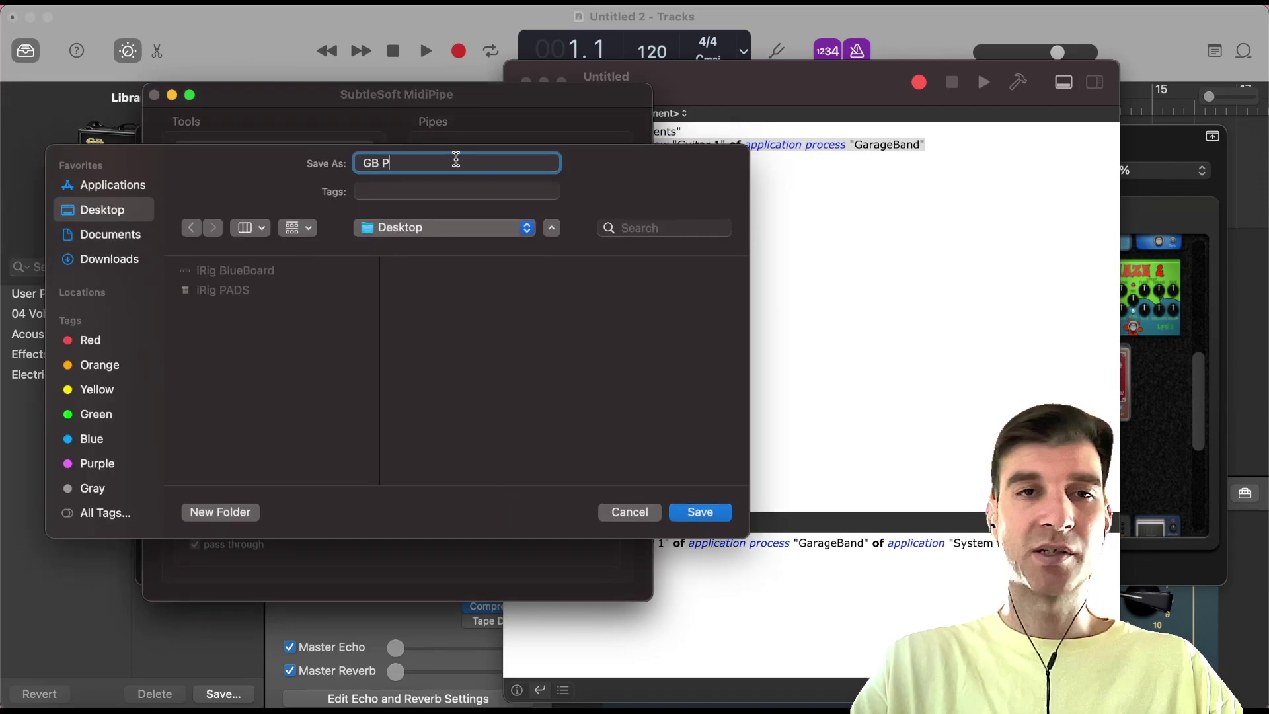
{"action": "type", "text": "edals"}
{"action": "key", "text": "Return"}
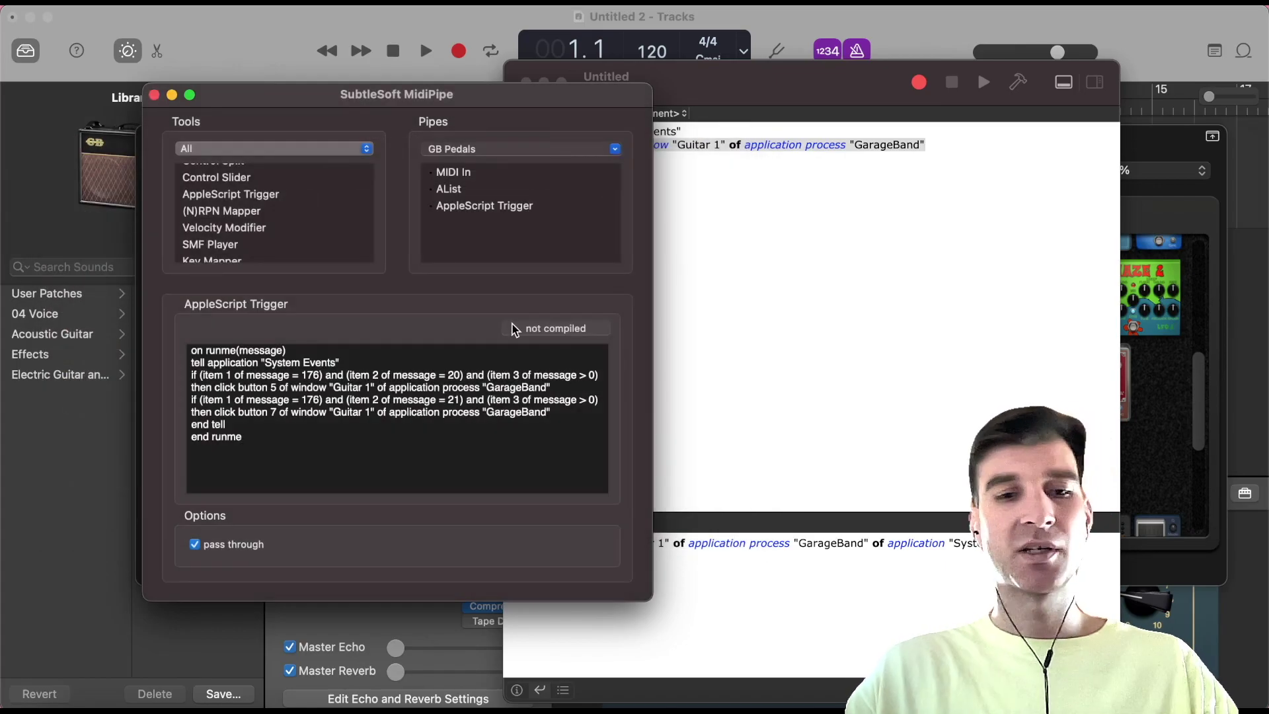
Step: Quit and relaunch MidiPipe, then reopen GB Pedals.mipi
{"action": "key", "text": "super+q"}
{"action": "key", "text": "Return"}
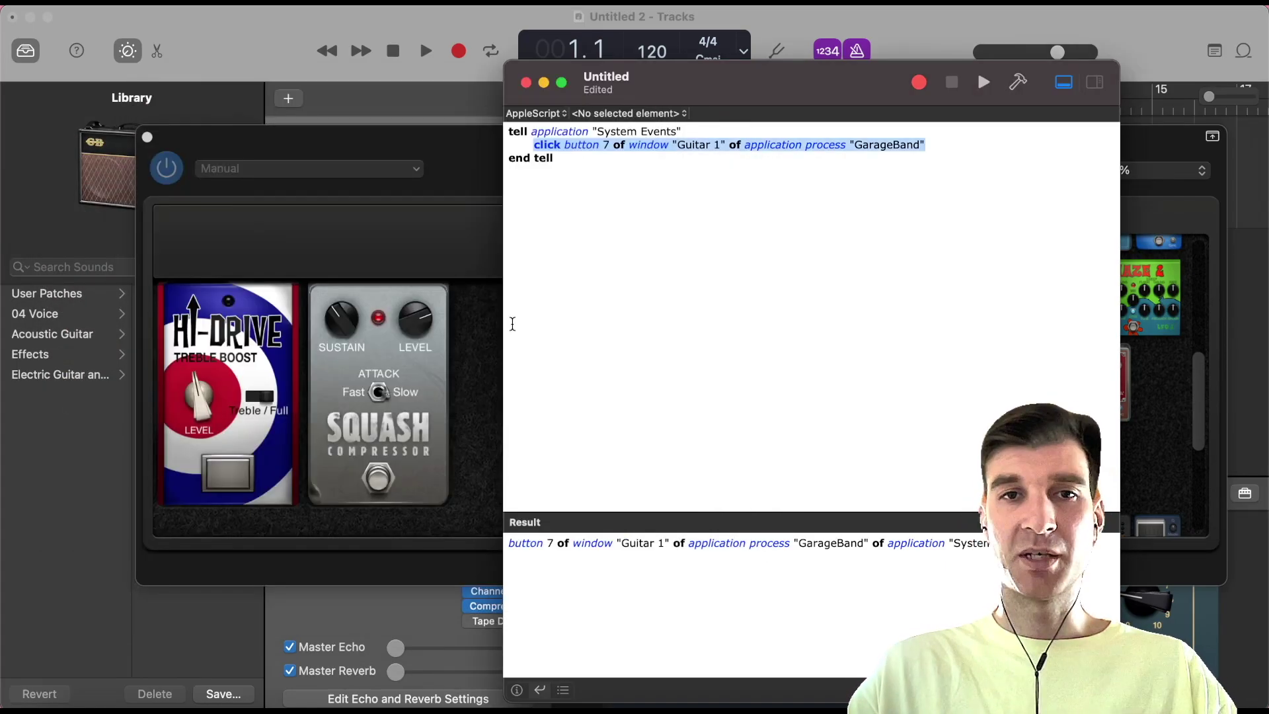
{"action": "left_click", "coordinate": [413, 701]}
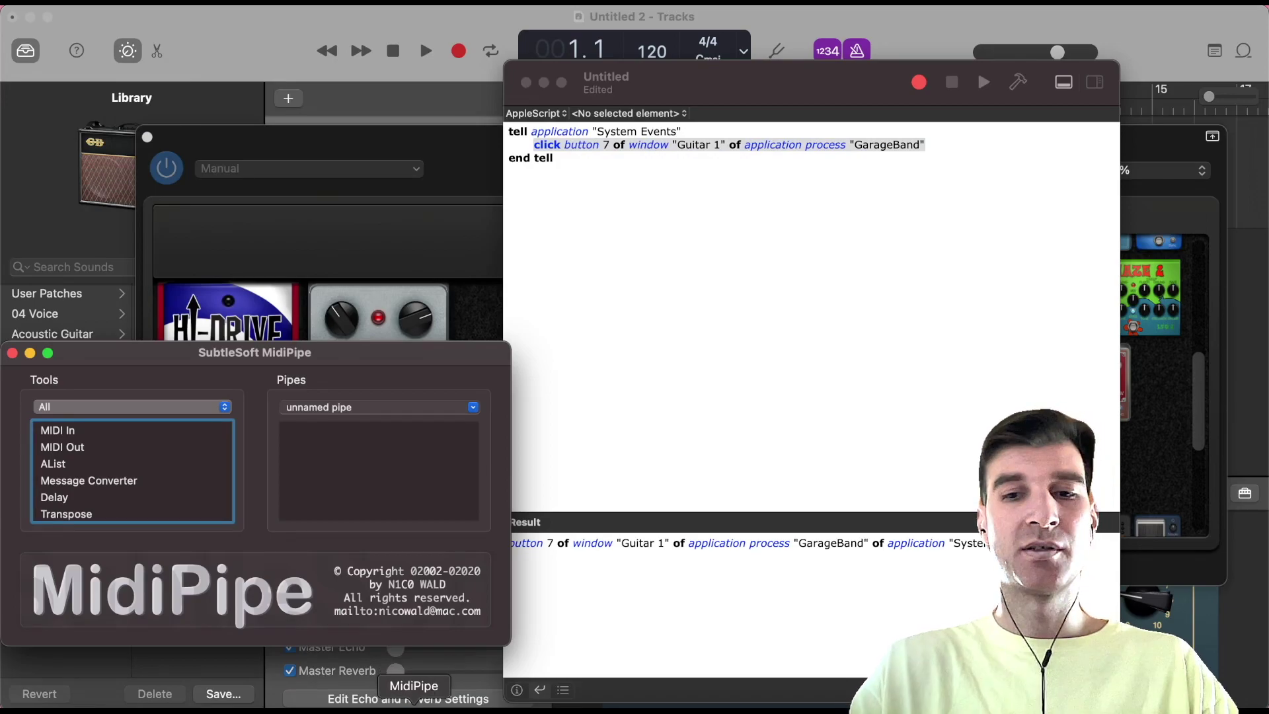
{"action": "key", "text": "super+o"}
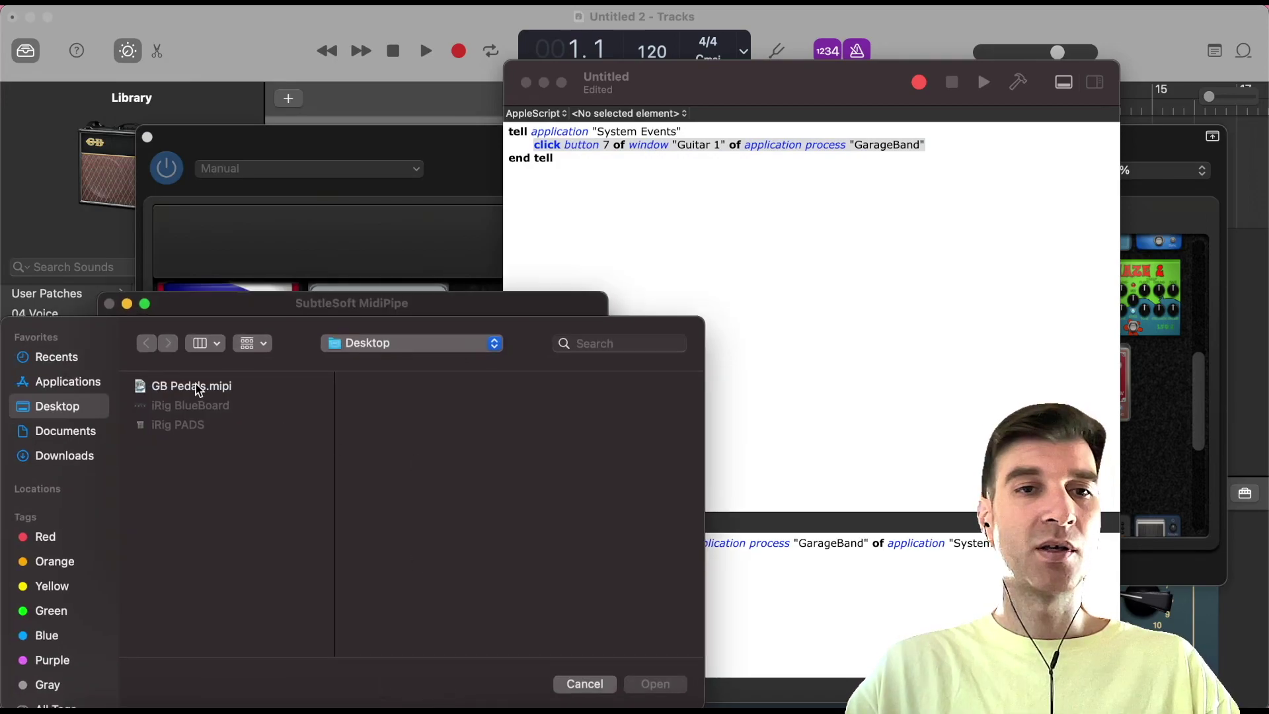
{"action": "left_click", "coordinate": [198, 387]}
{"action": "double_click", "coordinate": [197, 388]}
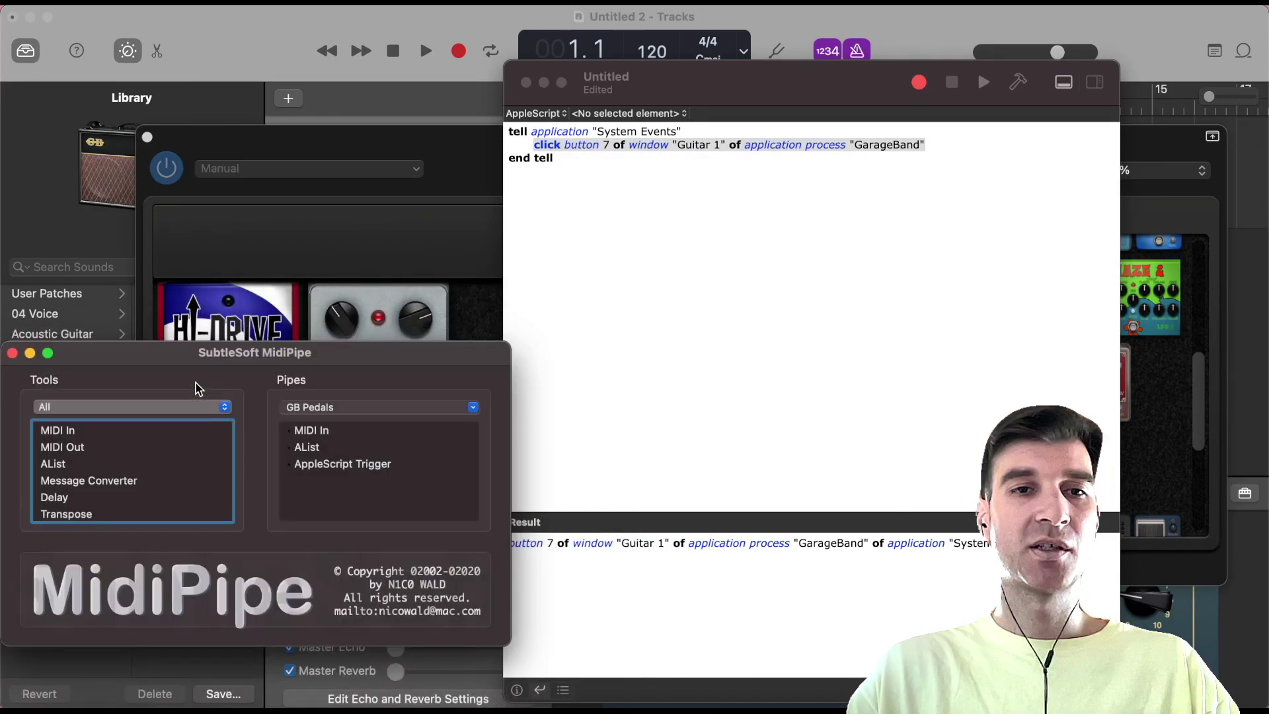
Step: Check the reopened AppleScript Trigger script is compiled, then bring GarageBand's Guitar 1 pedalboard forward
{"action": "left_click_drag", "start_coordinate": [259, 355], "coordinate": [271, 260]}
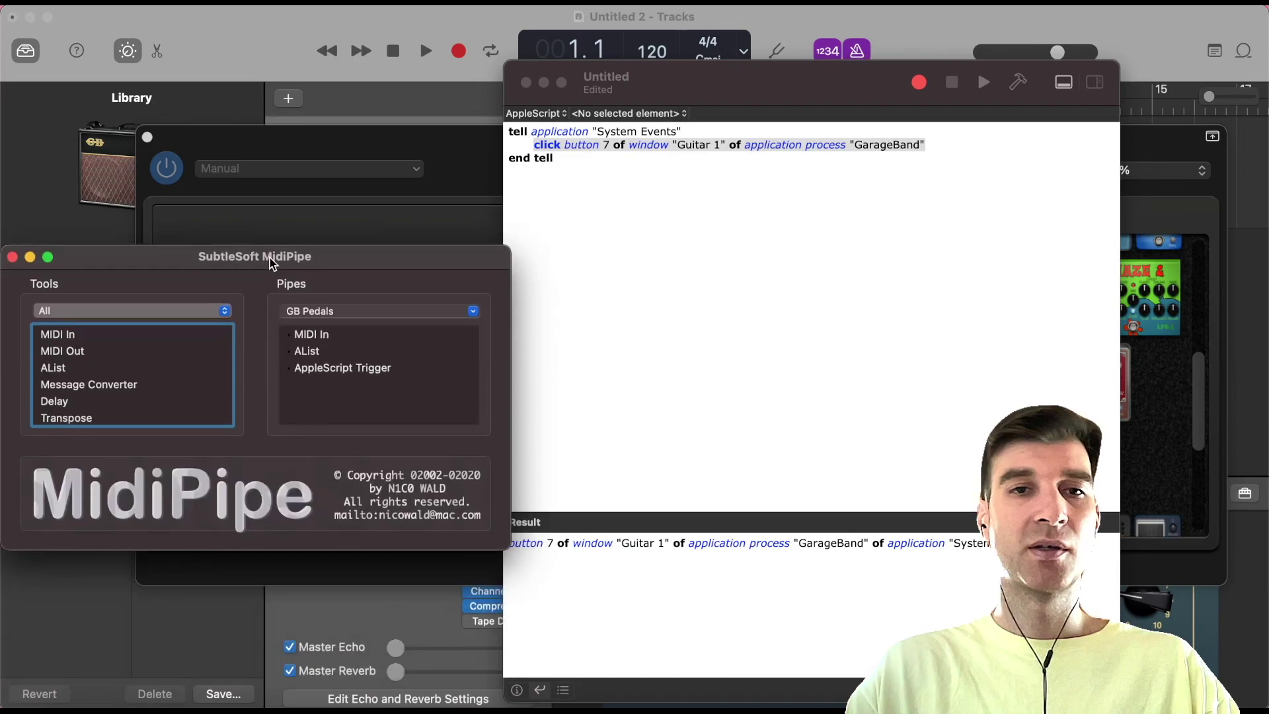
{"action": "left_click", "coordinate": [357, 367]}
{"action": "left_click_drag", "start_coordinate": [334, 257], "coordinate": [410, 126]}
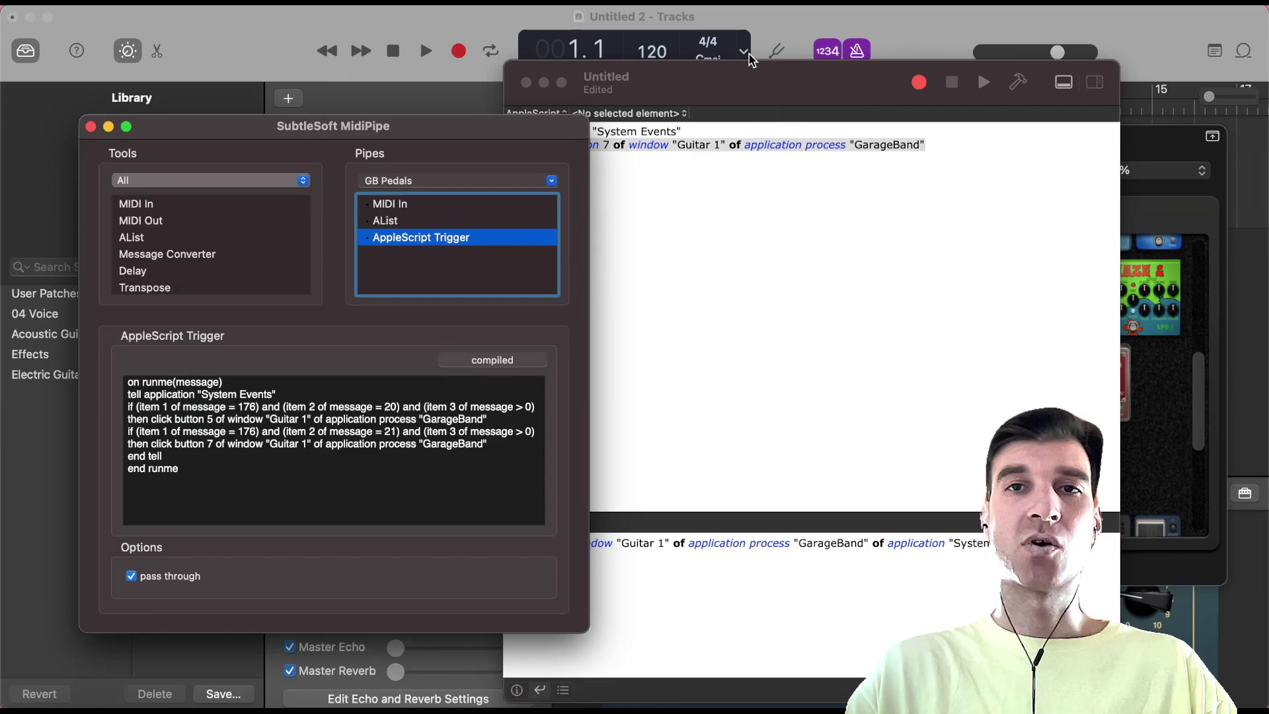
{"action": "left_click", "coordinate": [745, 13]}
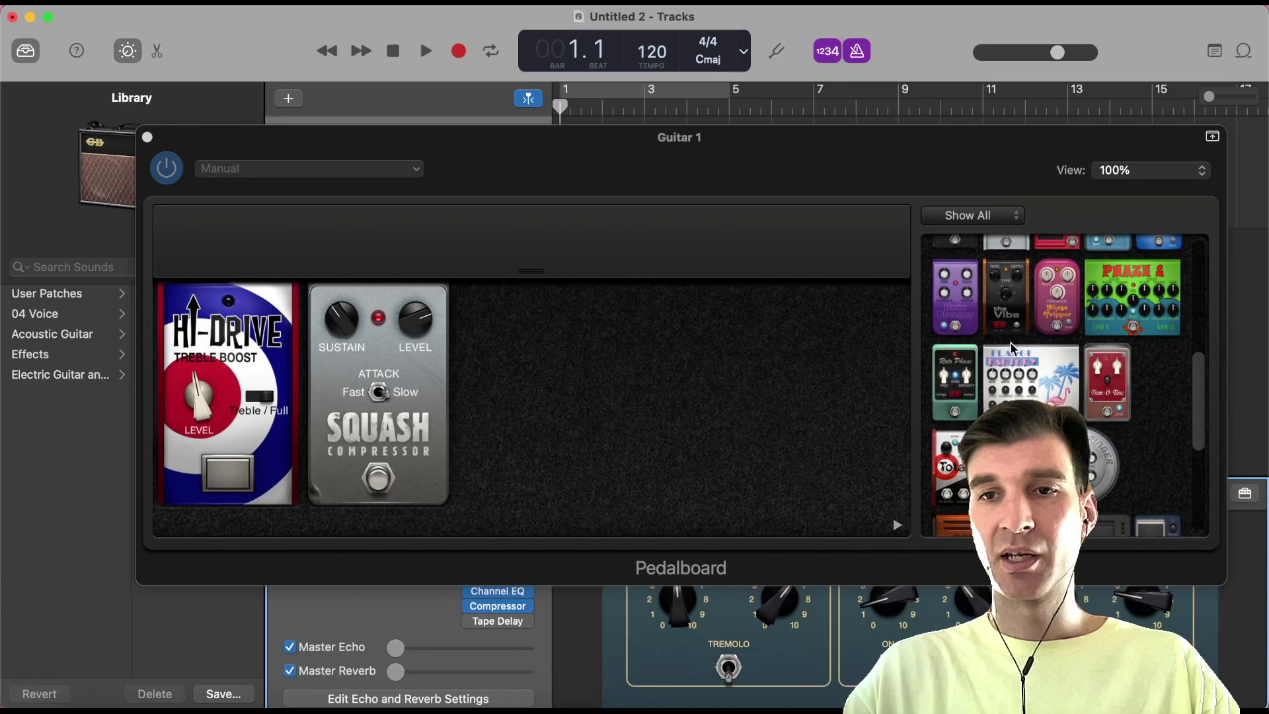
Step: Drag Auto-Funk onto the Guitar 1 pedalboard after the Squash Compressor and return to Script Editor
{"action": "scroll", "coordinate": [1124, 414], "scroll_direction": "down", "scroll_amount": 5}
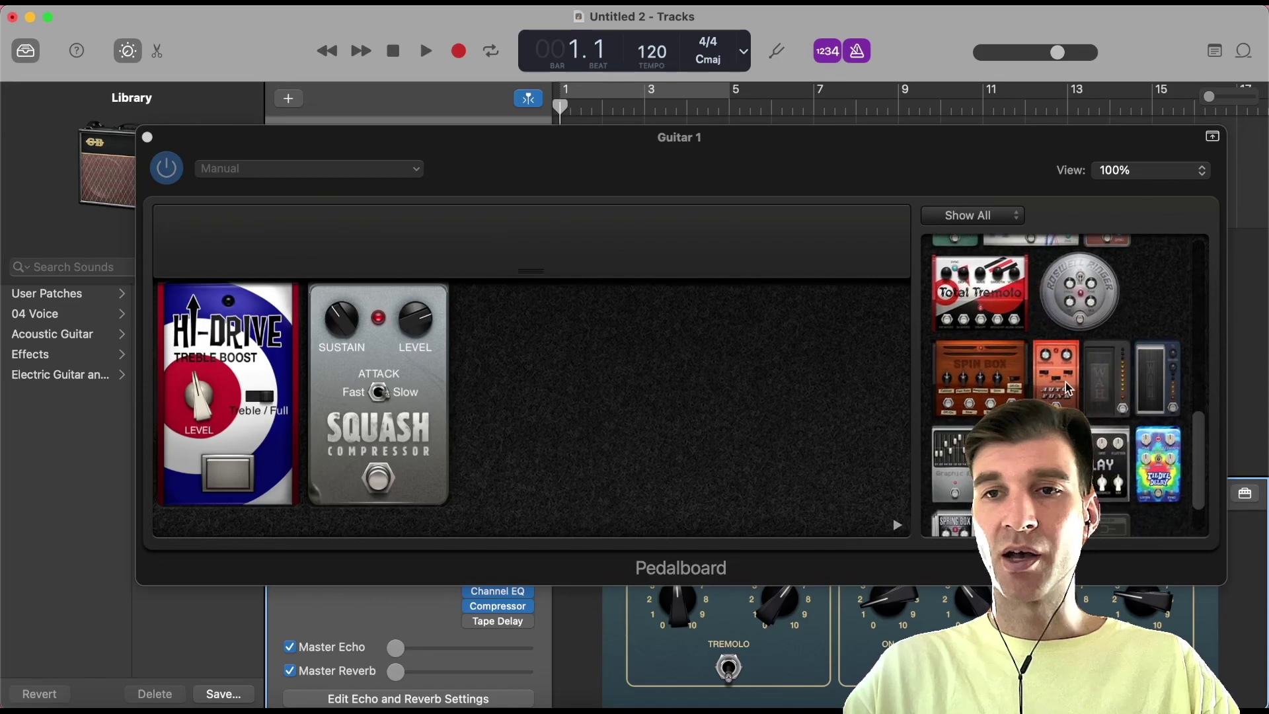
{"action": "left_click_drag", "start_coordinate": [1061, 383], "coordinate": [548, 418]}
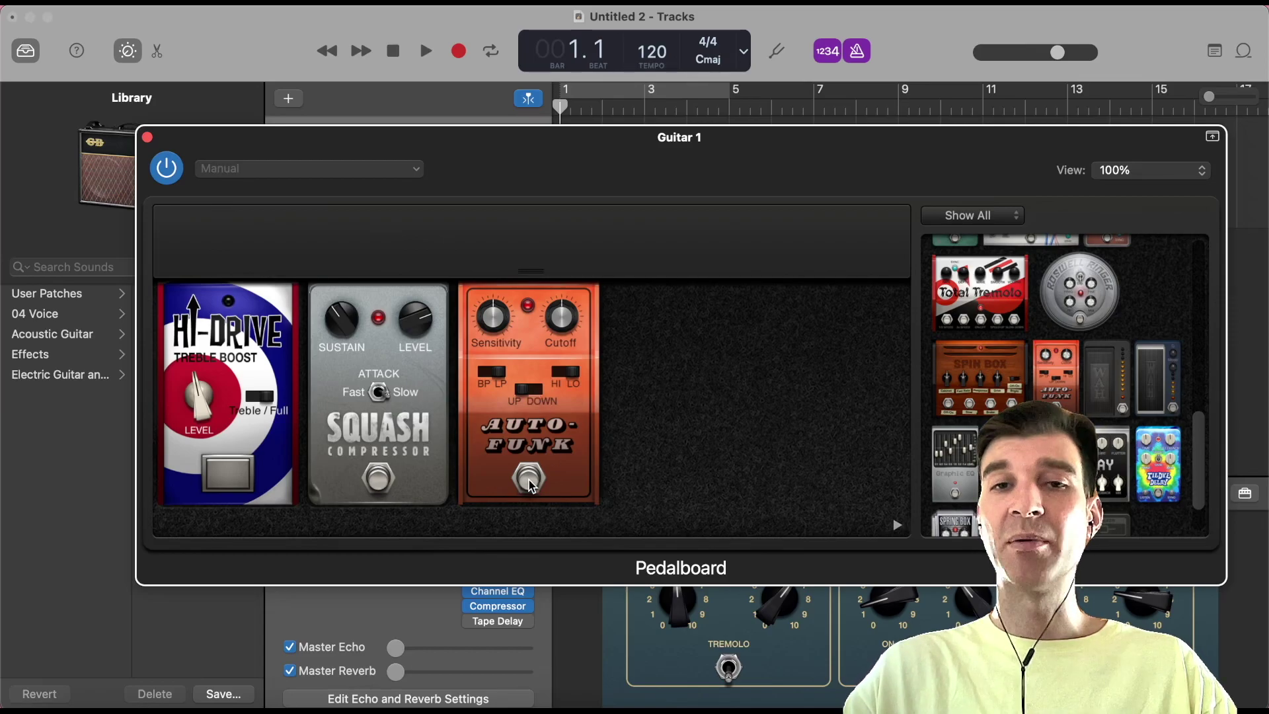
{"action": "key", "text": "super+Tab"}
{"action": "key", "text": "super+Tab"}
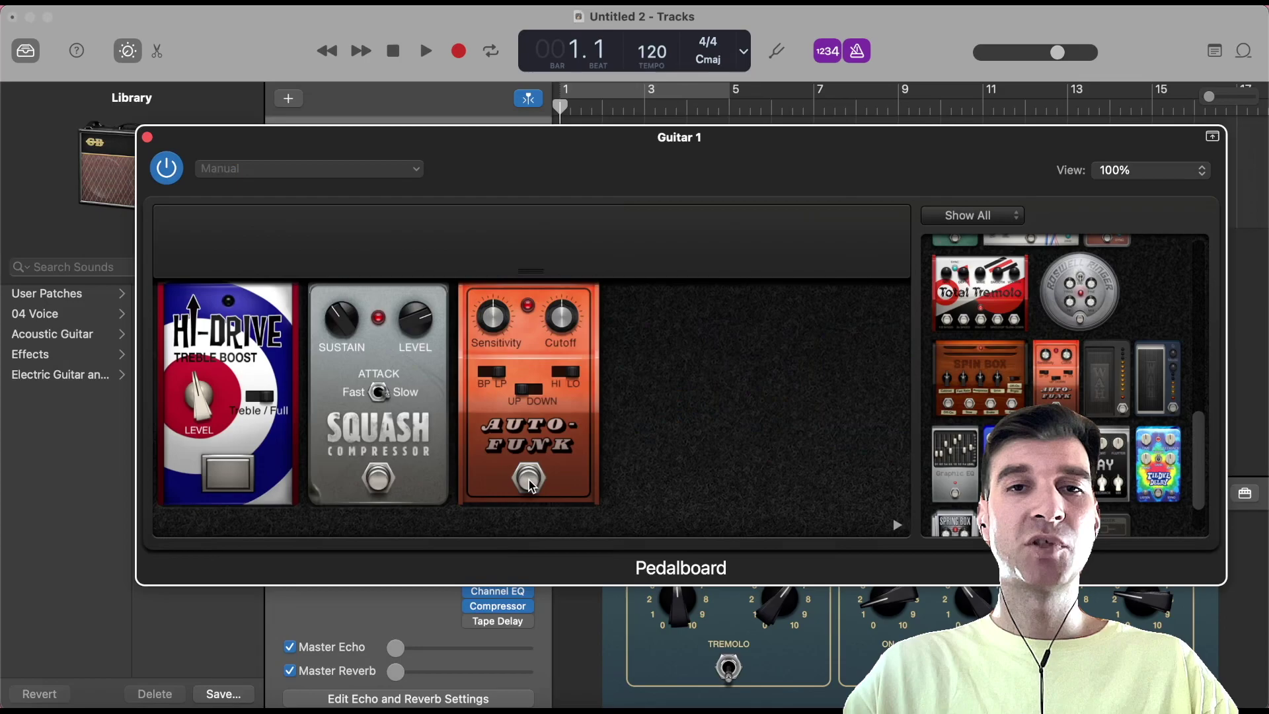
{"action": "key", "text": "super+Tab"}
{"action": "key", "text": "super+Tab"}
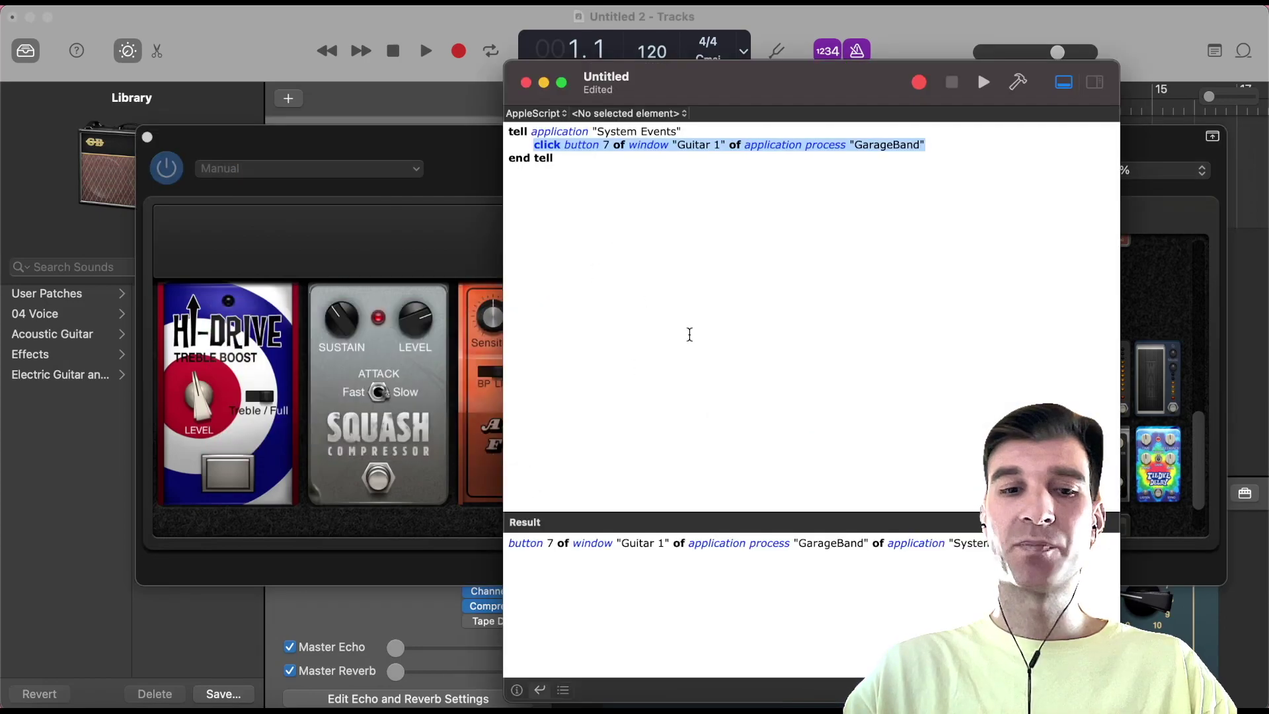
Step: Close the untitled Script Editor test script without saving
{"action": "key", "text": "super+w"}
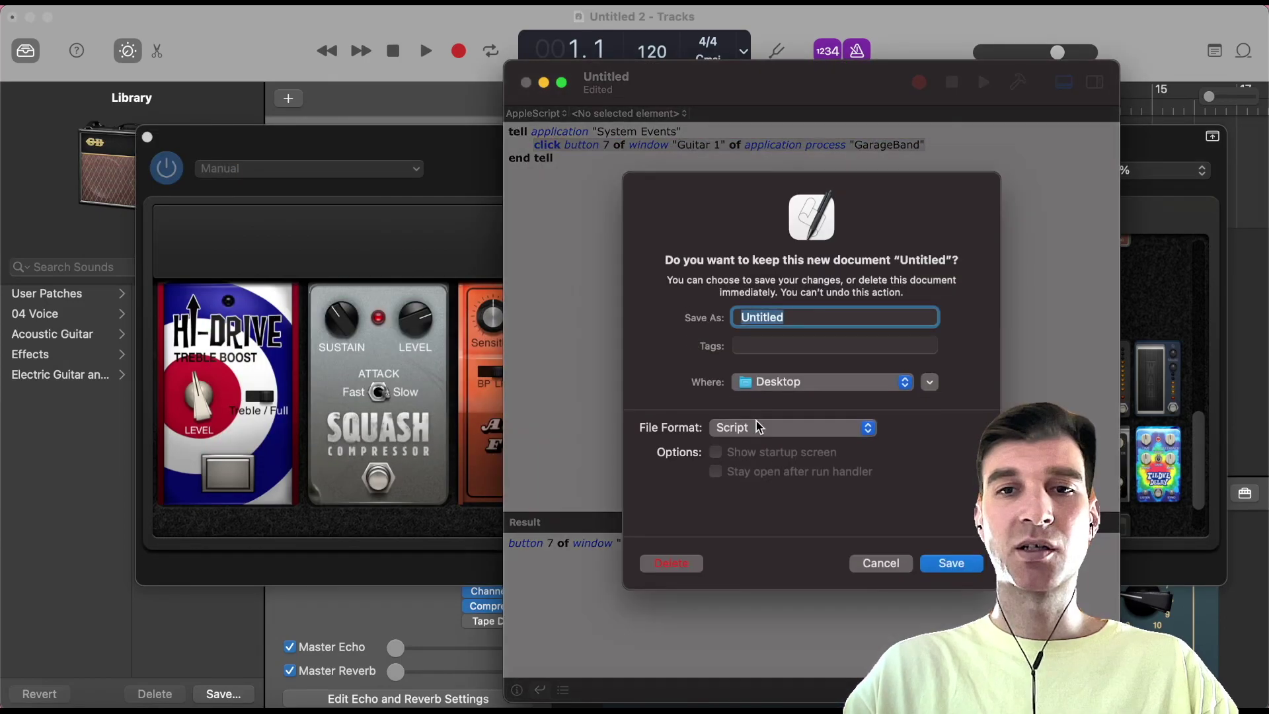
{"action": "left_click", "coordinate": [664, 562]}
{"action": "key", "text": "super+Tab"}
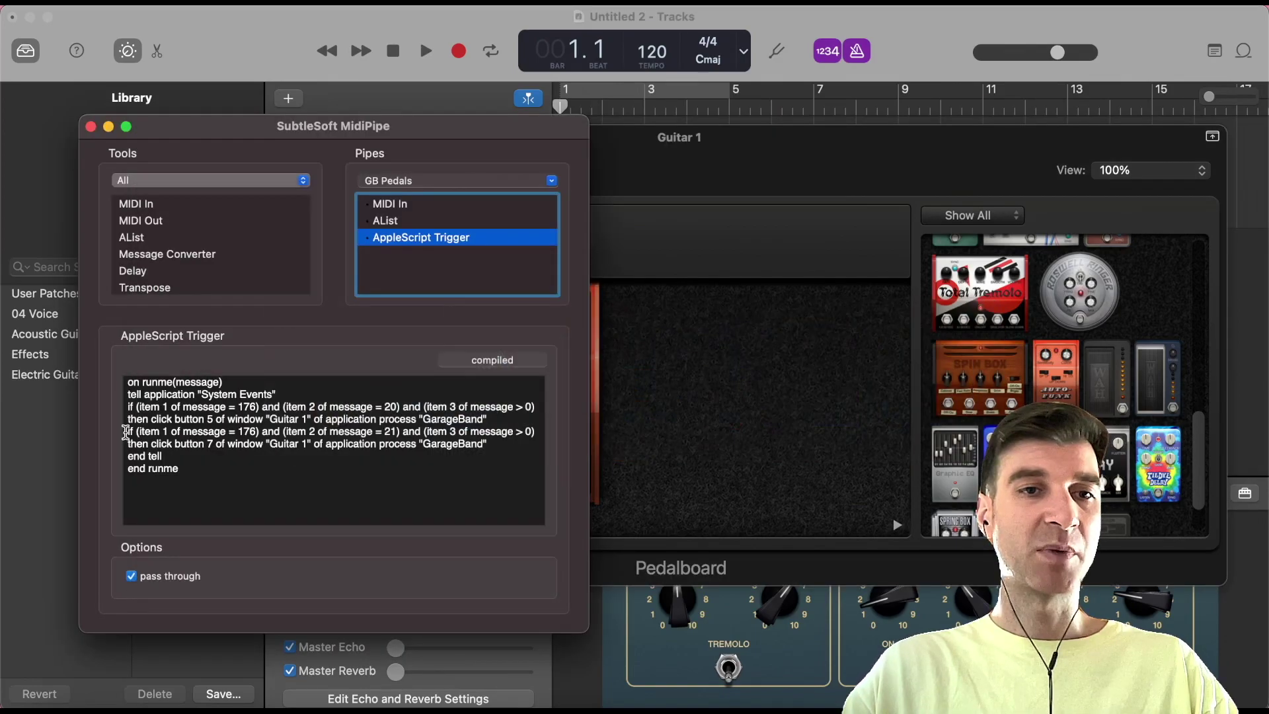
Step: Duplicate the trigger script's second rule lines below it
{"action": "left_click_drag", "start_coordinate": [126, 432], "coordinate": [206, 443]}
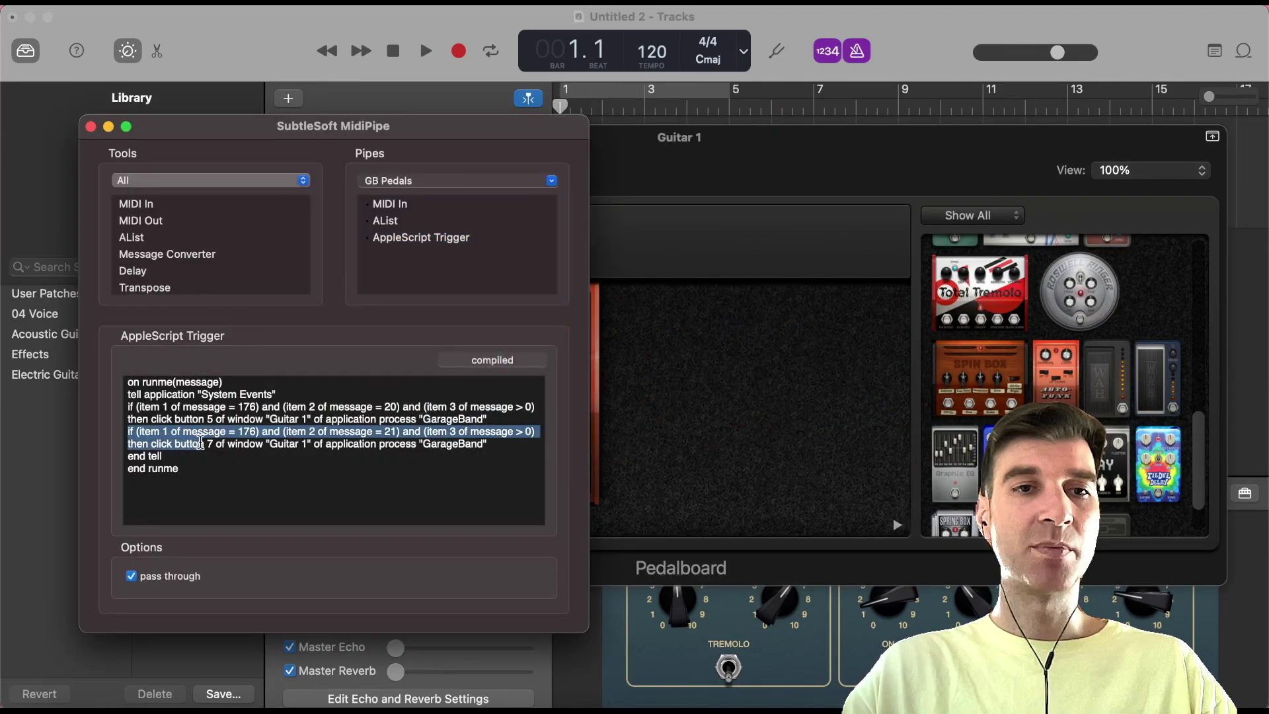
{"action": "left_click", "coordinate": [500, 449]}
{"action": "left_click_drag", "start_coordinate": [500, 450], "coordinate": [123, 432]}
{"action": "key", "text": "super+c"}
{"action": "left_click", "coordinate": [502, 444]}
{"action": "key", "text": "Return"}
{"action": "key", "text": "super+v"}
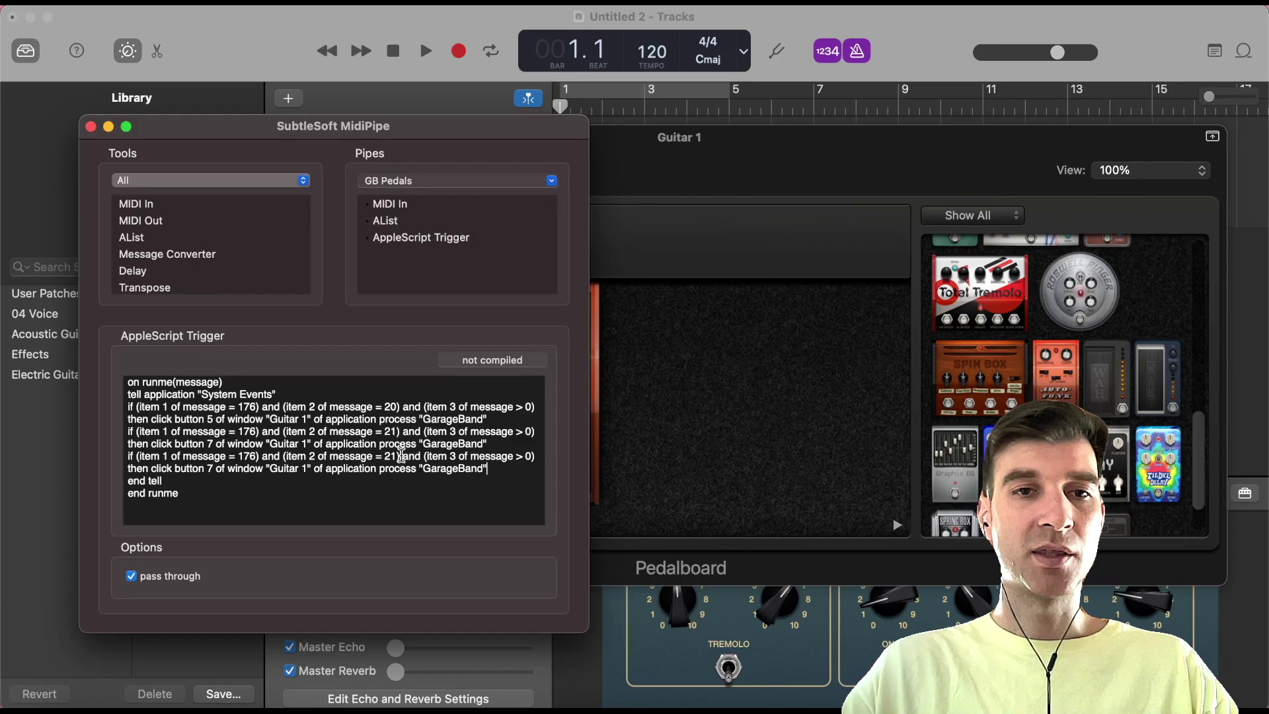
Step: In the copied rule, change controller 21 to 22 and button 7 to 11
{"action": "left_click", "coordinate": [395, 456]}
{"action": "key", "text": "BackSpace"}
{"action": "type", "text": "2"}
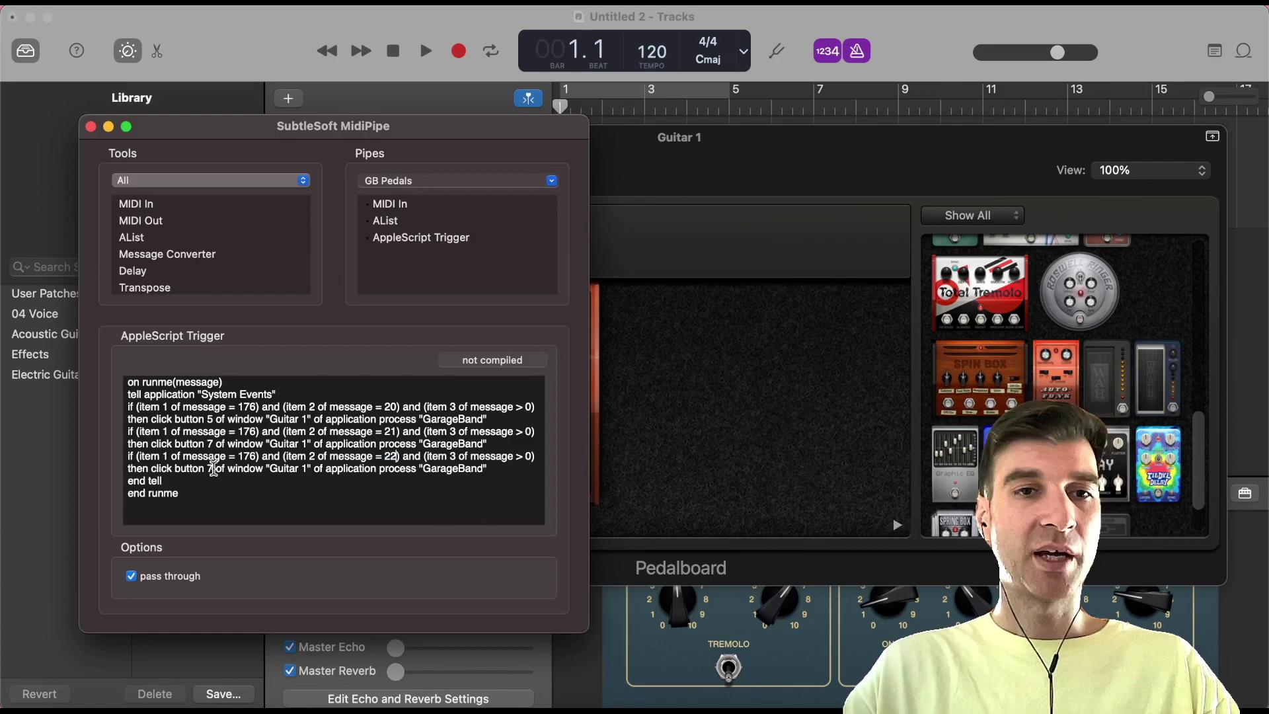
{"action": "left_click", "coordinate": [212, 470]}
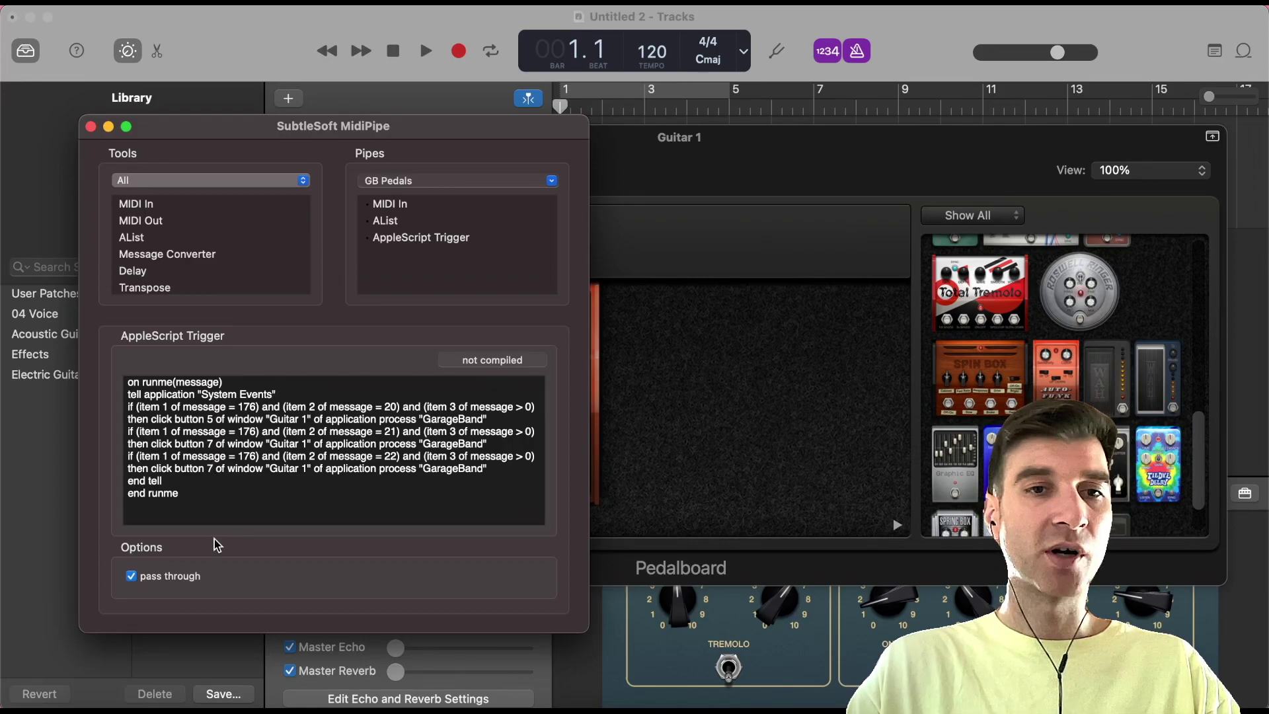
{"action": "key", "text": "BackSpace"}
{"action": "type", "text": "11"}
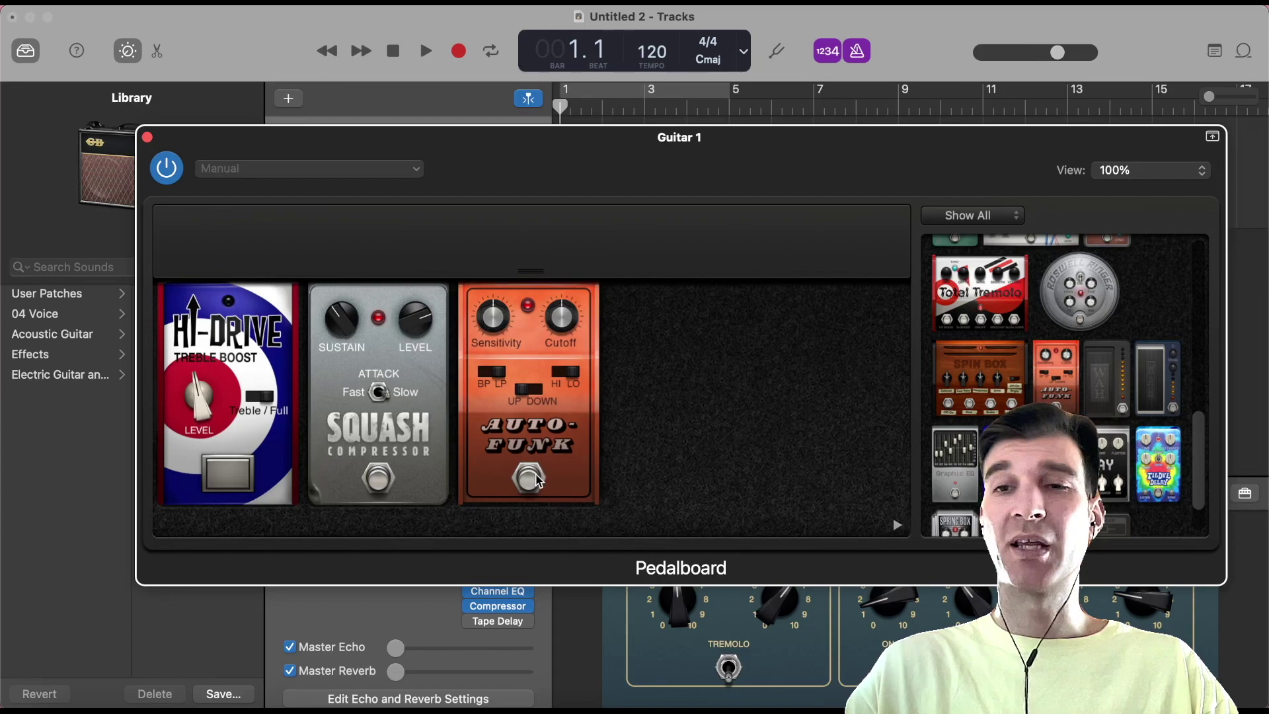
Step: Drag the Tie Dye Delay pedal from the browser onto the pedalboard following Auto-Funk
{"action": "scroll", "coordinate": [1090, 417], "scroll_direction": "down", "scroll_amount": 2}
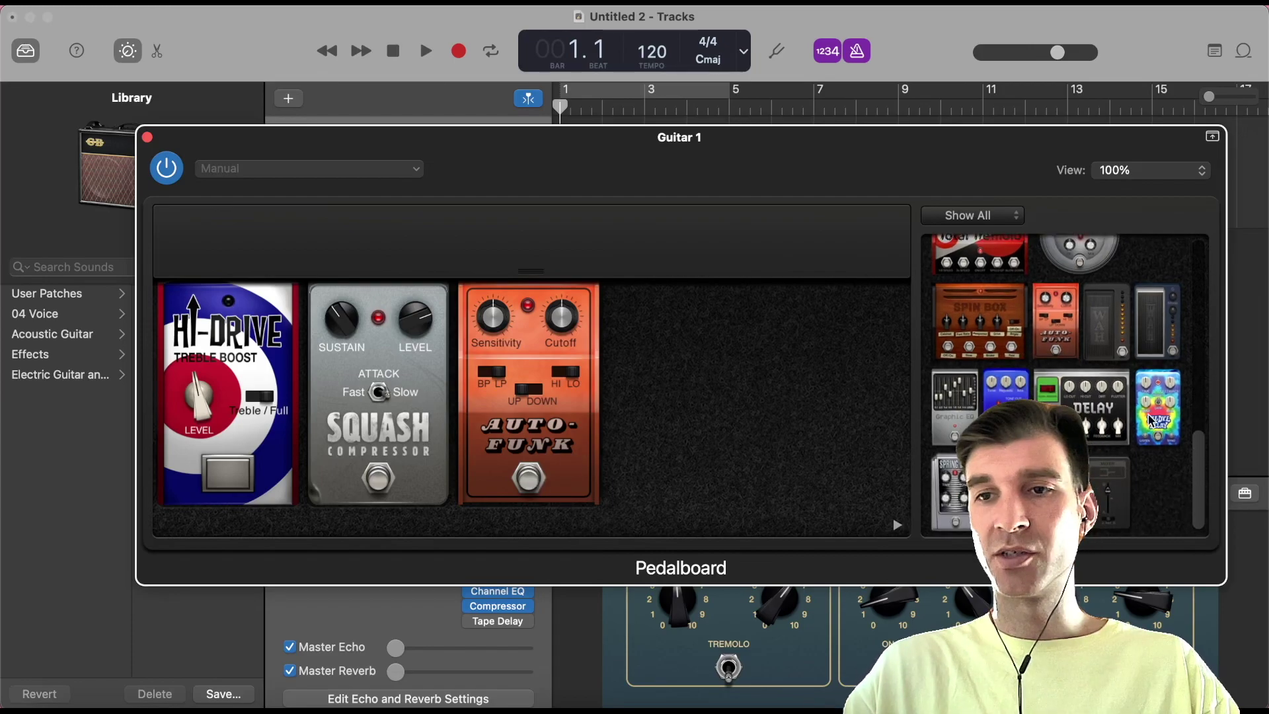
{"action": "left_click_drag", "start_coordinate": [1155, 420], "coordinate": [711, 436]}
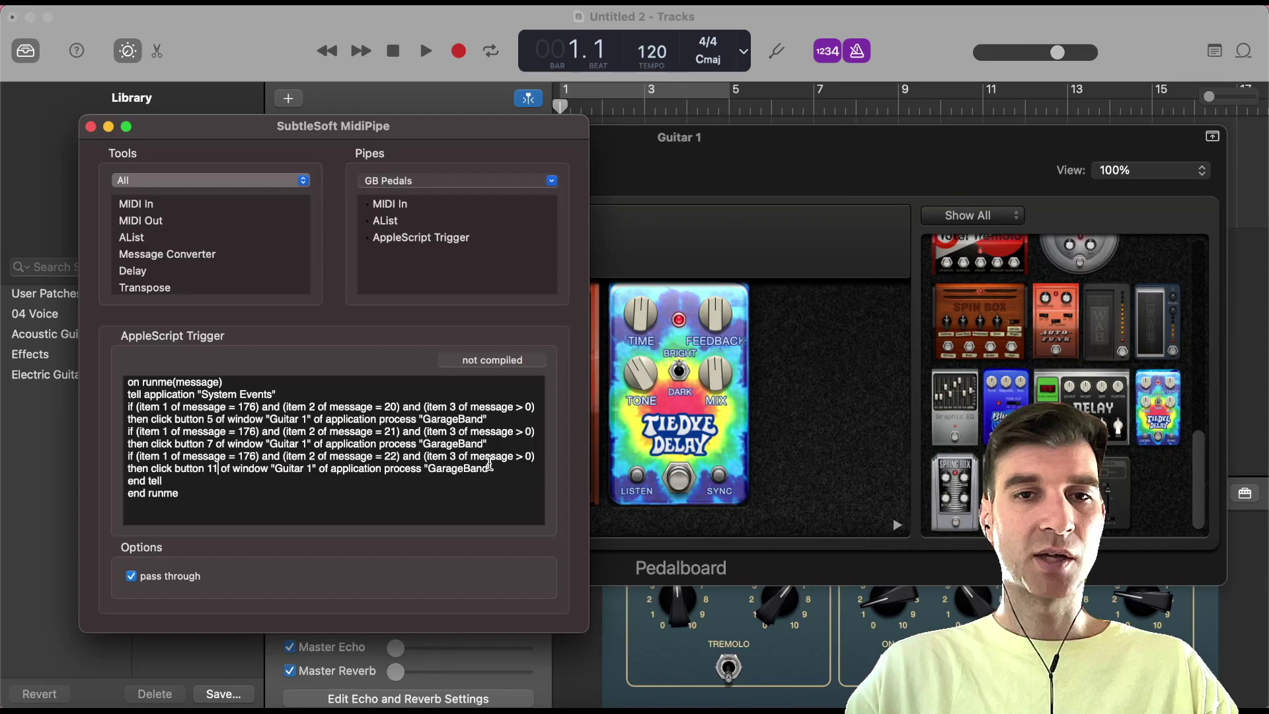
Step: Paste a fourth rule above 'end tell' mapping controller 23 to button 14
{"action": "key", "text": "Return"}
{"action": "key", "text": "super+v"}
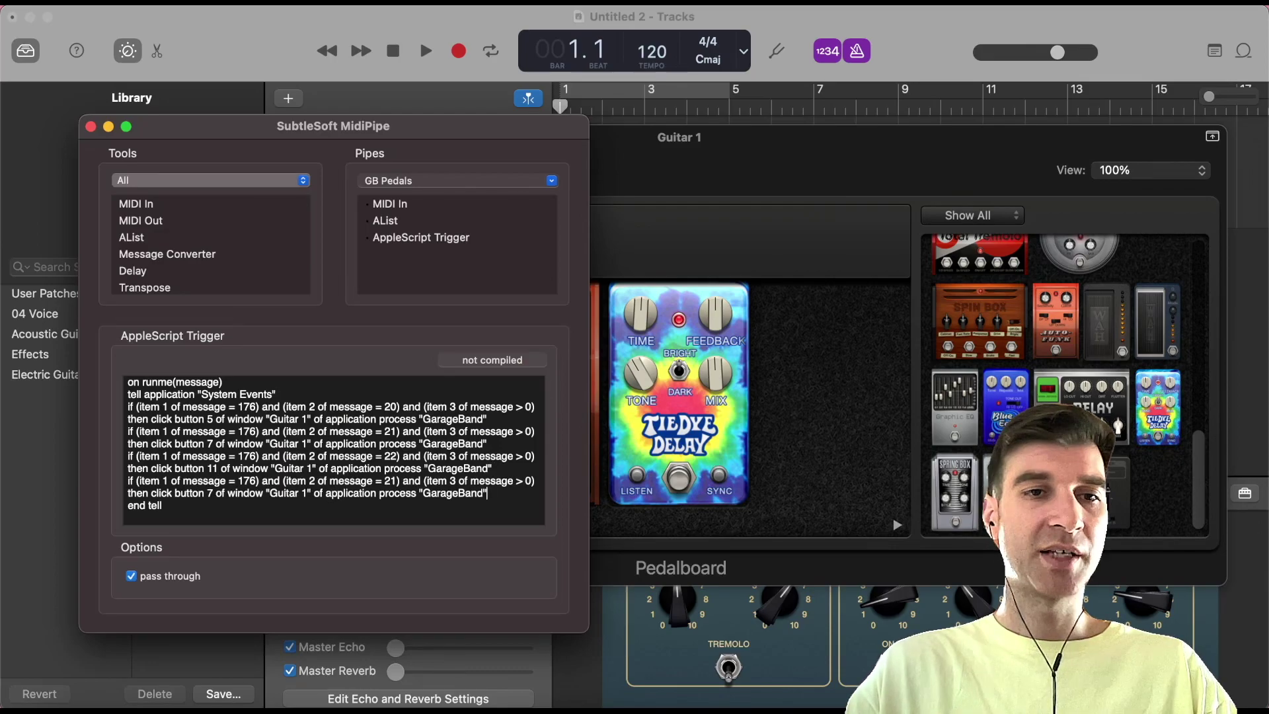
{"action": "type", "text": "3"}
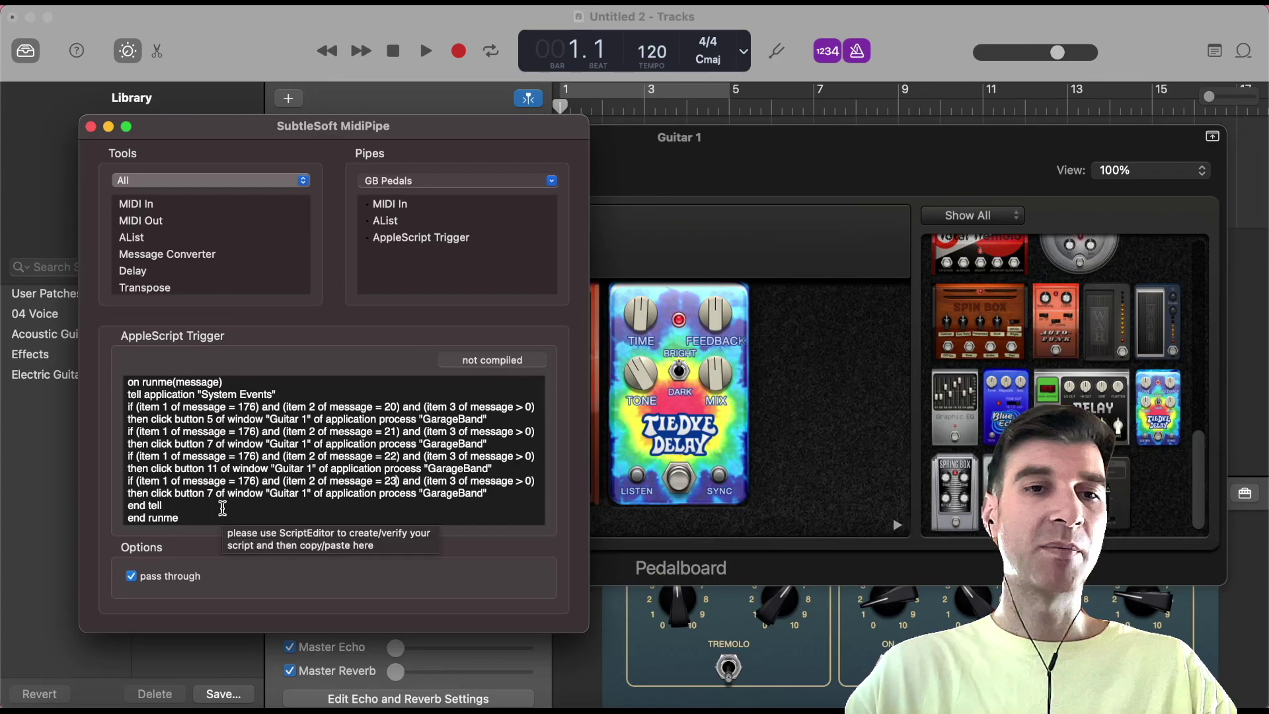
{"action": "left_click", "coordinate": [220, 497]}
{"action": "key", "text": "BackSpace"}
{"action": "key", "text": "BackSpace"}
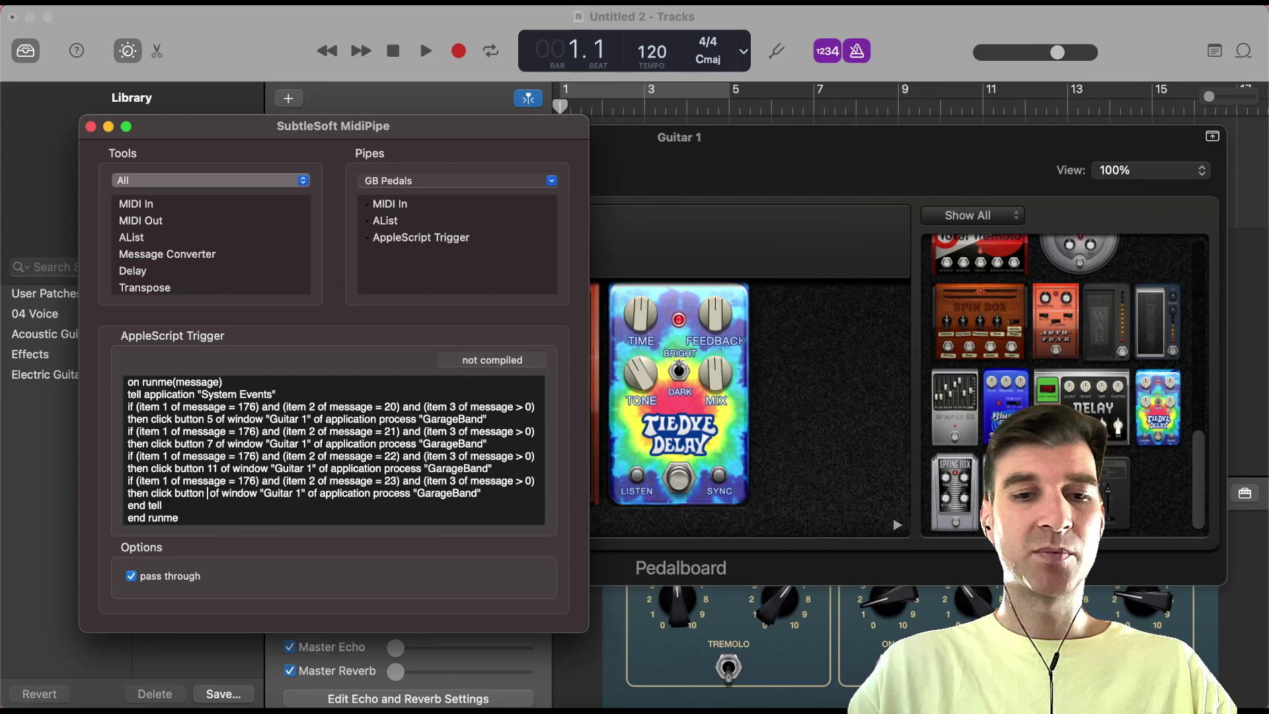
{"action": "type", "text": "14"}
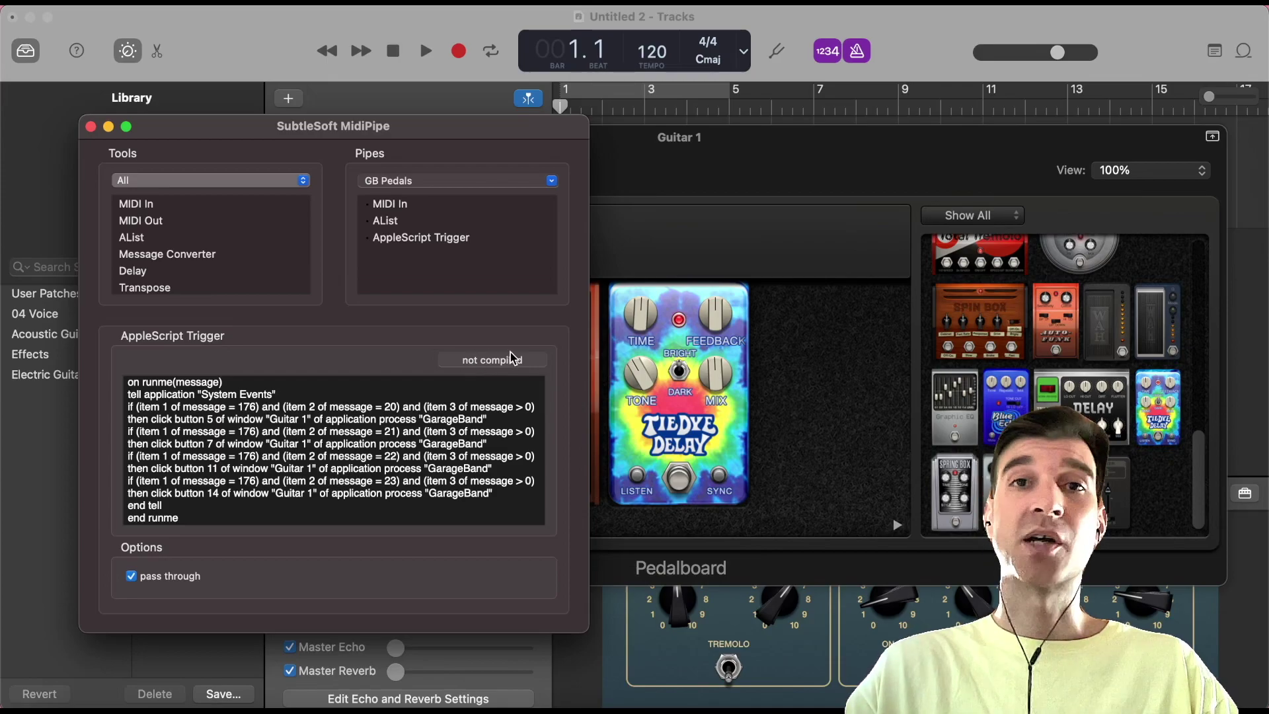
Step: Quit and relaunch MidiPipe, reopen GB Pedals.mipi, and bring the Guitar 1 pedalboard forward
{"action": "key", "text": "super+q"}
{"action": "key", "text": "Return"}
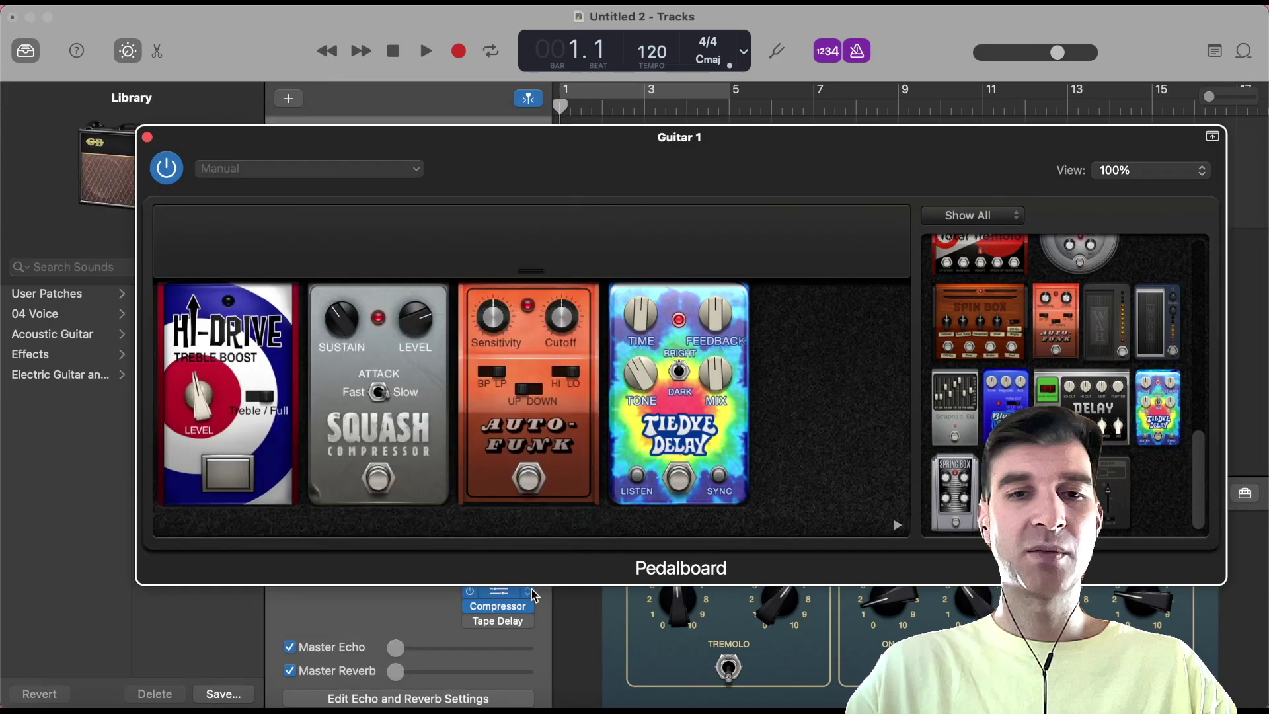
{"action": "left_click", "coordinate": [414, 701]}
{"action": "key", "text": "super+o"}
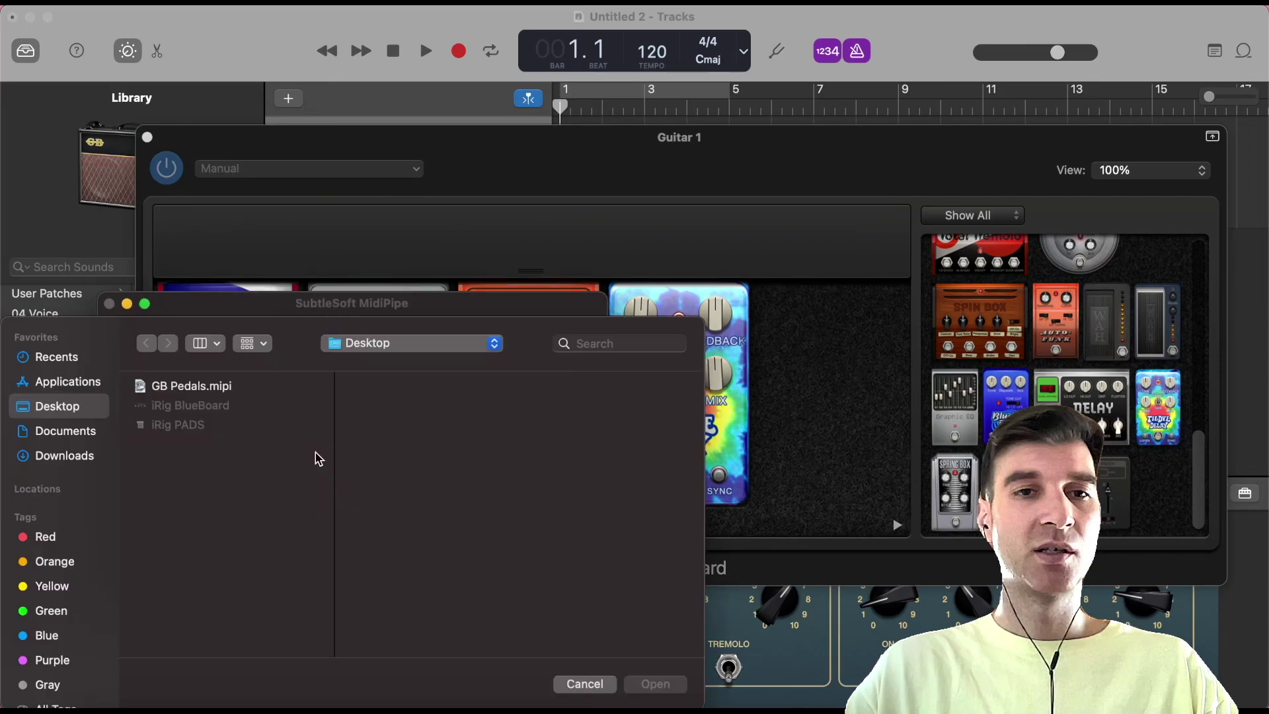
{"action": "double_click", "coordinate": [191, 386]}
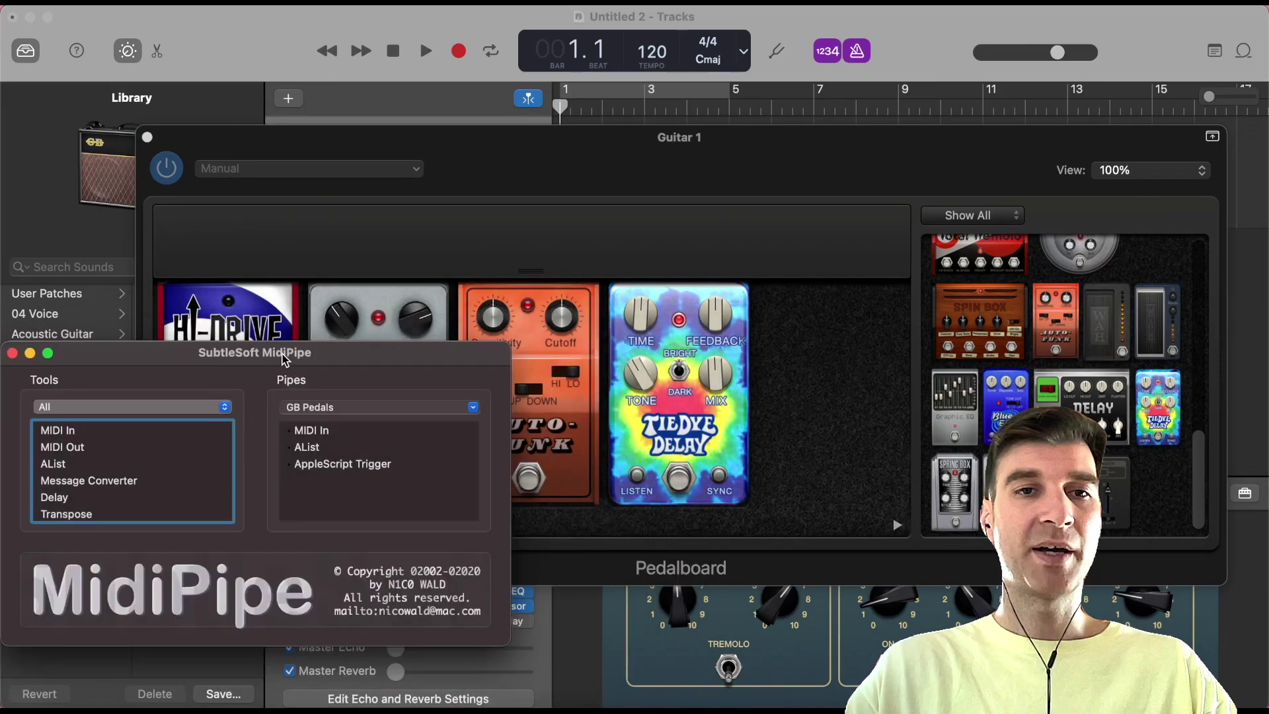
{"action": "left_click", "coordinate": [686, 145]}
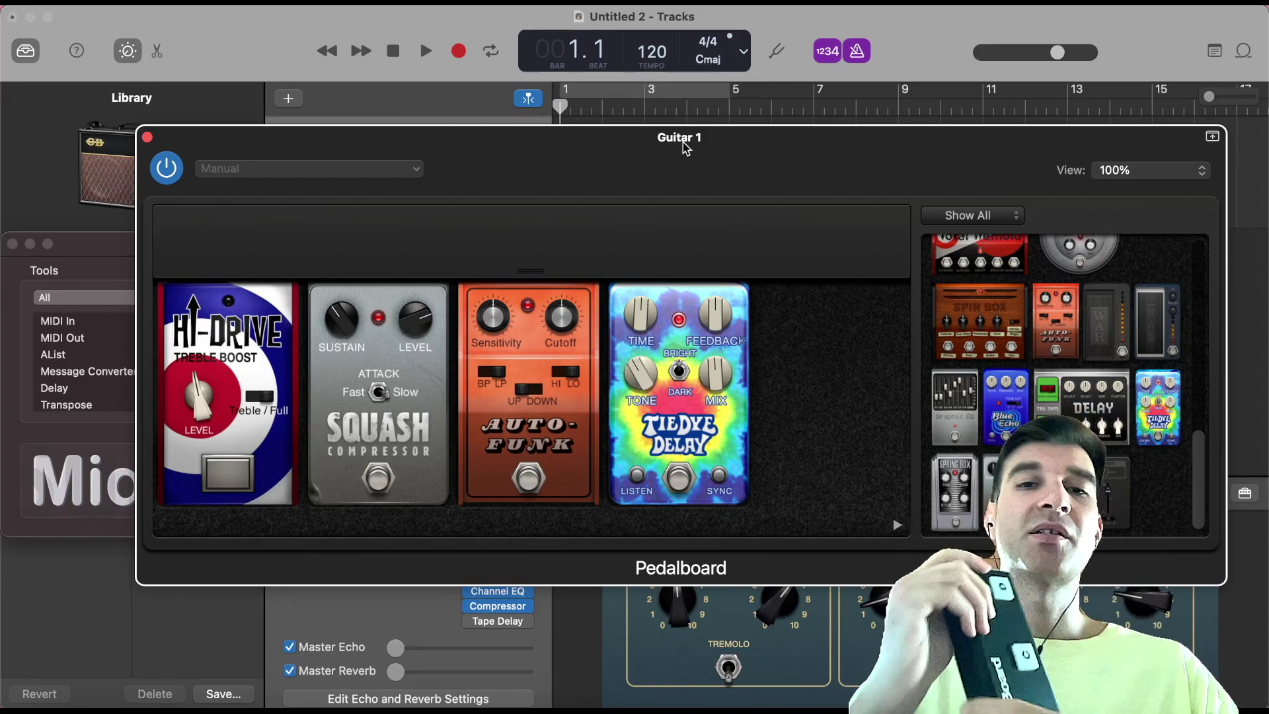
Step: In the AppleScript Trigger, change the fourth rule's button 14 to button 15
{"action": "key", "text": "super+Tab"}
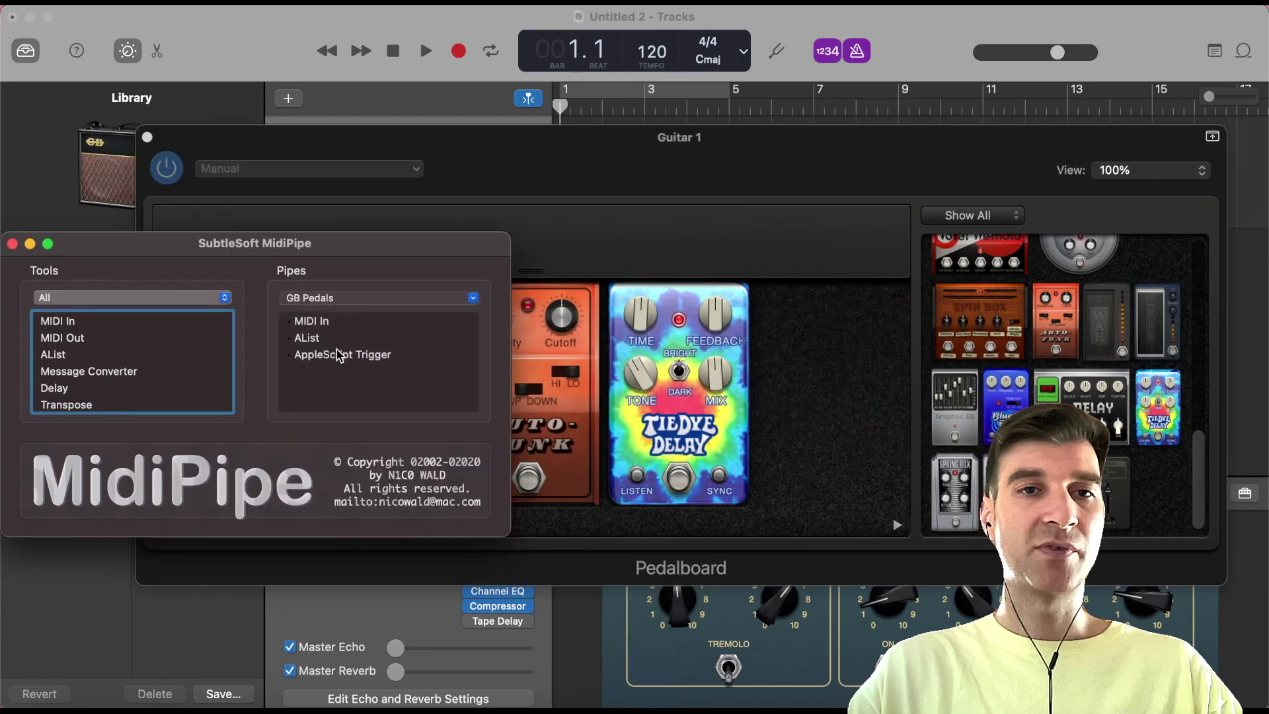
{"action": "left_click", "coordinate": [340, 354]}
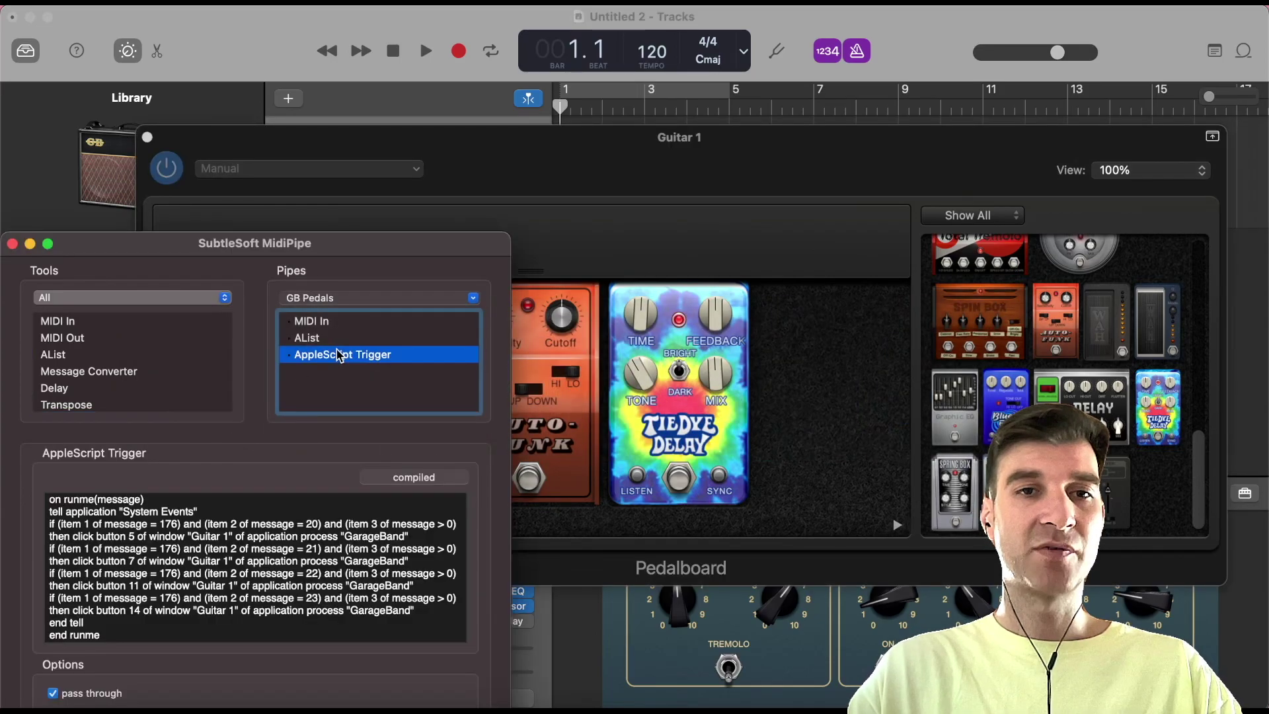
{"action": "left_click", "coordinate": [139, 610]}
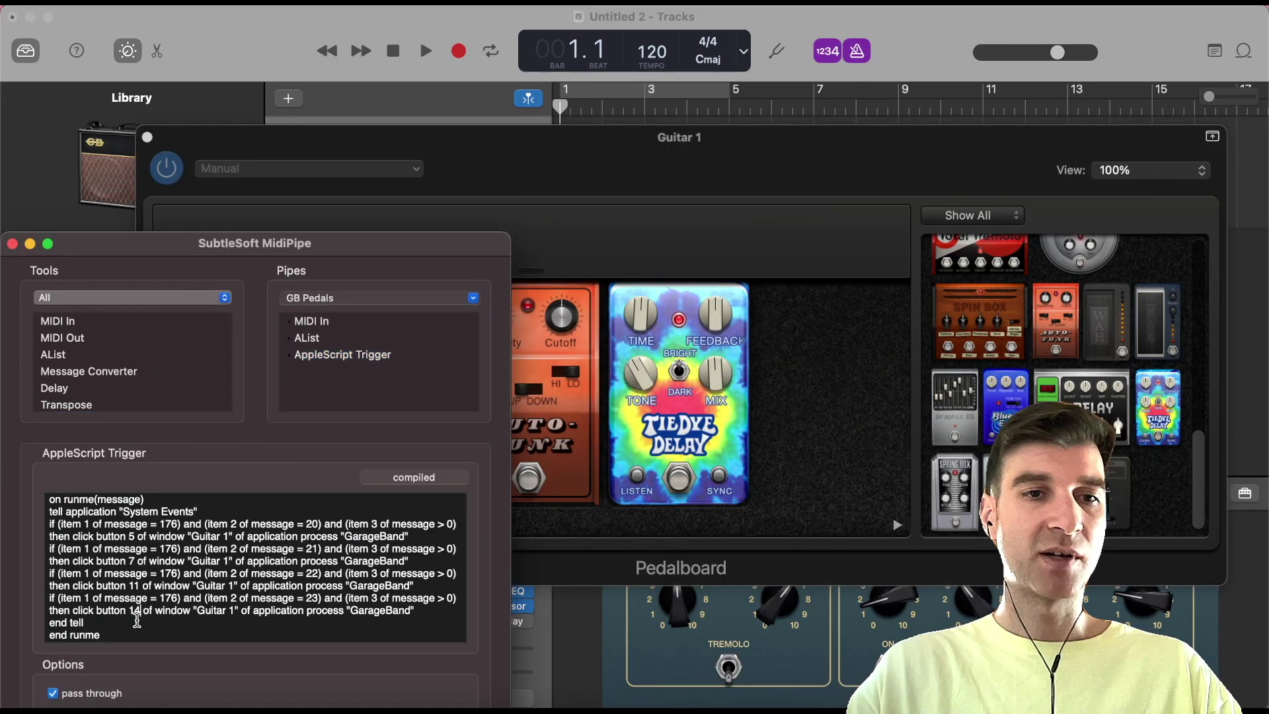
{"action": "key", "text": "BackSpace"}
{"action": "type", "text": "5"}
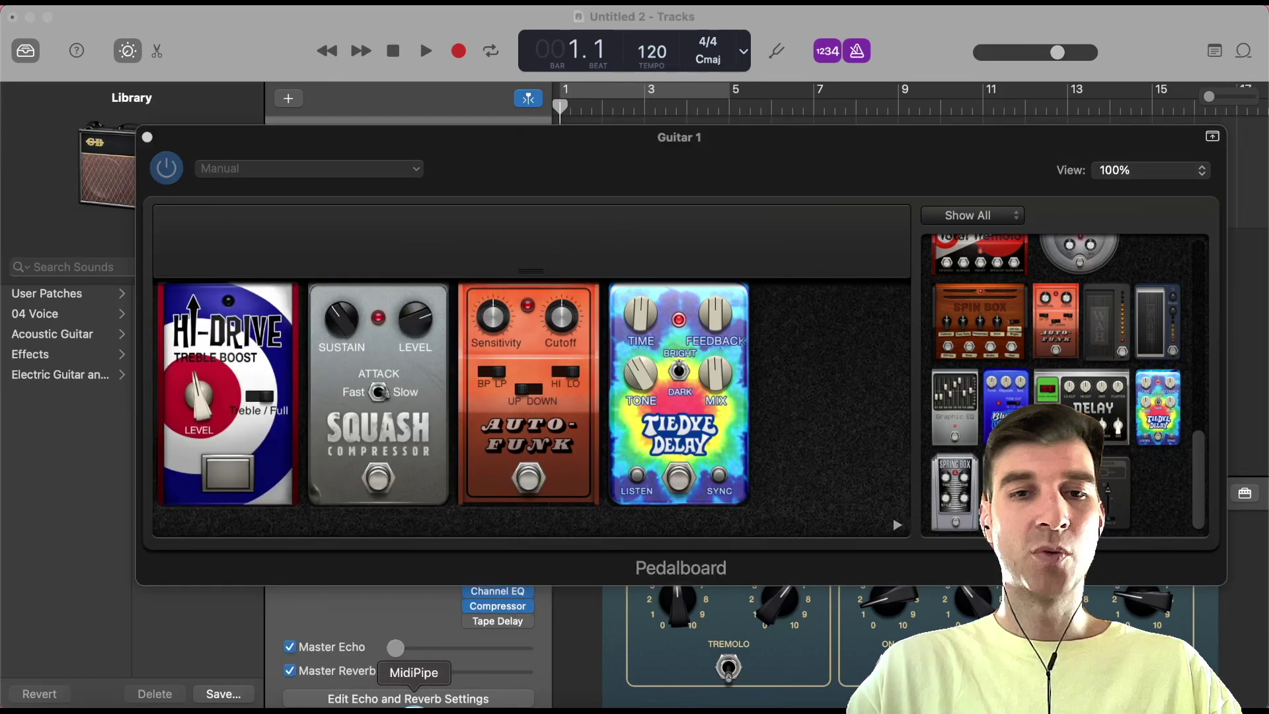
Step: Relaunch MidiPipe and reopen GB Pedals.mipi, then return to the Guitar 1 pedalboard
{"action": "left_click", "coordinate": [397, 687]}
{"action": "key", "text": "super+o"}
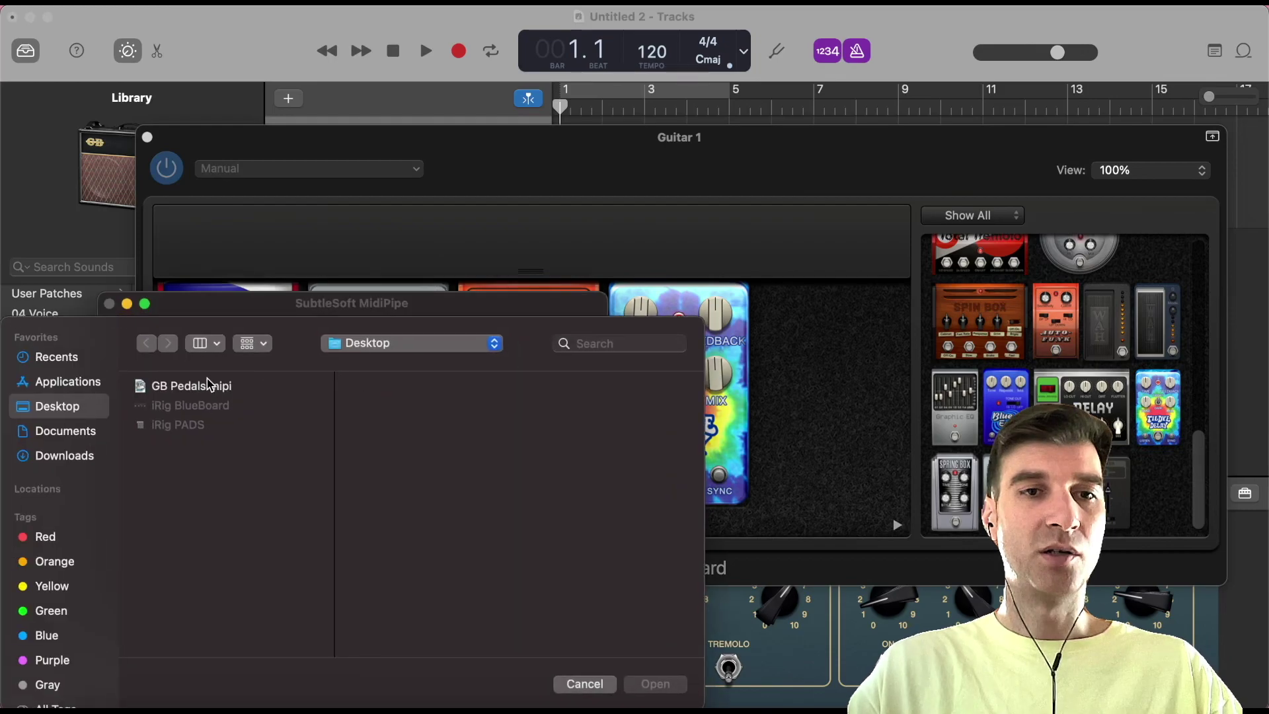
{"action": "double_click", "coordinate": [210, 387]}
{"action": "left_click", "coordinate": [517, 228]}
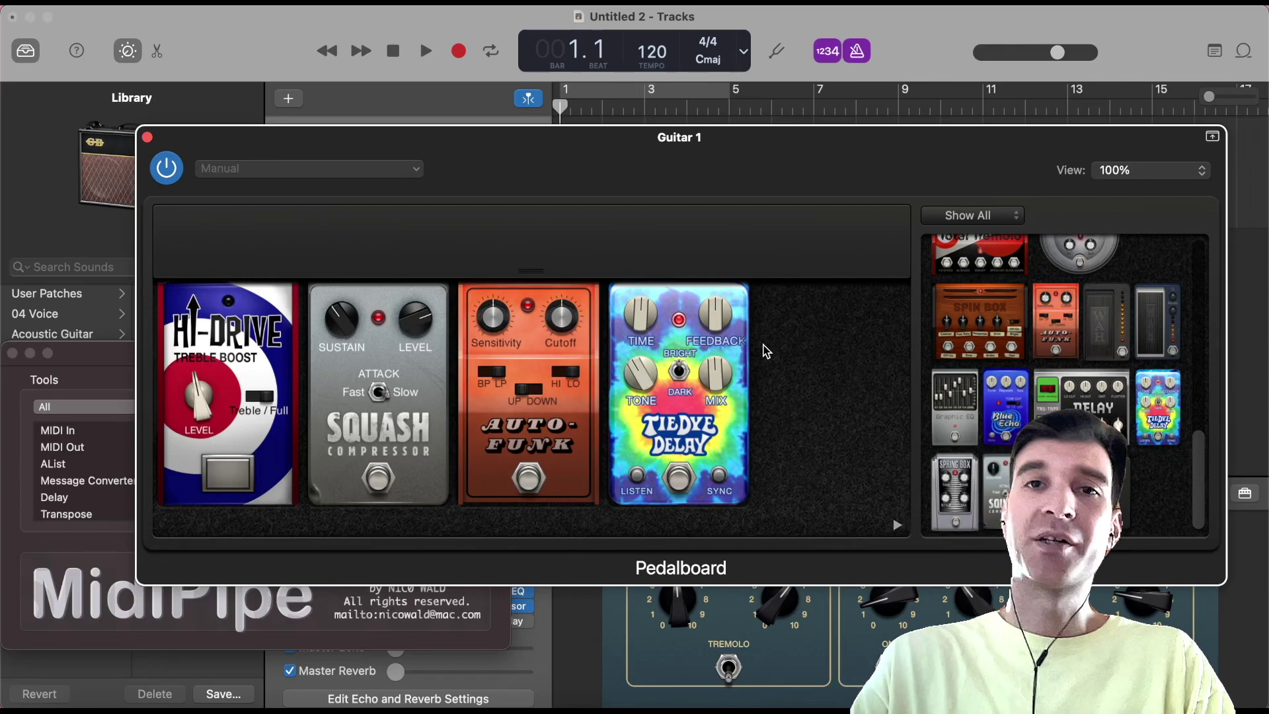
Step: Add the Wham pedal from the pedal browser after the TieDye Delay
{"action": "scroll", "coordinate": [1094, 331], "scroll_direction": "up", "scroll_amount": 10}
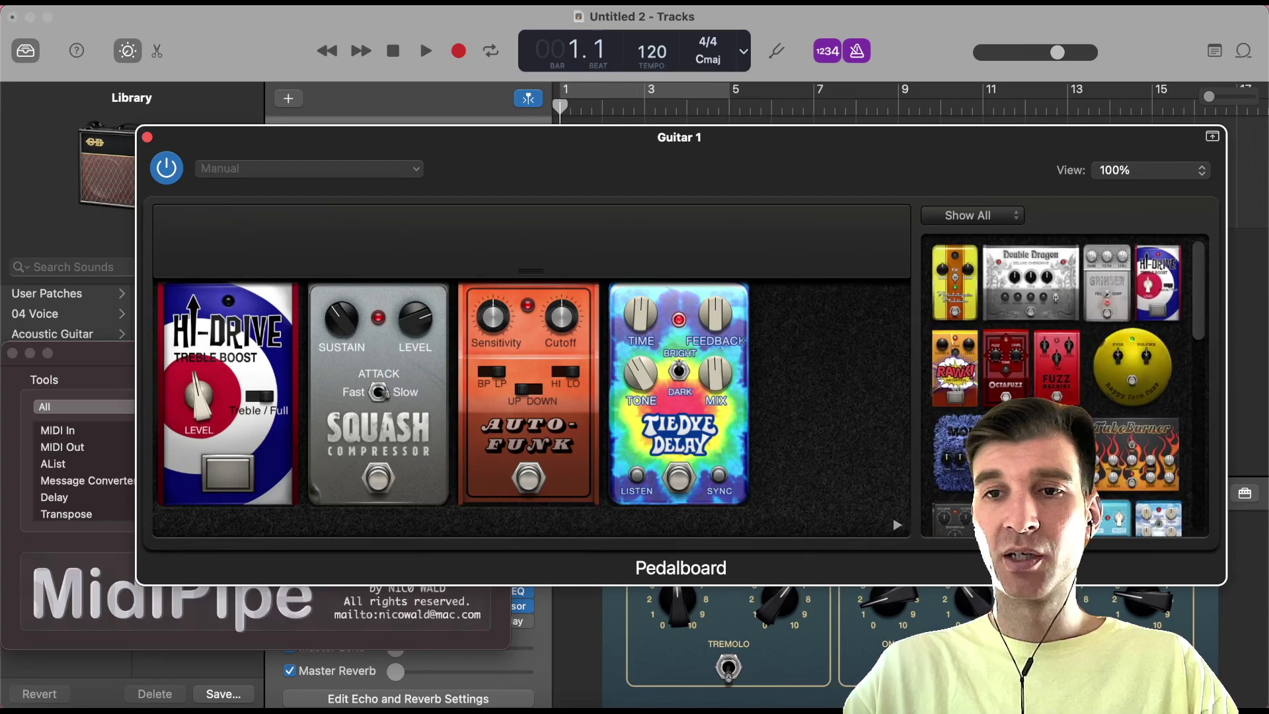
{"action": "scroll", "coordinate": [1095, 331], "scroll_direction": "down", "scroll_amount": 2}
{"action": "left_click_drag", "start_coordinate": [1004, 463], "coordinate": [804, 403]}
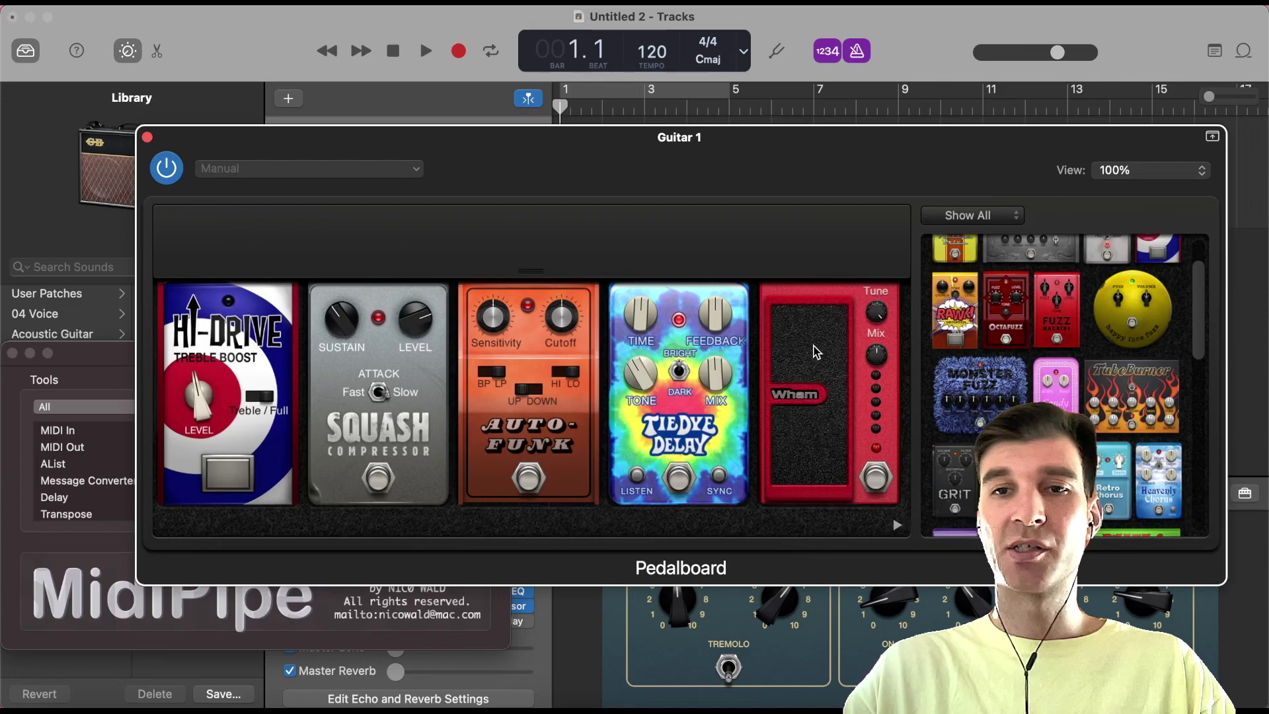
Step: Rock the Wham treadle forward and back several times to test it
{"action": "left_click_drag", "start_coordinate": [812, 446], "coordinate": [821, 473]}
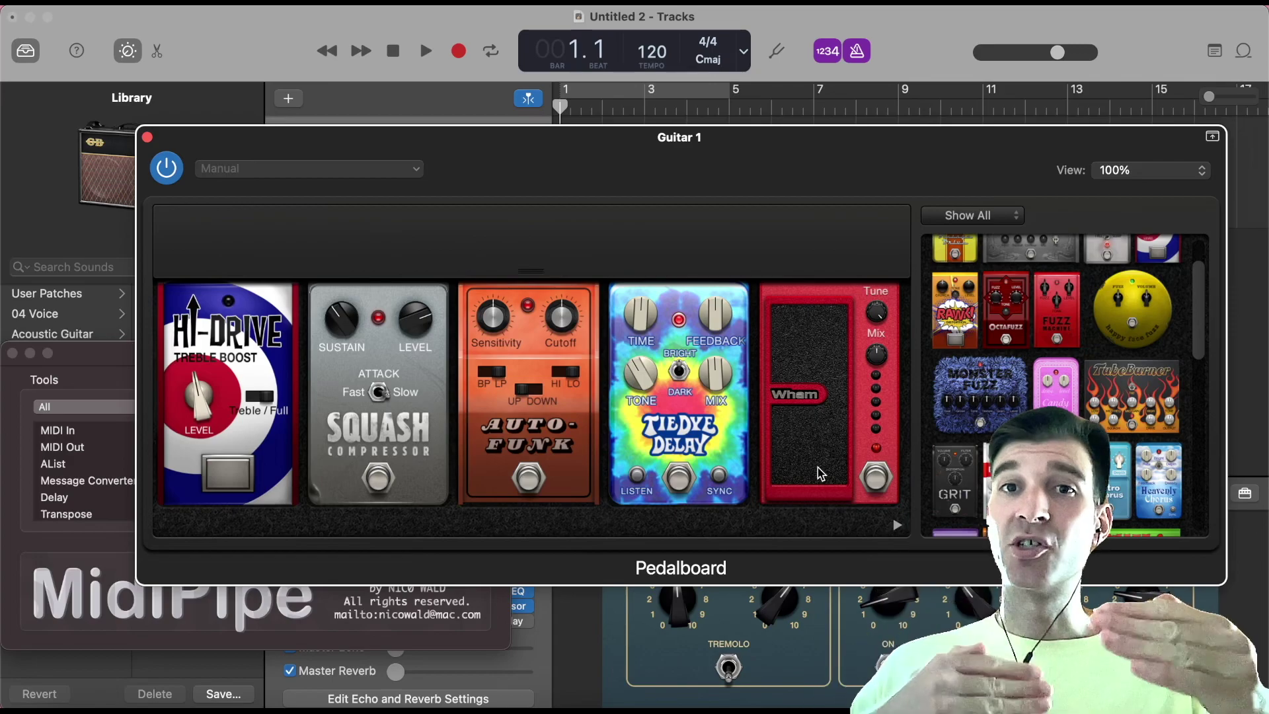
{"action": "left_click_drag", "start_coordinate": [821, 473], "coordinate": [818, 440]}
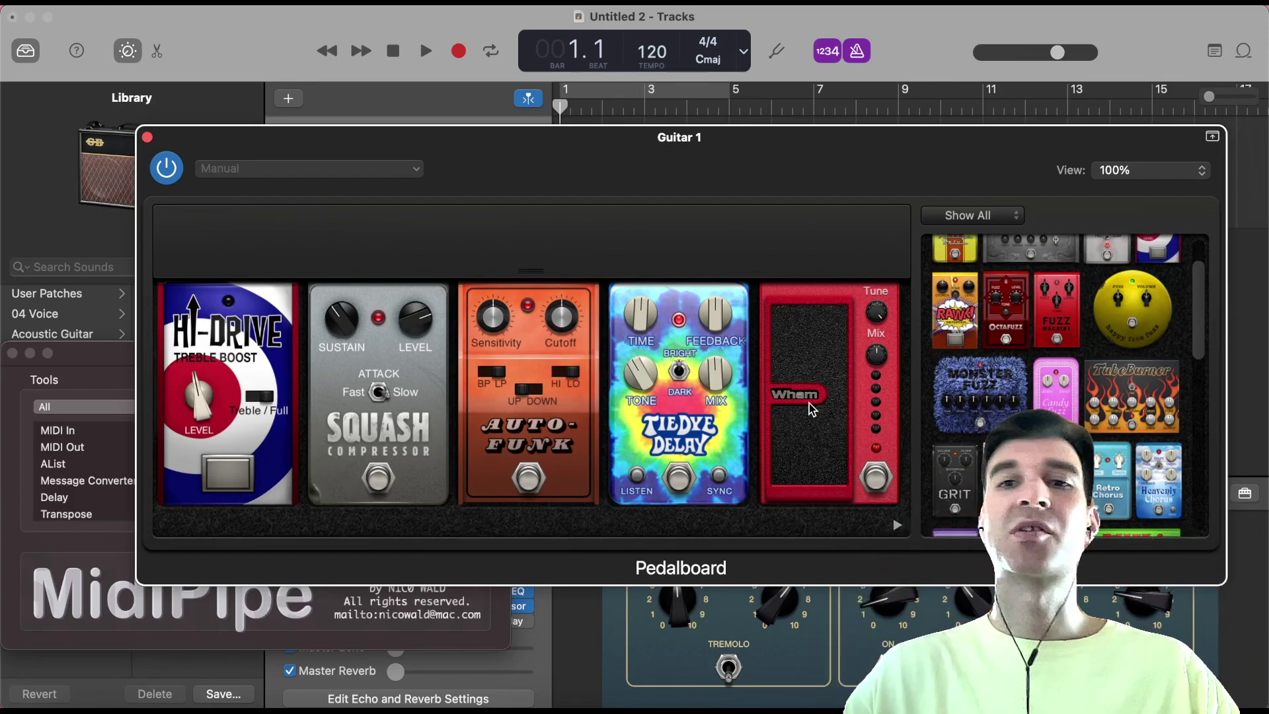
{"action": "left_click_drag", "start_coordinate": [814, 407], "coordinate": [817, 441]}
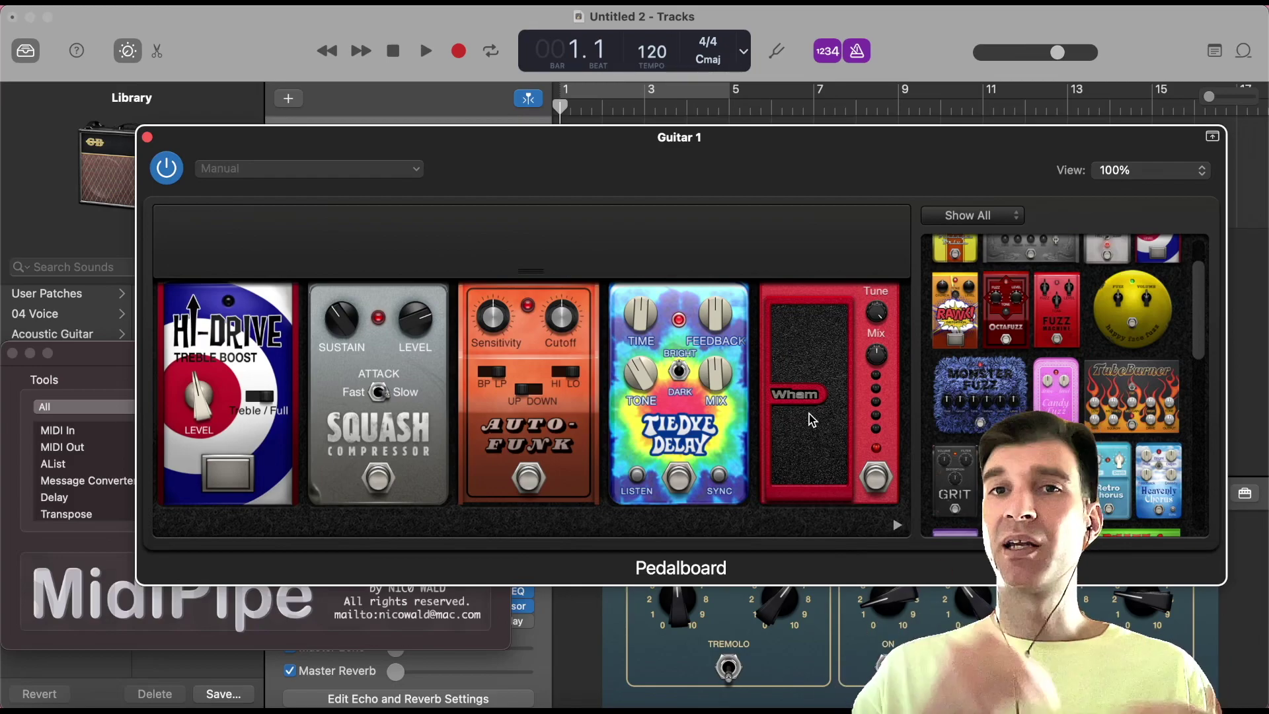
{"action": "left_click_drag", "start_coordinate": [812, 420], "coordinate": [812, 346]}
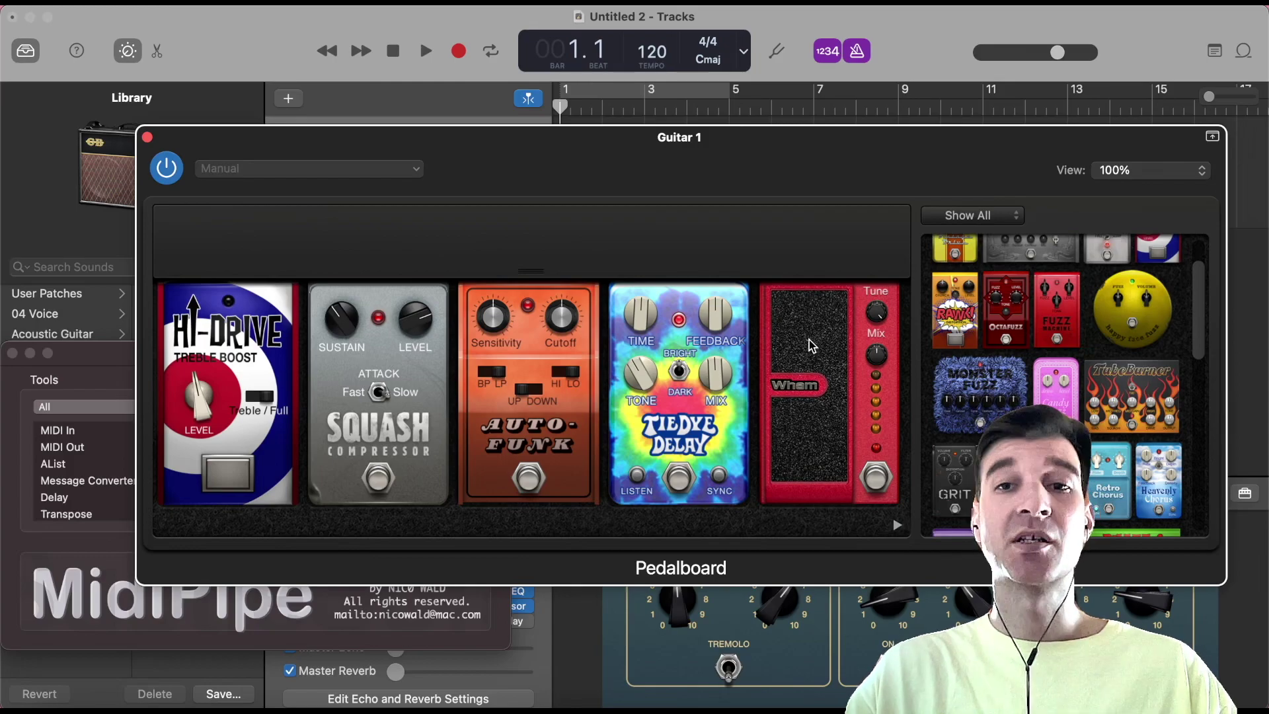